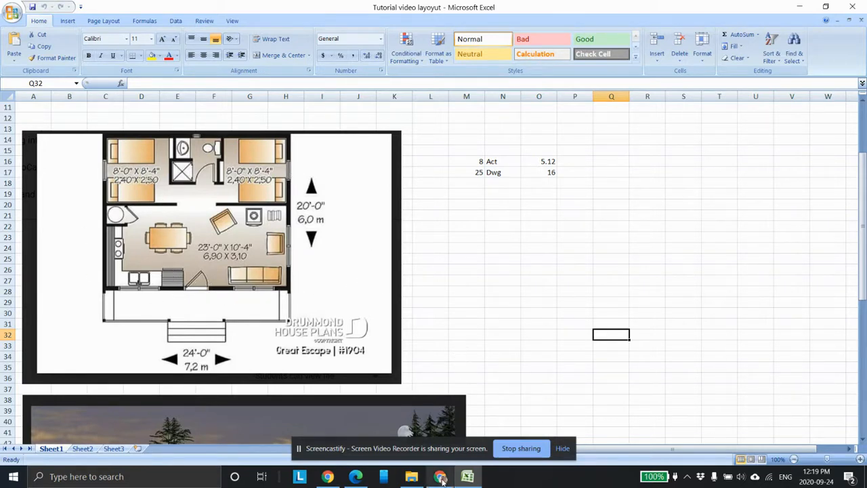
Step: Open the DesignCenter Google Drive folder from the AutoCad Resources assignment in the class's Classwork page
click(440, 476)
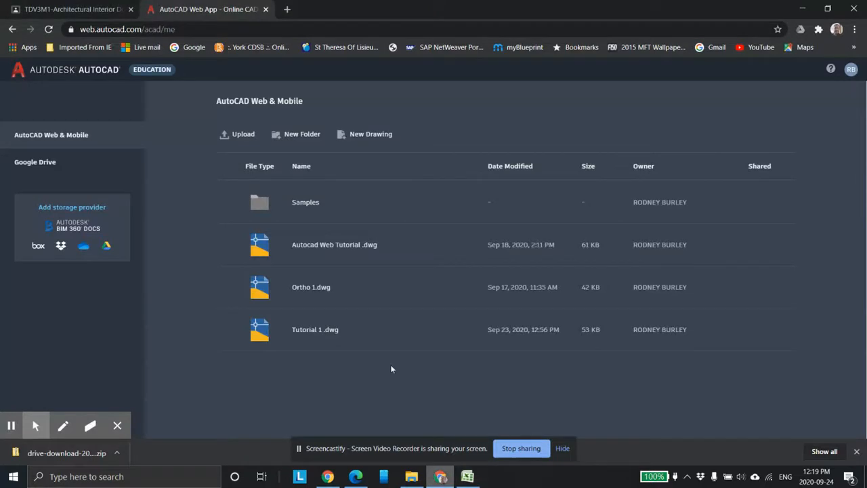
click(70, 11)
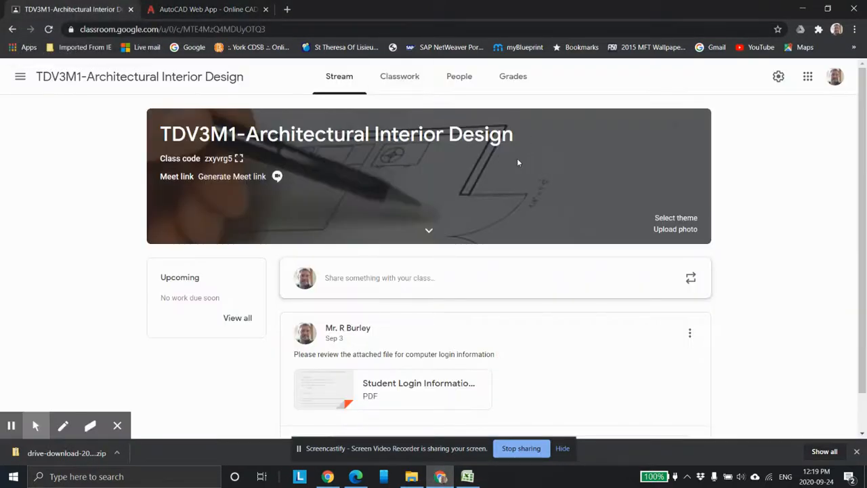
click(399, 77)
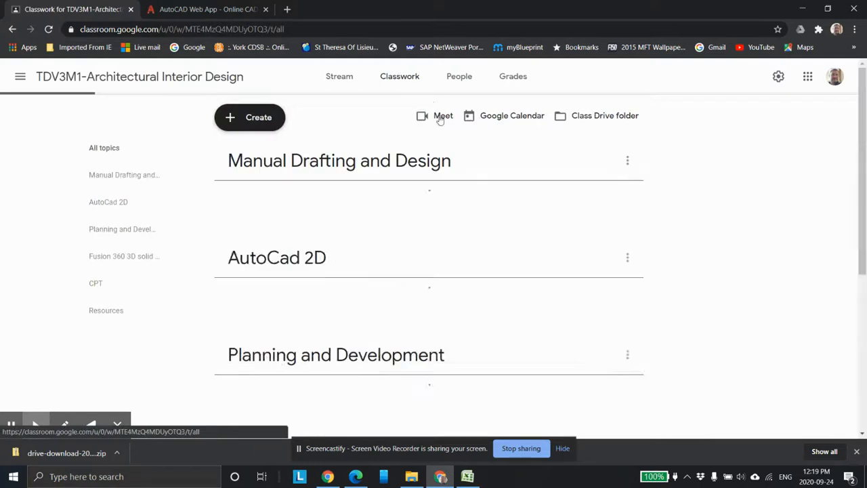
scroll(484, 285, down, 10)
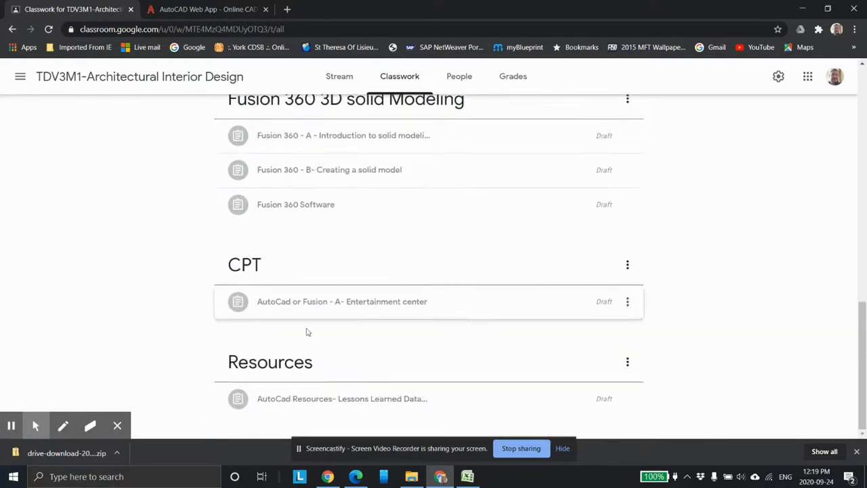
click(438, 400)
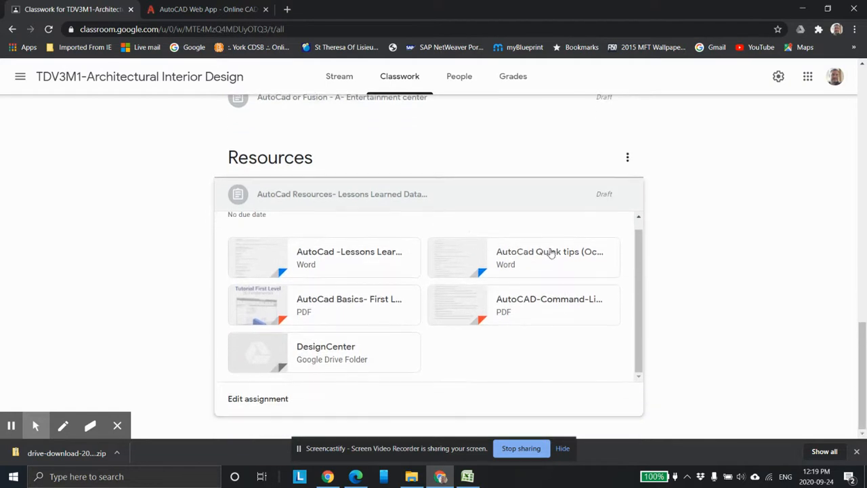
click(330, 352)
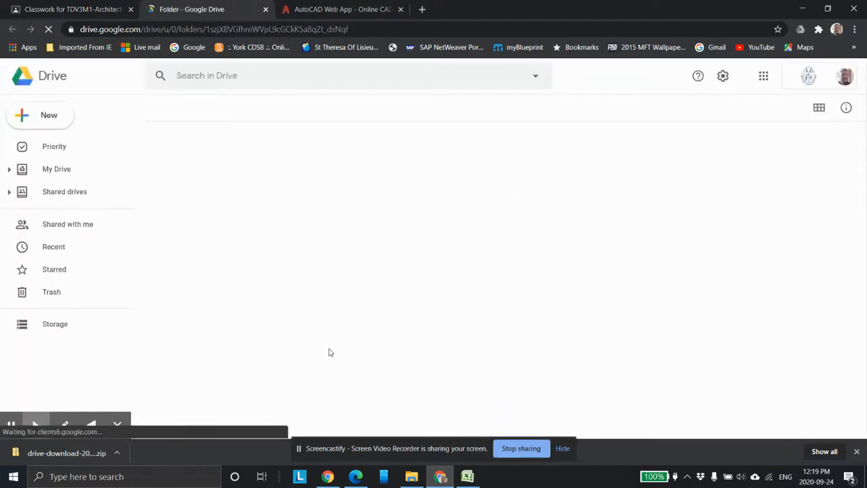
drag(313, 333, 179, 155)
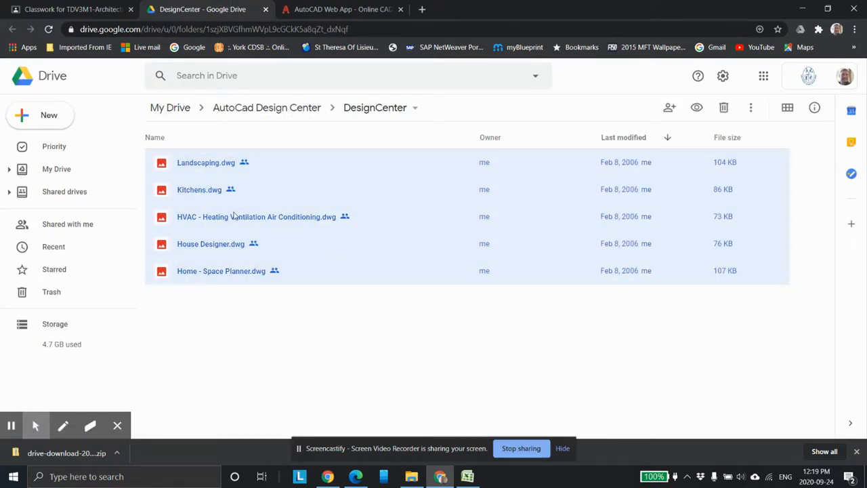
right_click(233, 216)
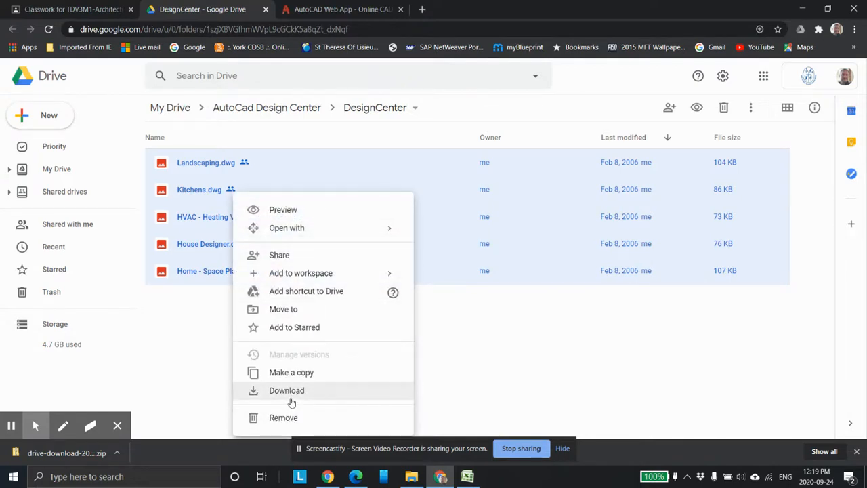
click(266, 9)
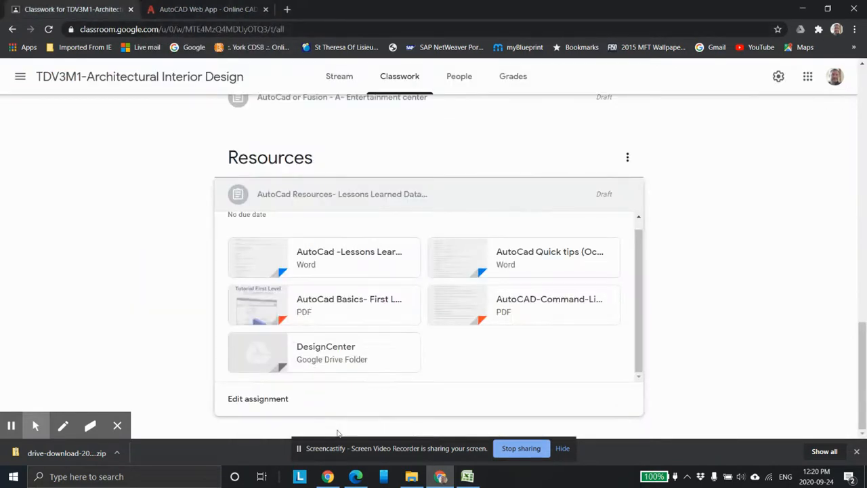
Step: Extract the Design Center zip archive in the Downloads folder
mouse_move(410, 483)
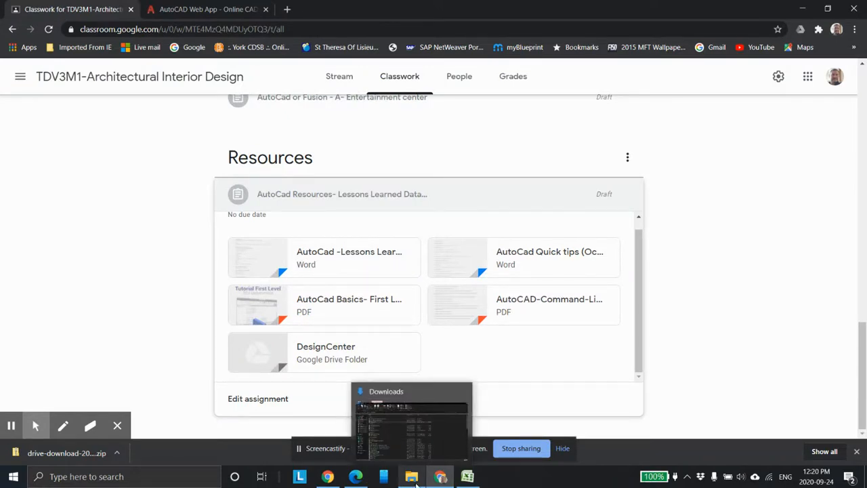
click(414, 482)
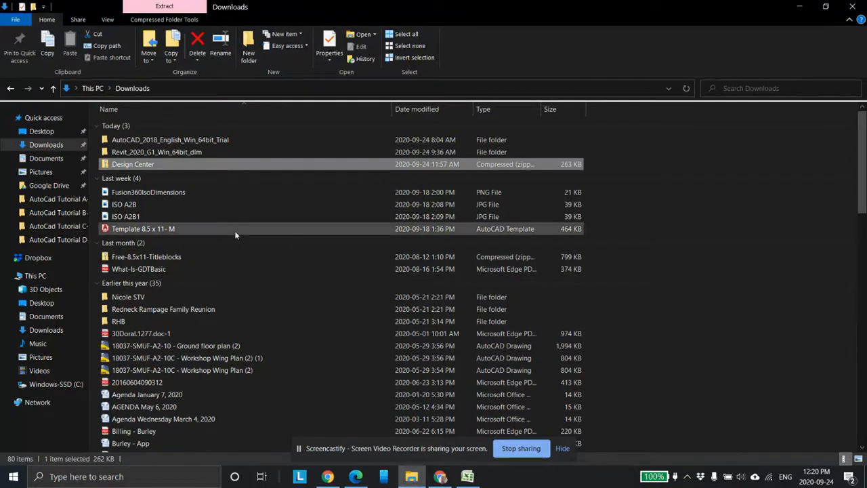
right_click(141, 166)
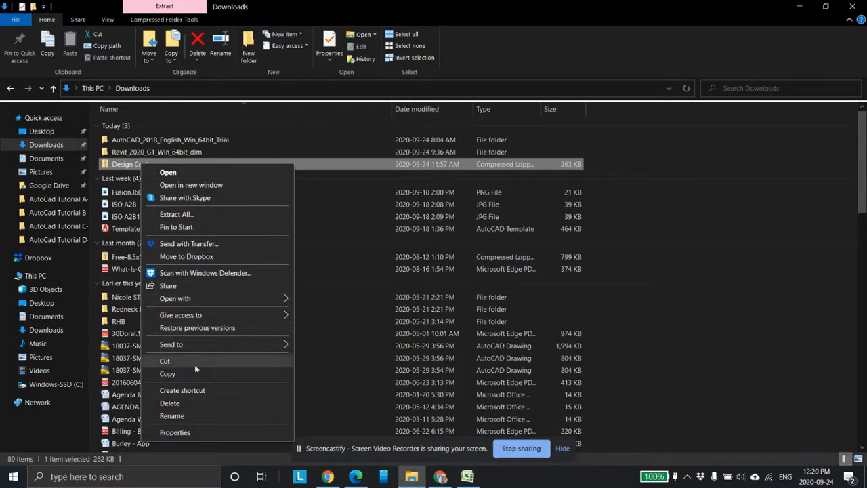
click(202, 215)
click(522, 353)
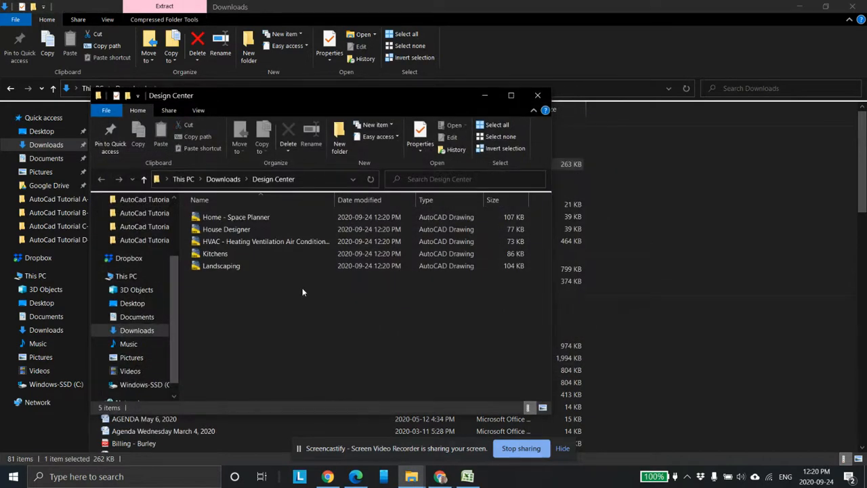
click(143, 179)
click(538, 96)
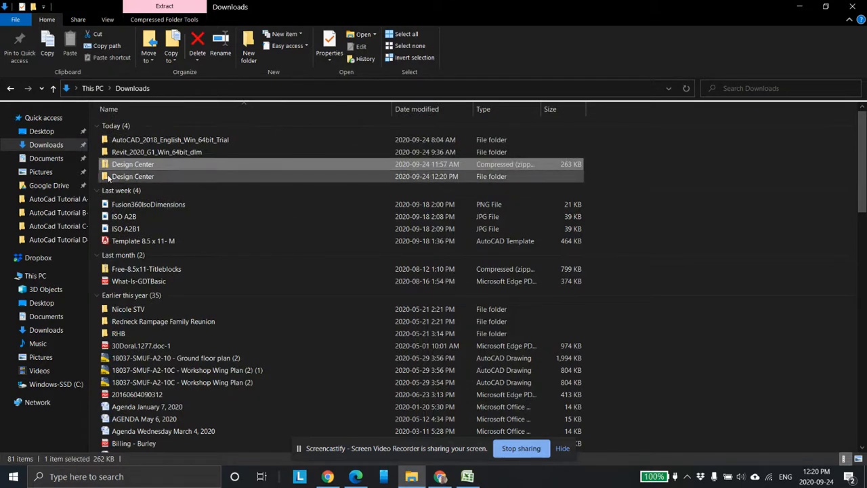
click(155, 180)
double_click(138, 176)
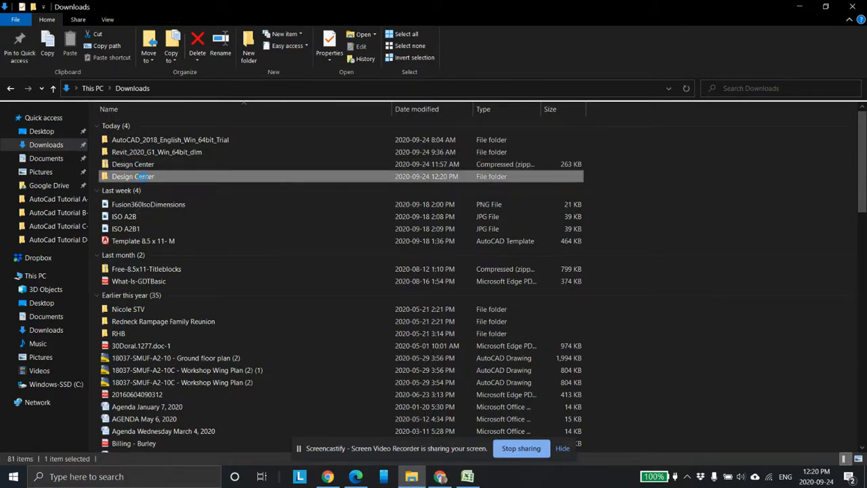
right_click(138, 178)
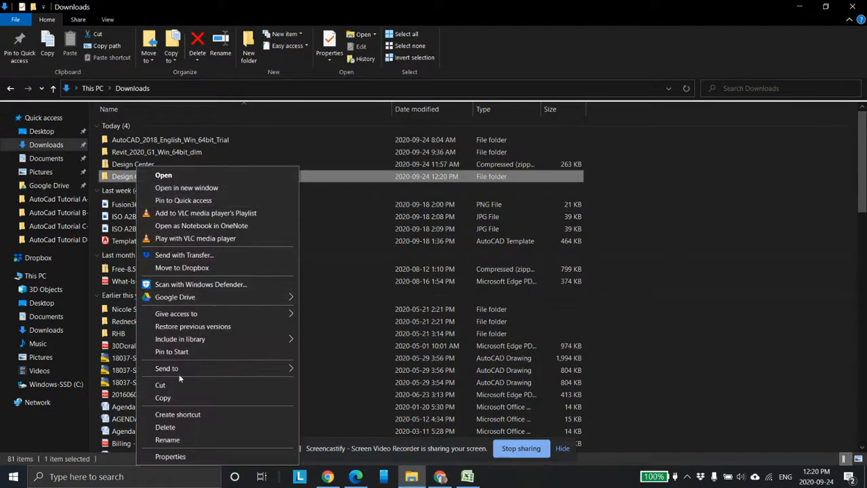
click(315, 140)
click(166, 177)
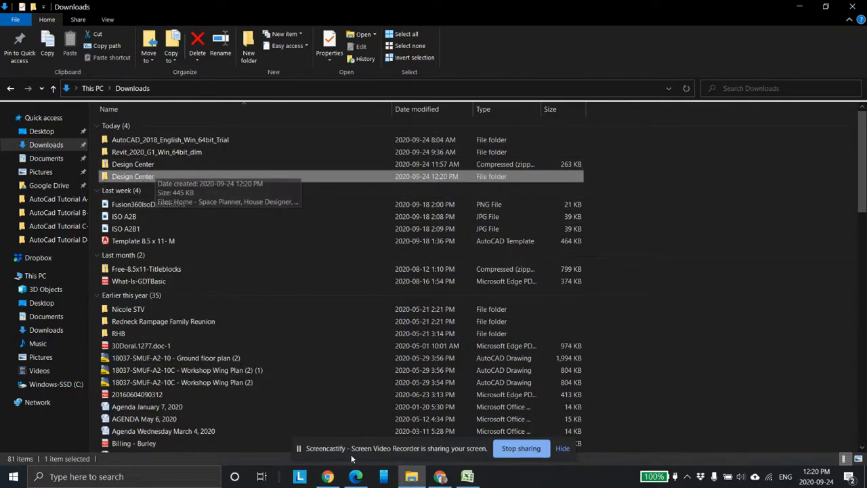
Step: Upload Kitchens.dwg from the extracted Design Center folder to AutoCAD Web & Mobile
click(440, 477)
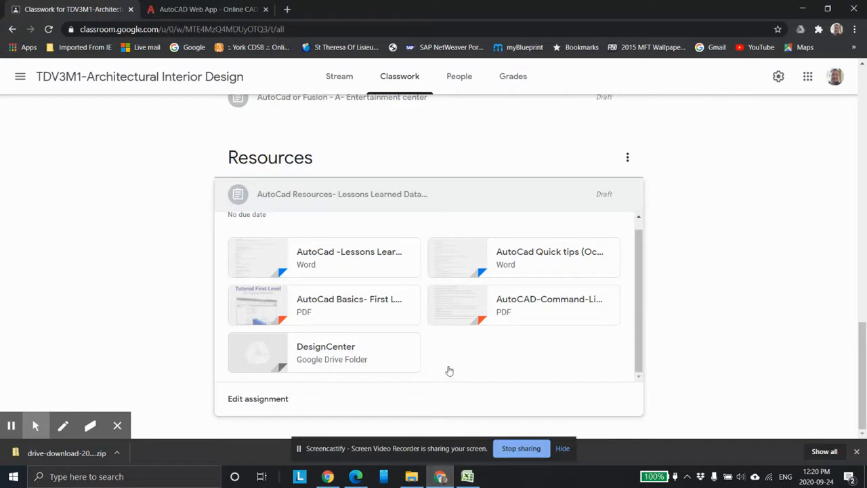
click(131, 10)
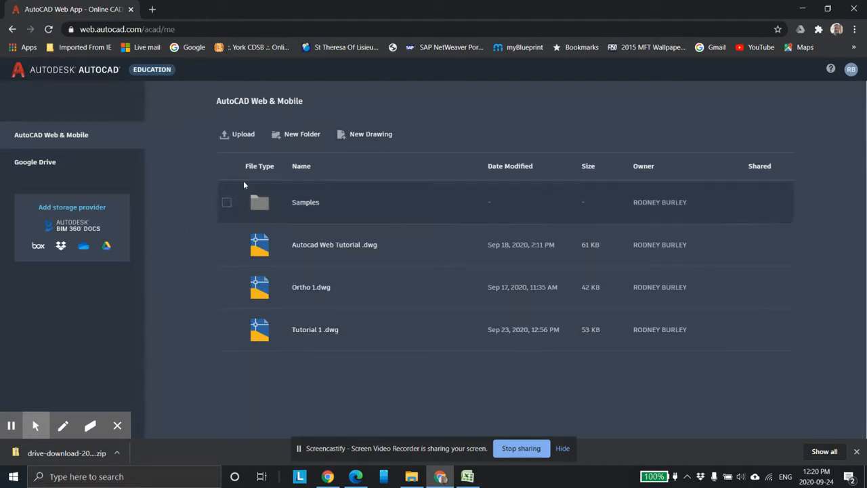
click(250, 135)
double_click(158, 108)
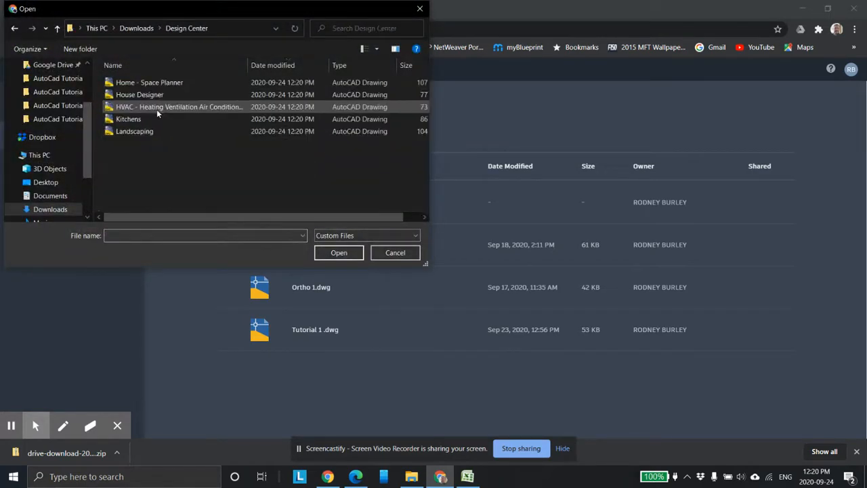
mouse_move(180, 182)
mouse_down()
mouse_move(127, 88)
mouse_move(122, 94)
mouse_up()
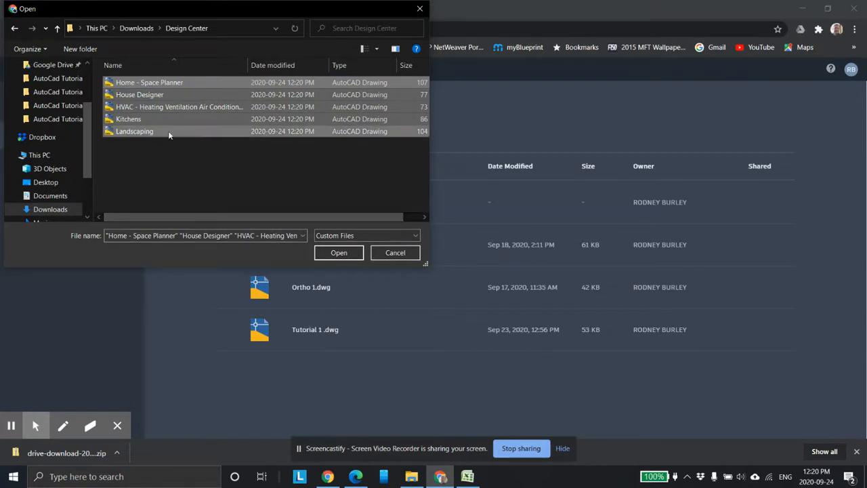
click(191, 165)
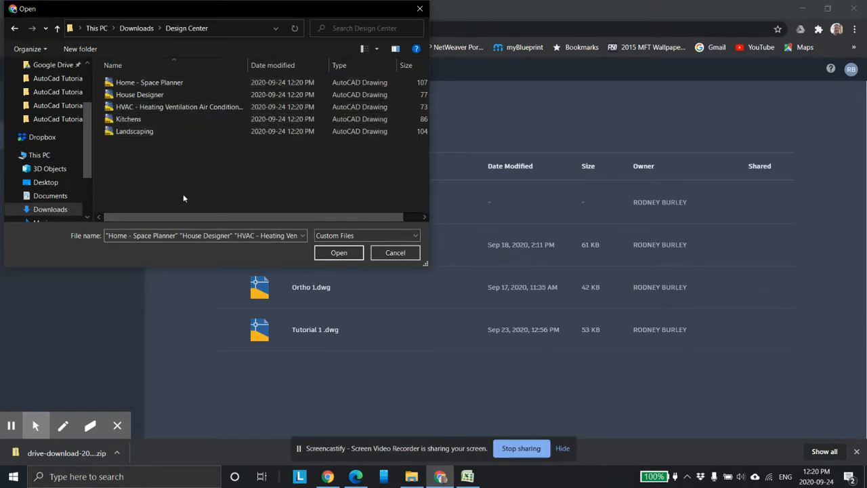
click(157, 118)
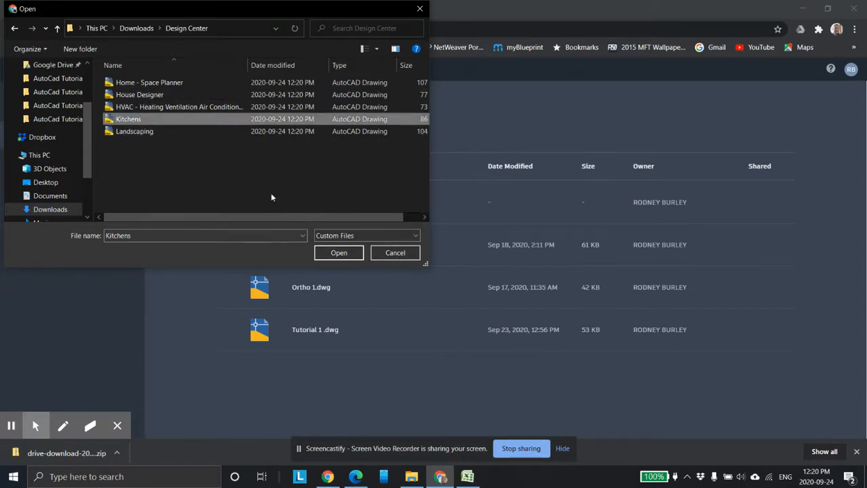
click(336, 252)
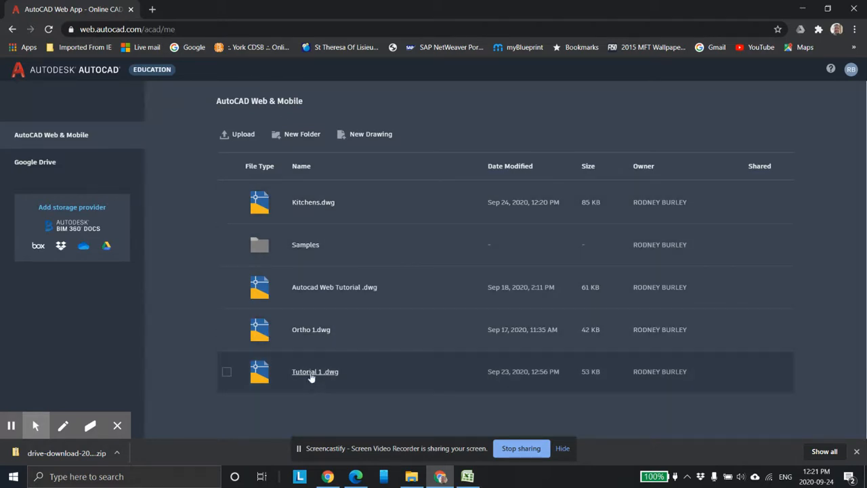
Step: Open the Tutorial 1 .dwg drawing in the online editor
click(311, 373)
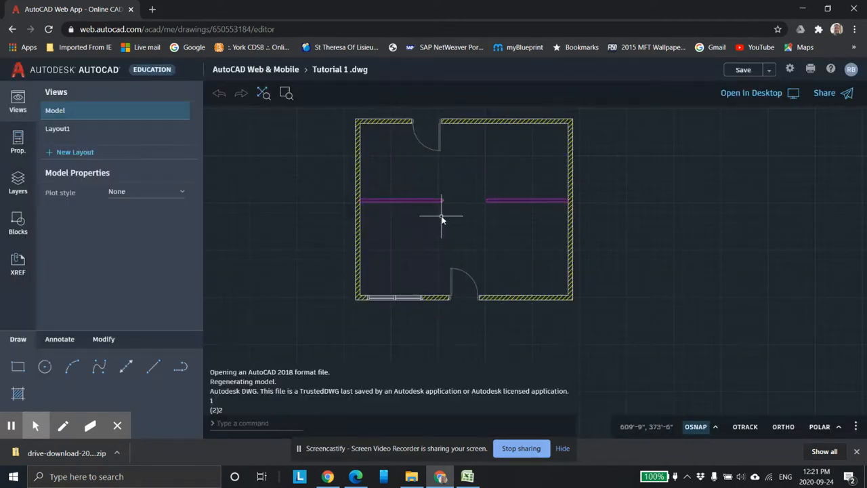
mouse_move(442, 217)
middle_down()
mouse_move(456, 255)
mouse_move(452, 241)
middle_up()
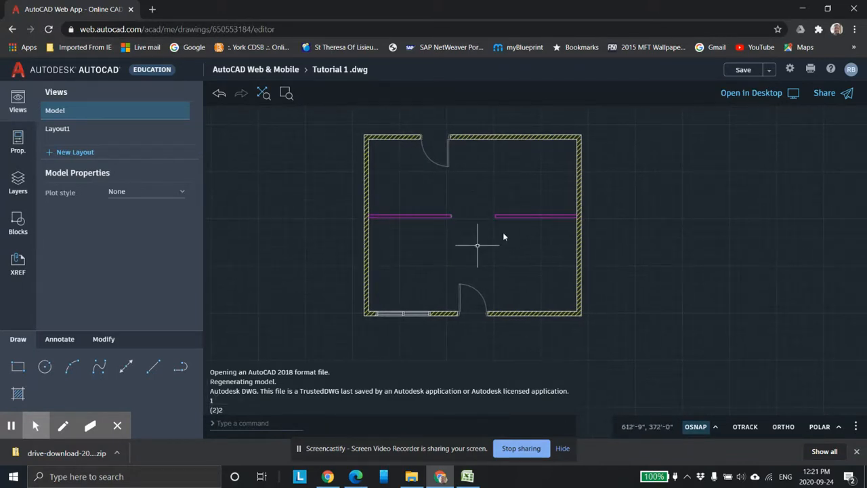
middle_drag(441, 202, 414, 210)
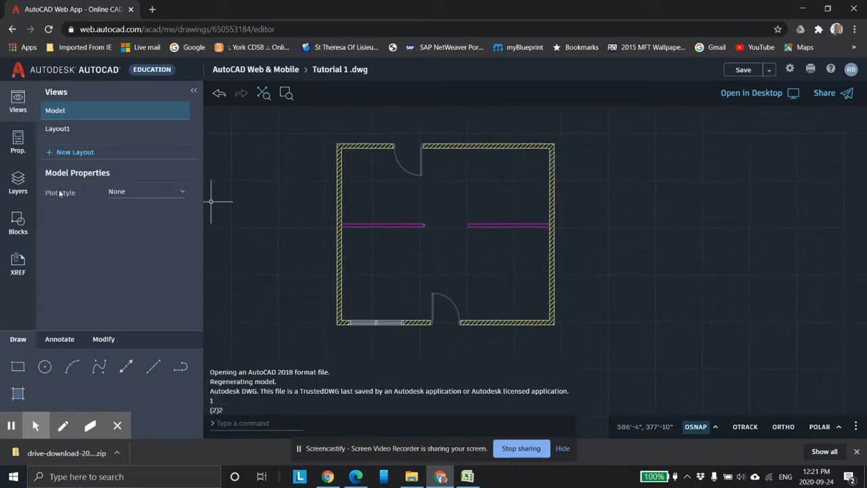
Step: Create a new layer named Kitchen Blocks and select it
click(23, 187)
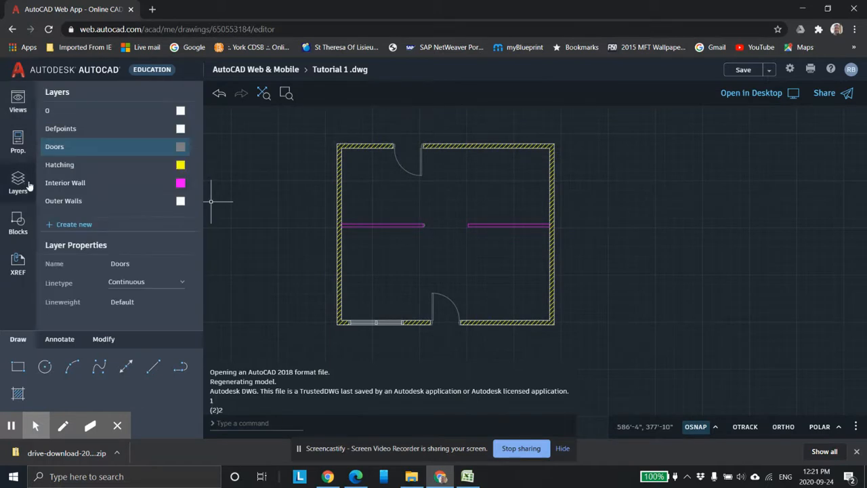
click(76, 227)
text(Kitchen Blocks)
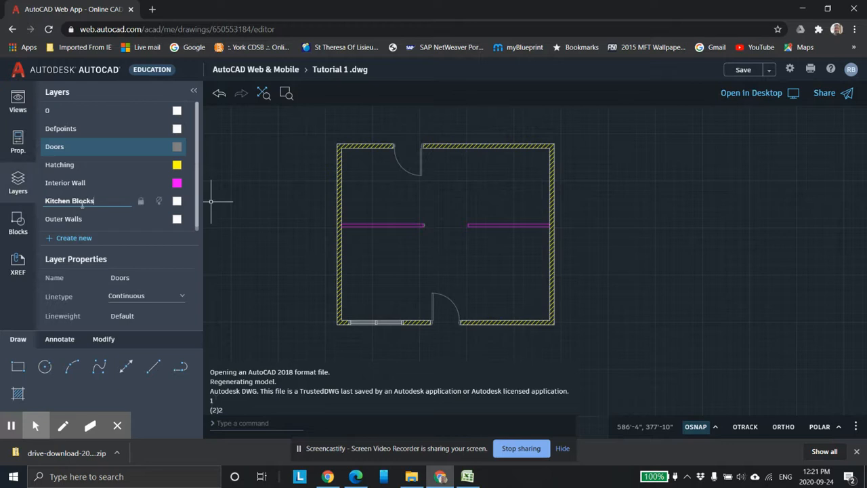
click(71, 181)
click(112, 201)
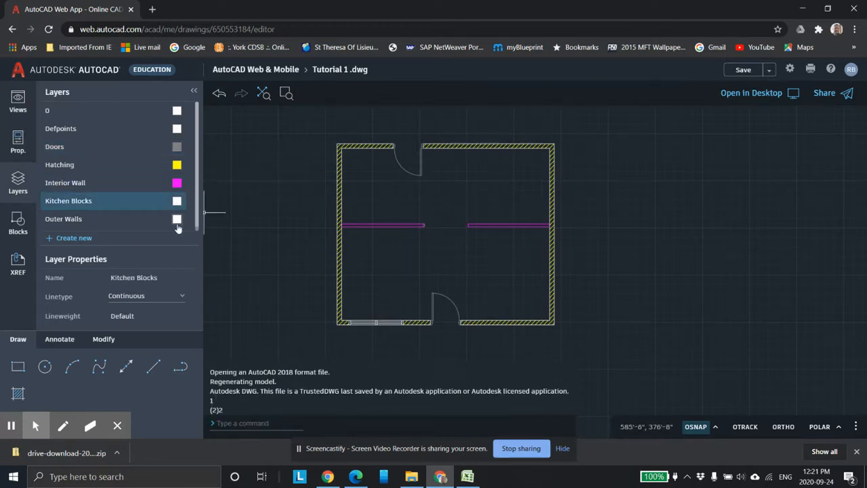
Step: Insert the Kitchens.dwg blocks into the drawing, placing them to the right of the floor plan
click(19, 223)
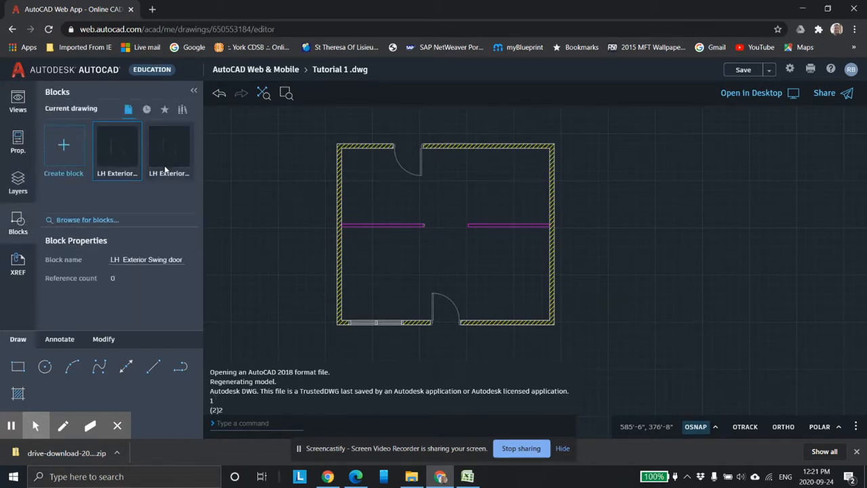
click(89, 221)
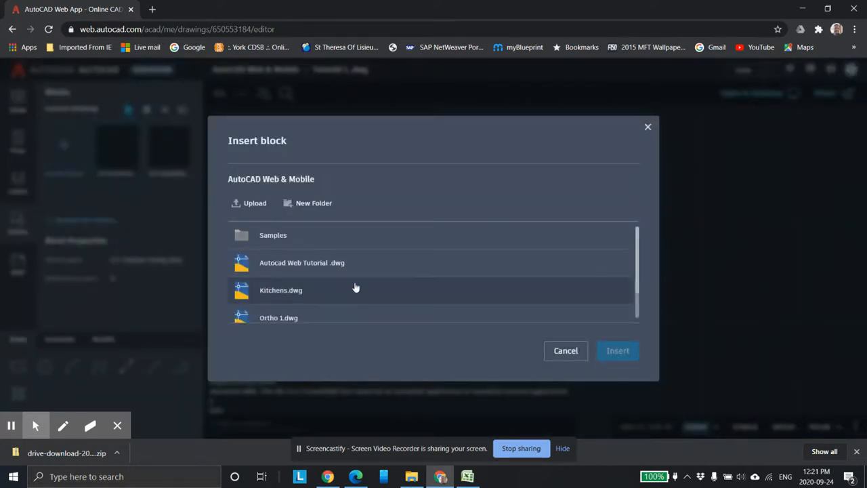
click(271, 291)
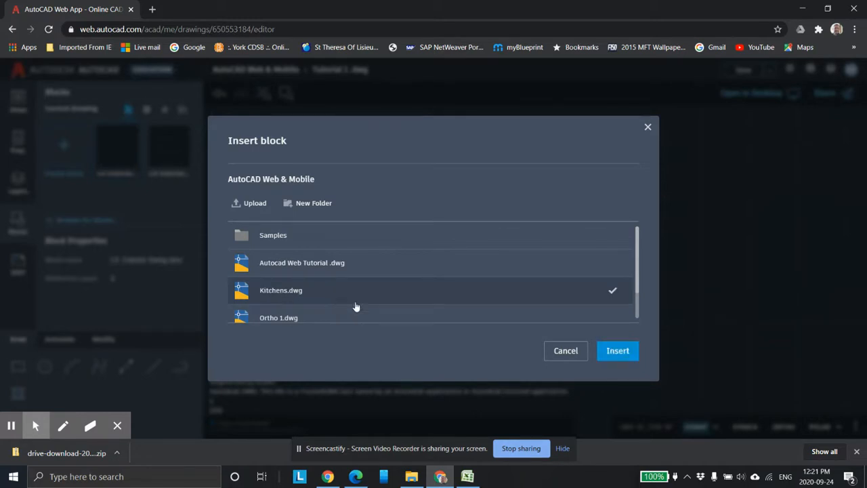
click(618, 350)
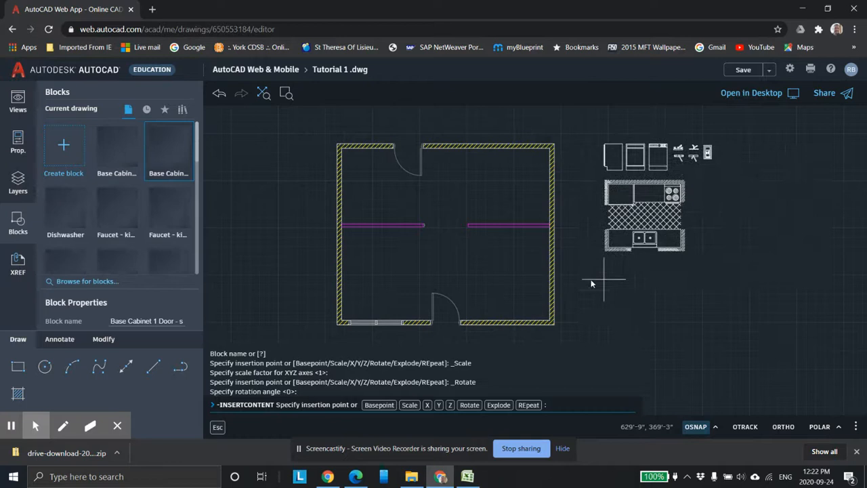
click(622, 317)
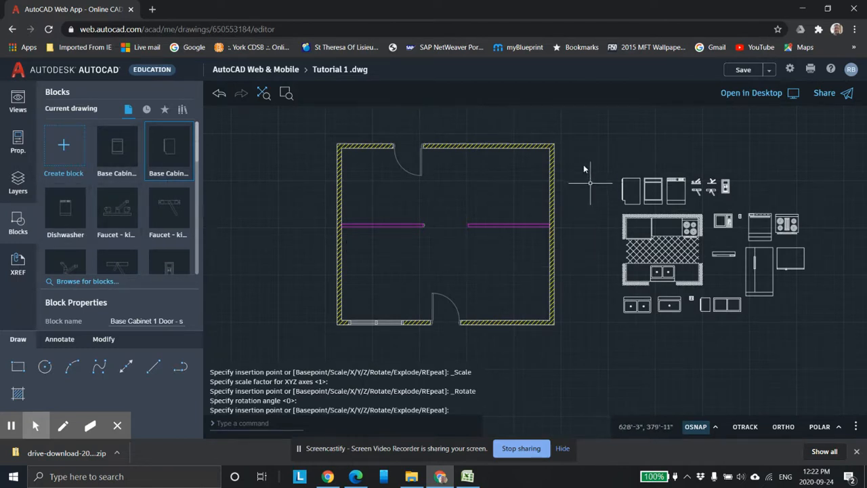
Step: Delete the whole inserted Kitchens block set beside the floor plan
click(584, 143)
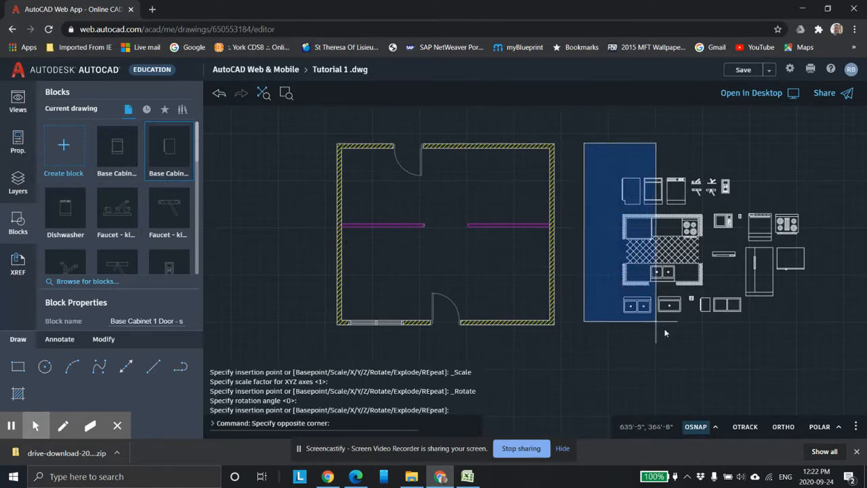
click(820, 349)
key(Delete)
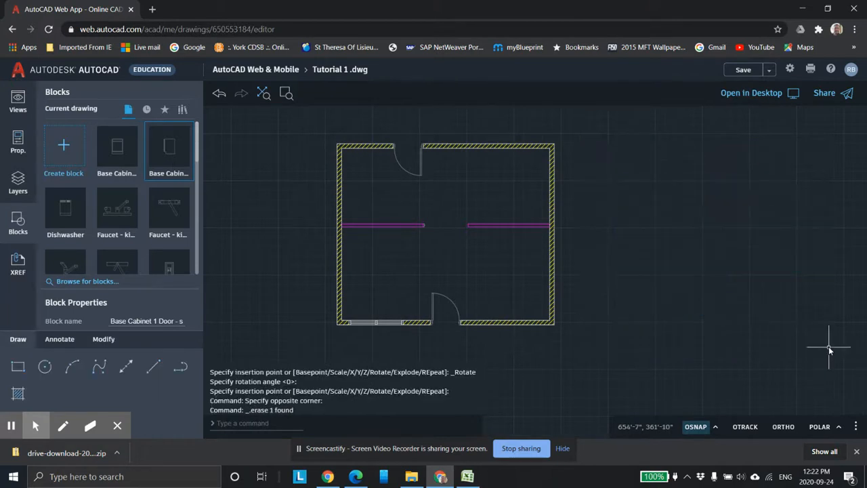
Step: Browse the current drawing's block list for the individual kitchen blocks
scroll(476, 229, down, 3)
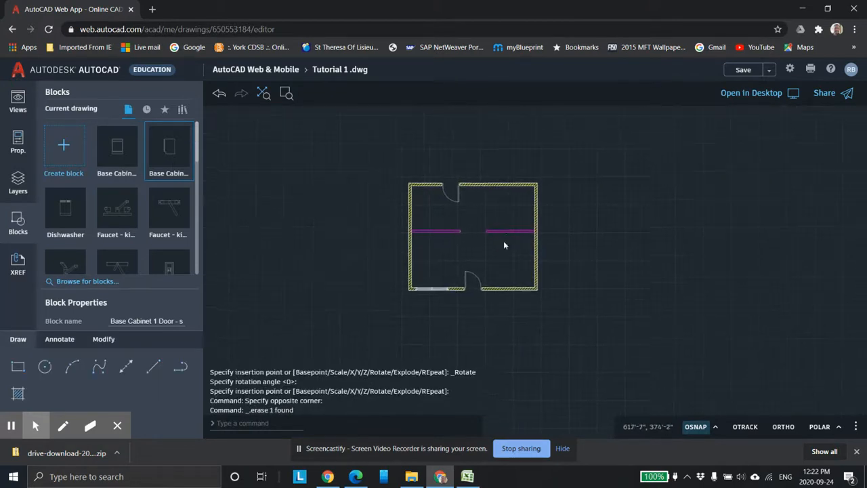
scroll(504, 242, up, 4)
middle_drag(482, 246, 549, 210)
scroll(525, 242, up, 2)
middle_drag(480, 243, 497, 231)
scroll(505, 232, up, 2)
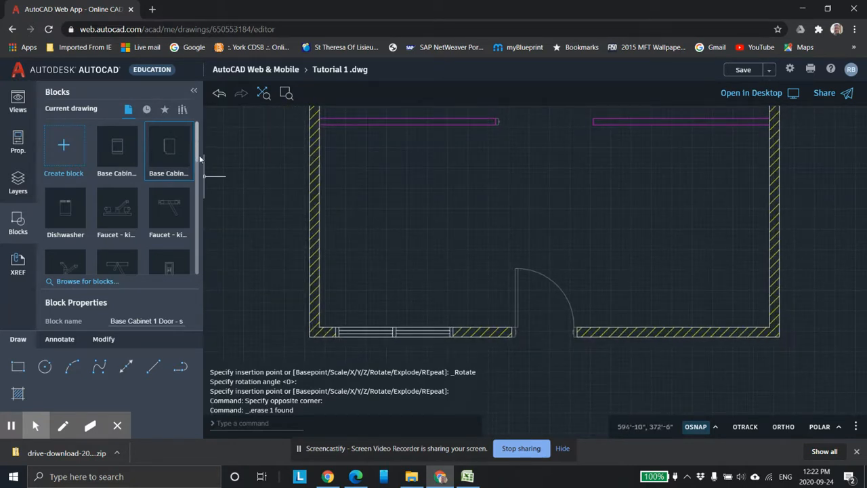
scroll(200, 178, down, 2)
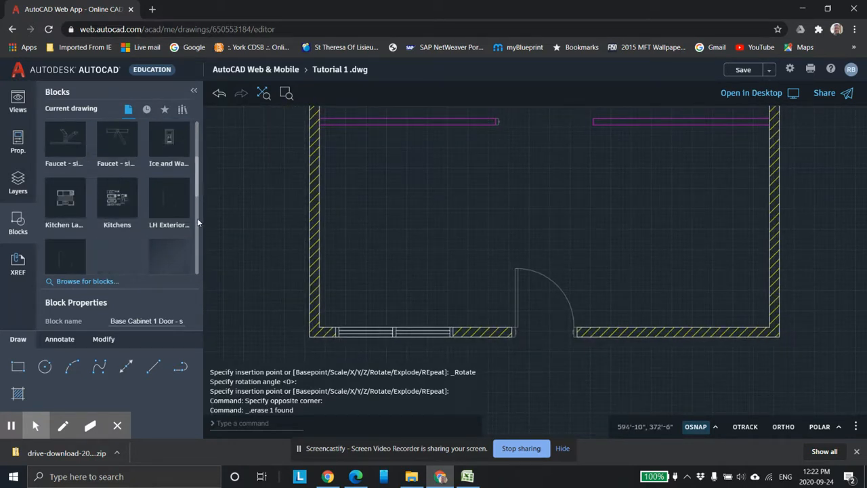
scroll(197, 268, down, 2)
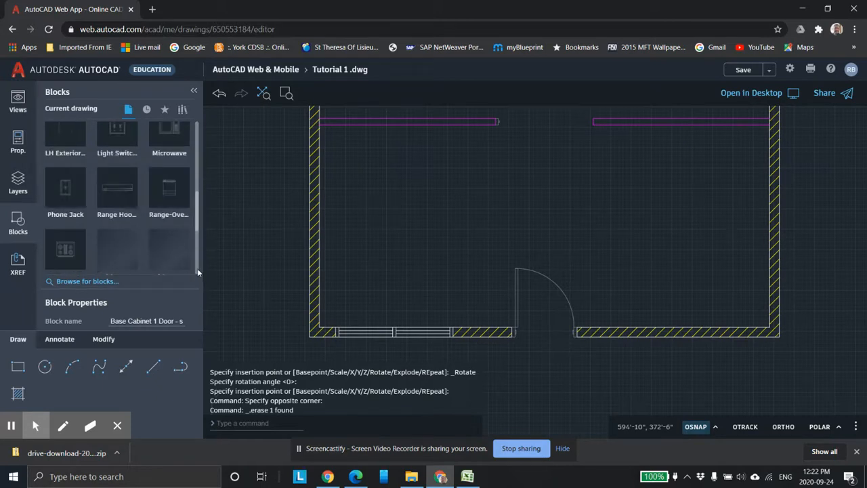
scroll(197, 268, down, 3)
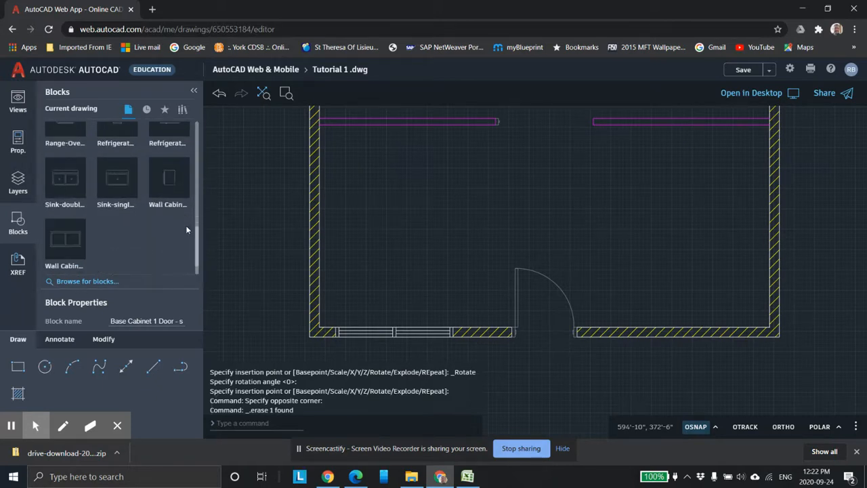
Step: Insert the Refrigerator-2 door - 36 block rotated 180 degrees inside the bottom wall near the door
scroll(193, 169, up, 3)
click(174, 252)
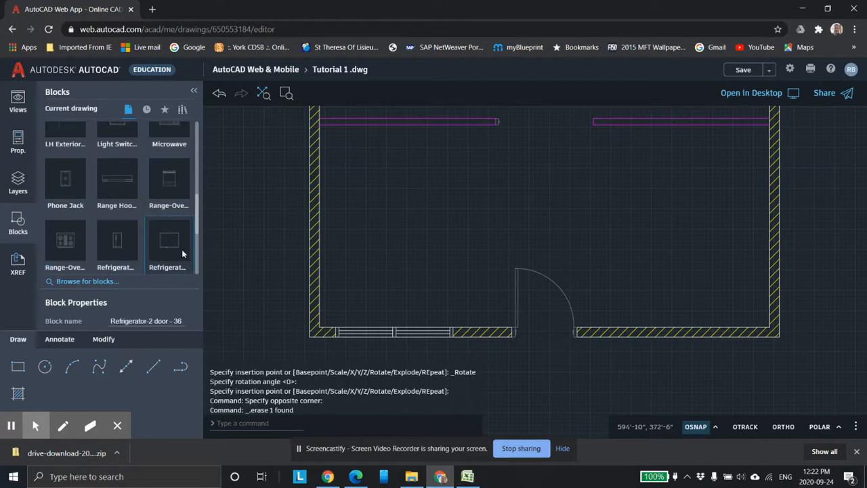
right_click(174, 245)
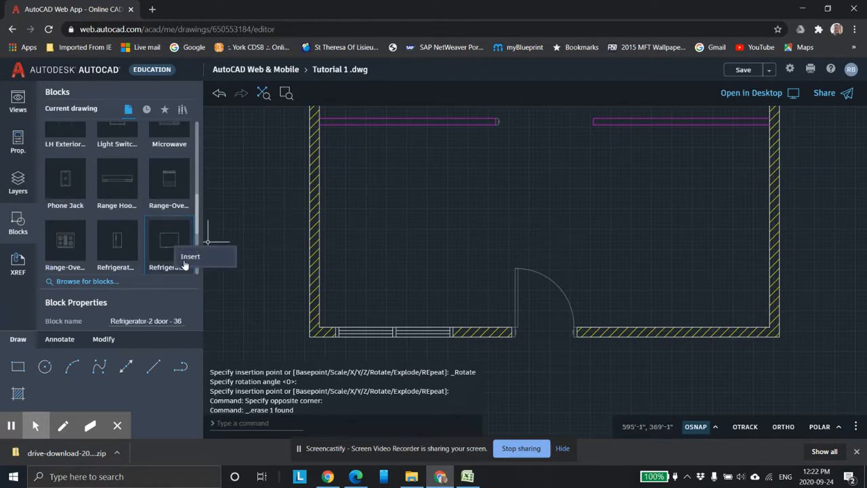
click(188, 262)
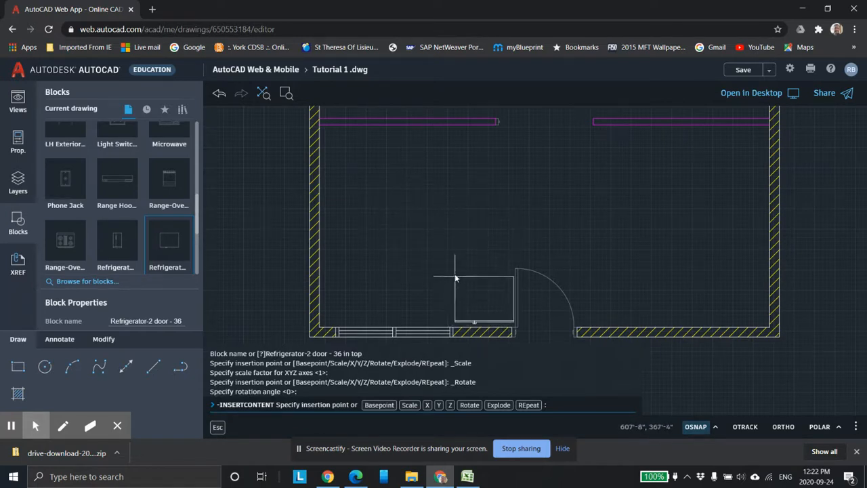
right_click(394, 193)
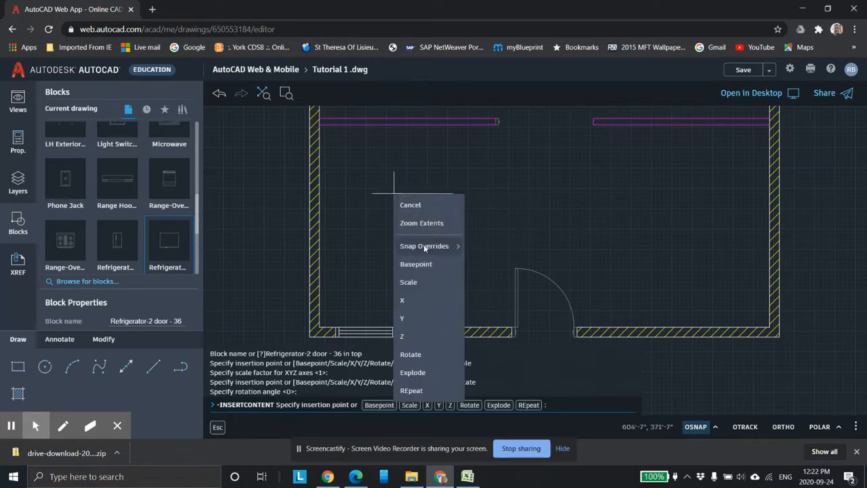
click(411, 354)
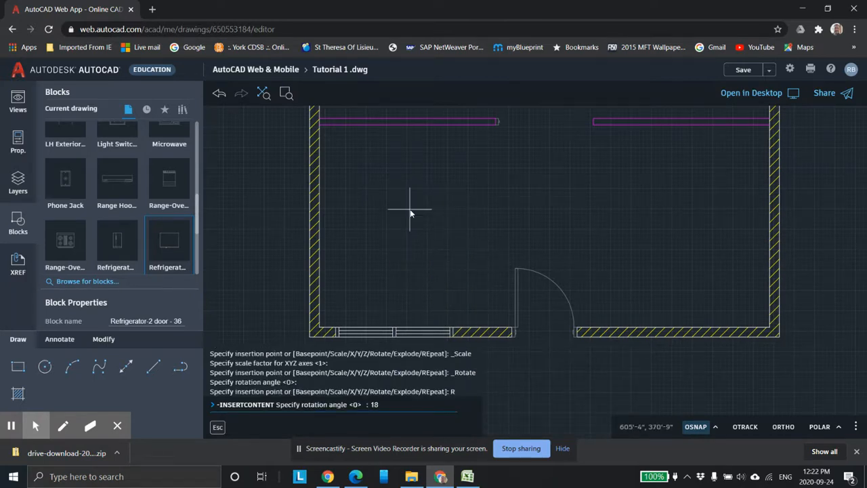
key(Return)
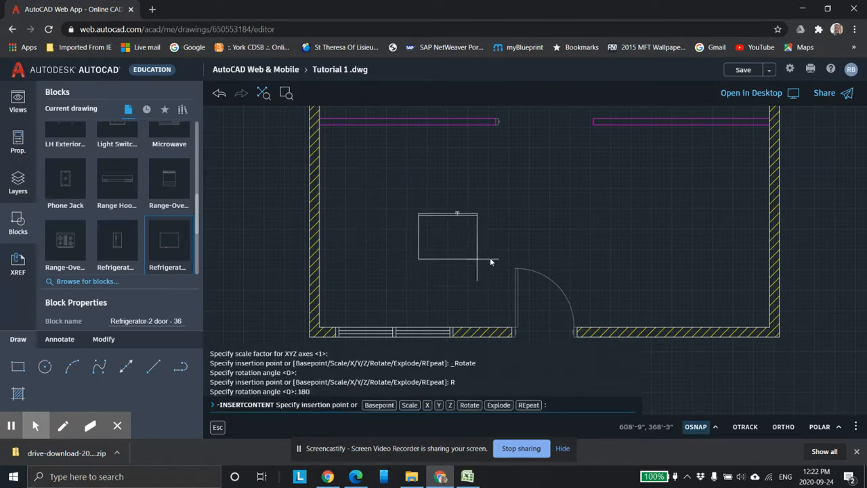
scroll(490, 286, up, 3)
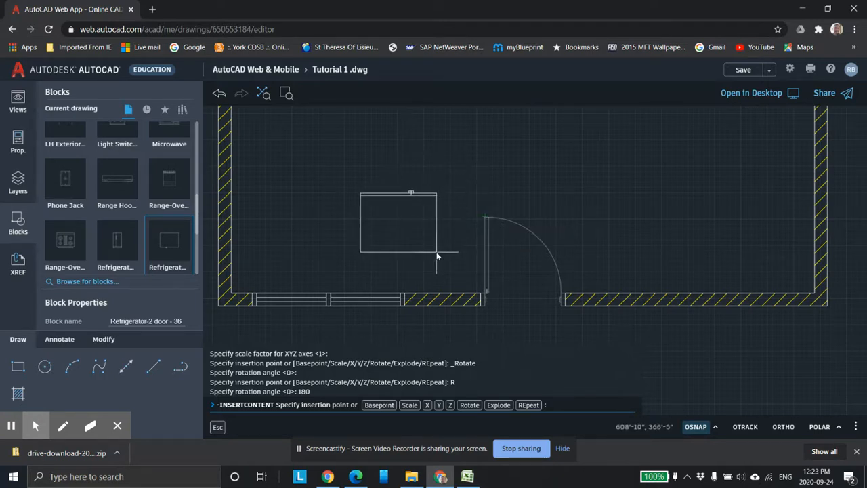
click(474, 269)
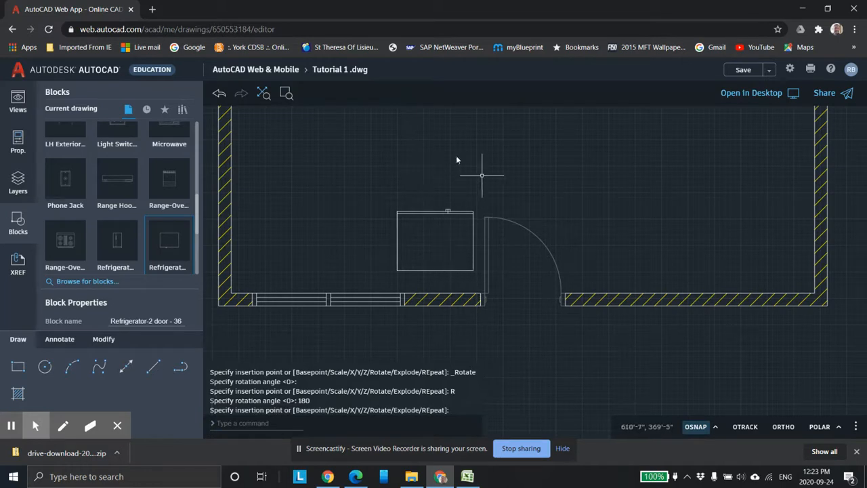
scroll(447, 229, down, 2)
scroll(440, 206, up, 3)
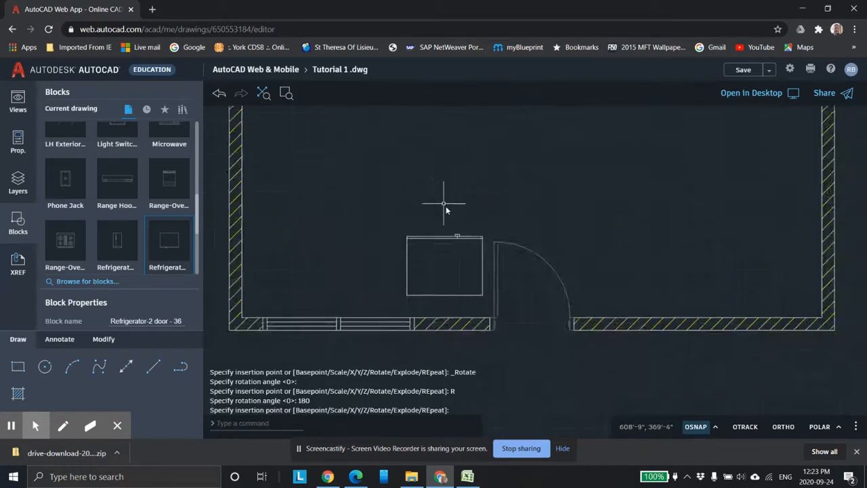
key(Escape)
Step: Undo the refrigerator placement
scroll(441, 210, down, 1)
scroll(441, 210, down, 3)
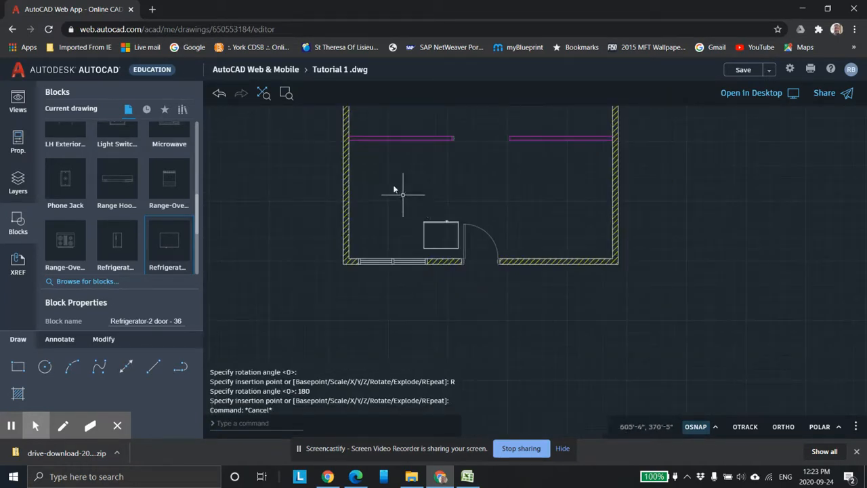
click(220, 94)
click(218, 93)
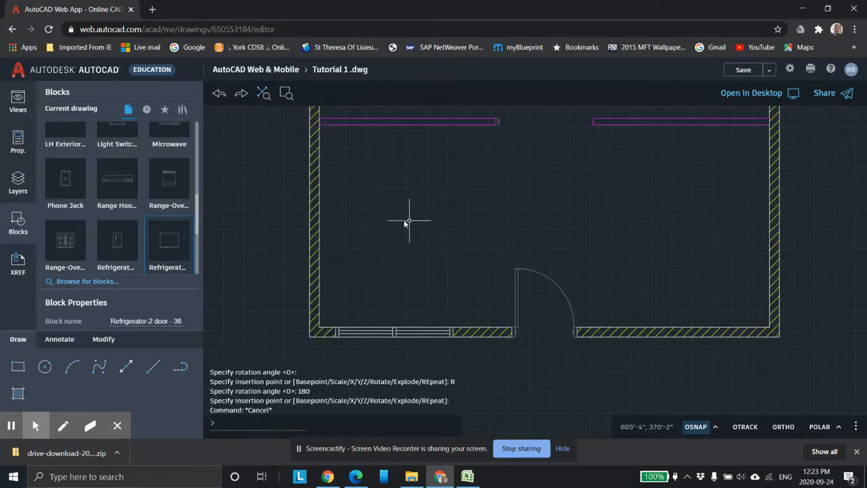
Step: Bring the Refrigerator-2 door - 36 block into the plan again and set its rotation to 180 degrees
scroll(445, 237, down, 2)
drag(171, 242, 265, 249)
right_click(428, 224)
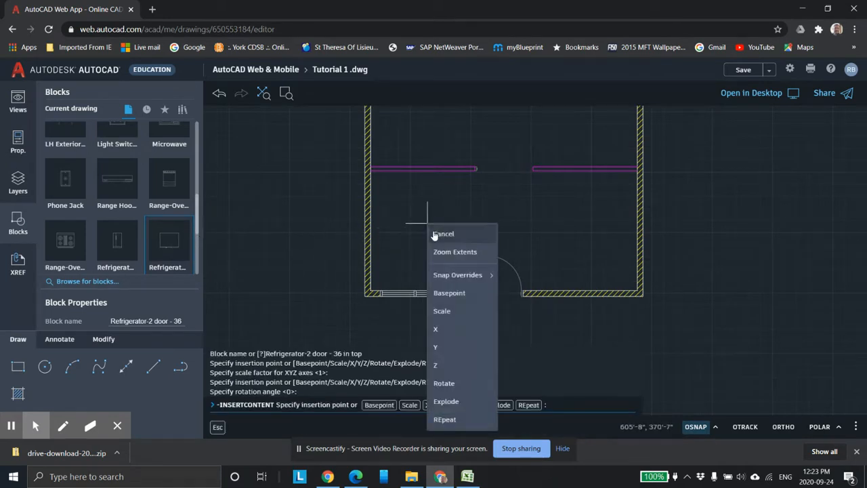
click(444, 383)
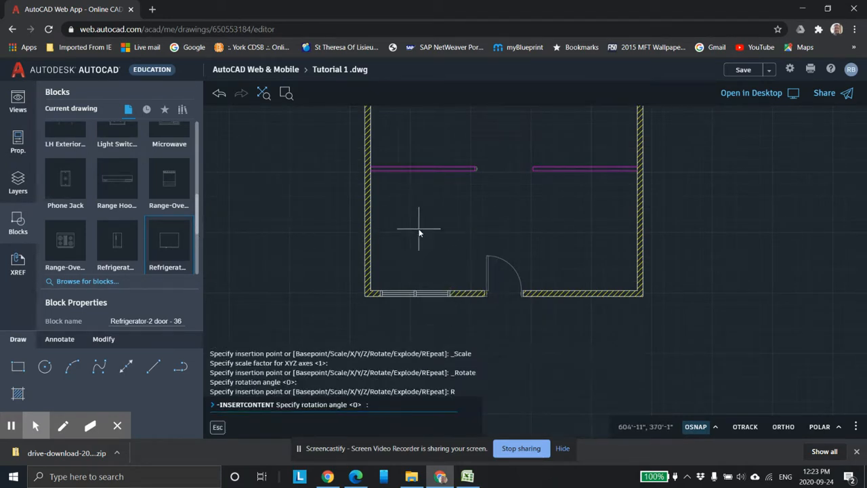
text(180)
key(Return)
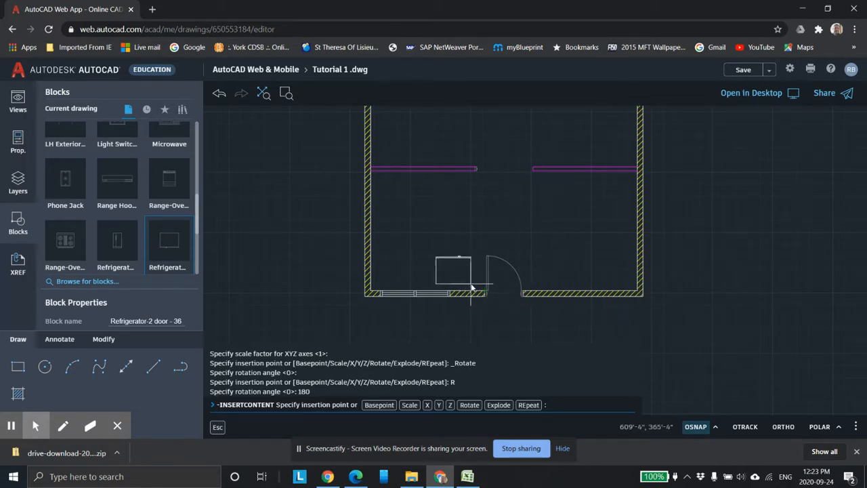
scroll(480, 291, up, 5)
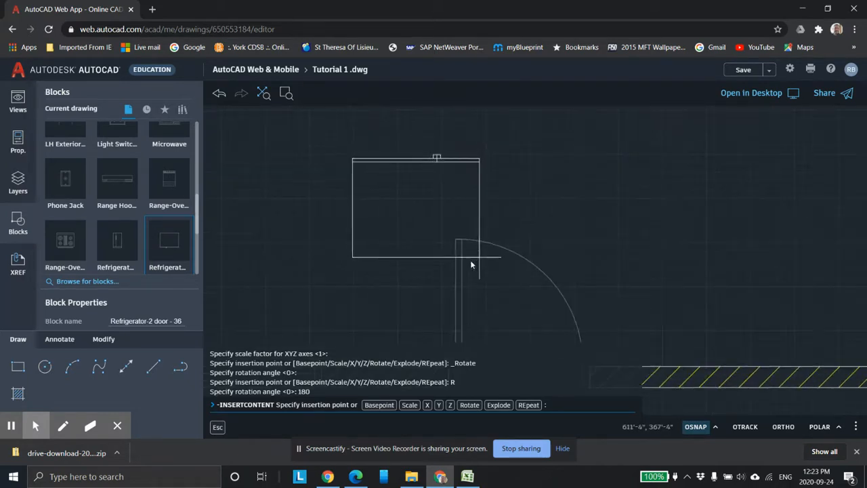
scroll(459, 252, down, 5)
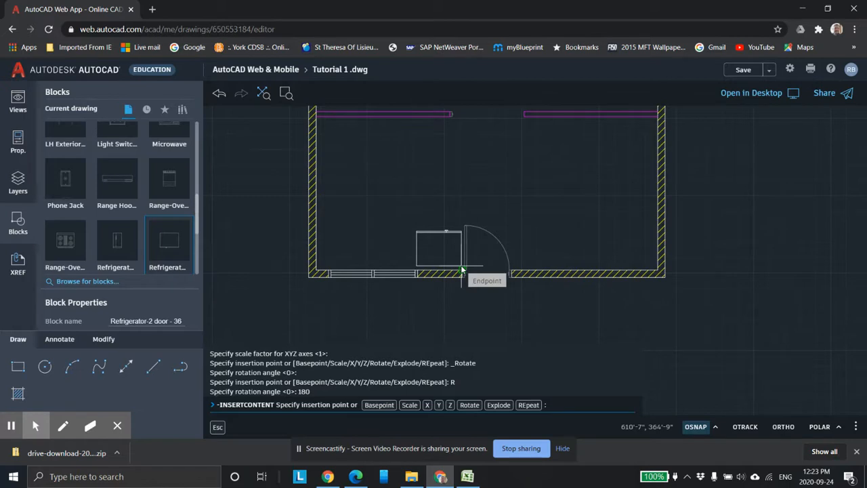
scroll(462, 270, up, 2)
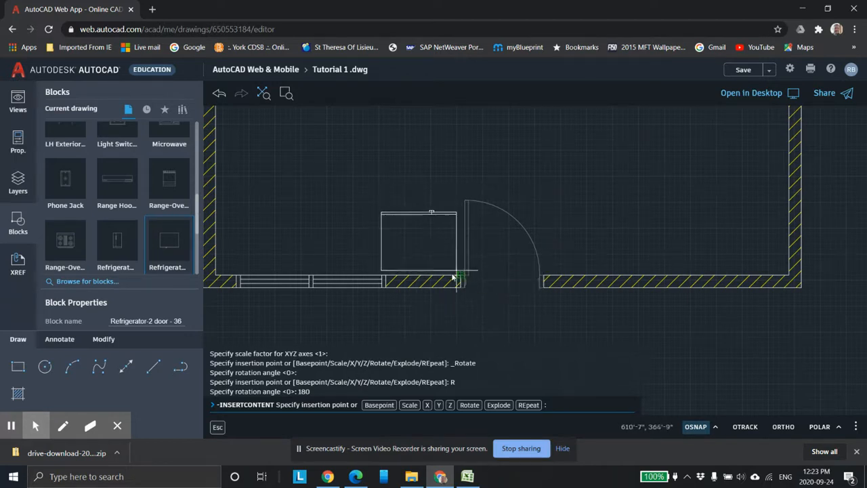
Step: Turn off object snap and place the refrigerator against the bottom wall just left of the door
click(697, 426)
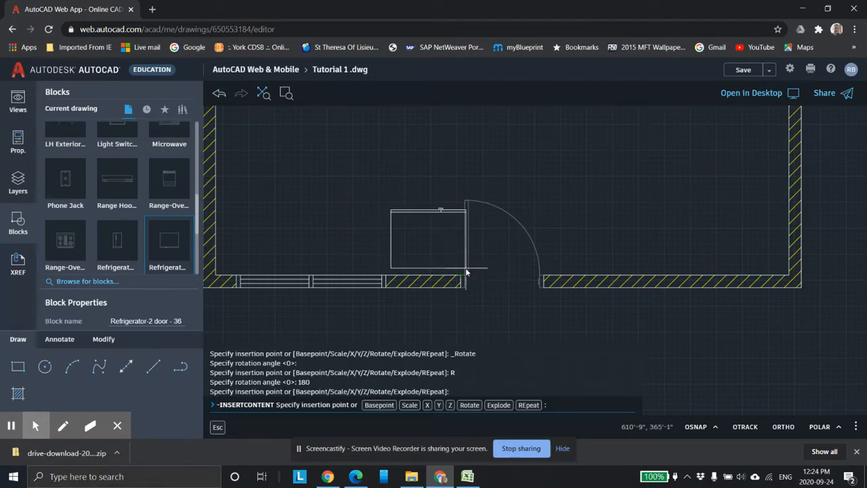
scroll(466, 268, up, 2)
scroll(460, 267, up, 1)
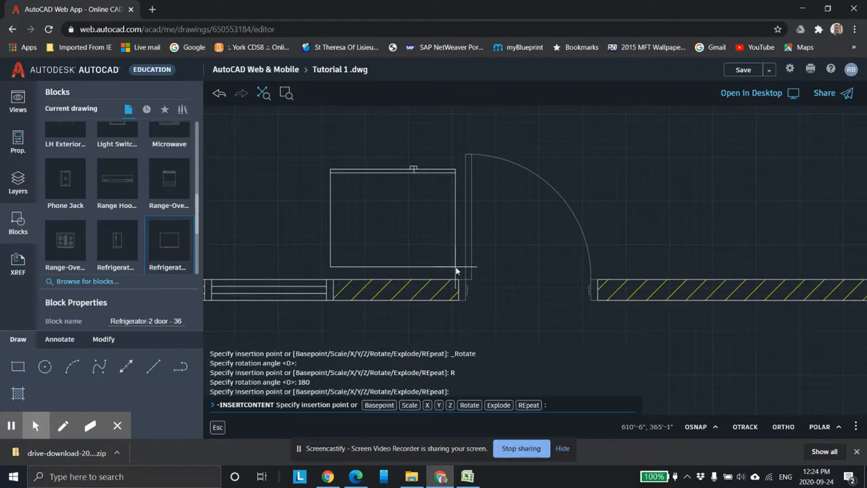
scroll(456, 271, up, 1)
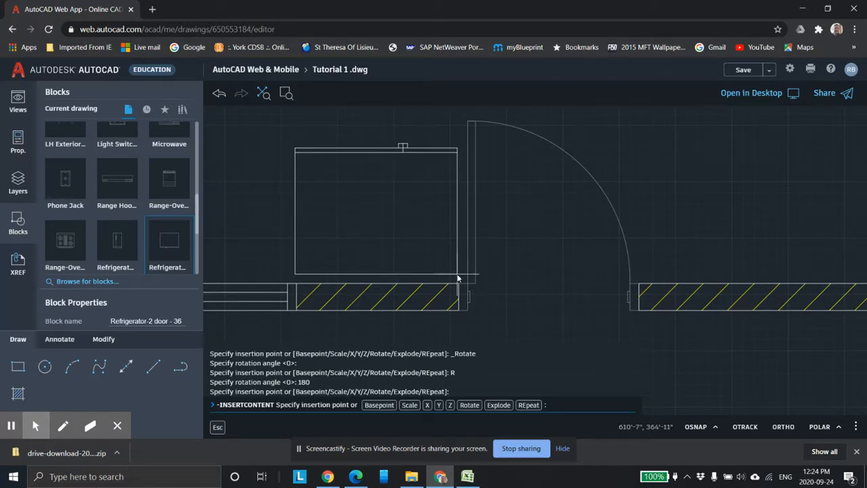
click(457, 278)
Step: Examine the refrigerator's fit against the wall and door and the left wall area of the plan
scroll(451, 271, up, 1)
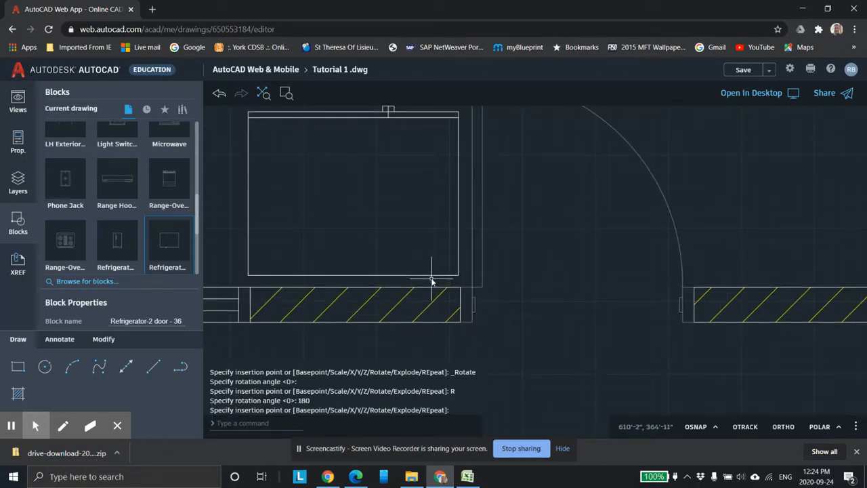
scroll(413, 238, down, 1)
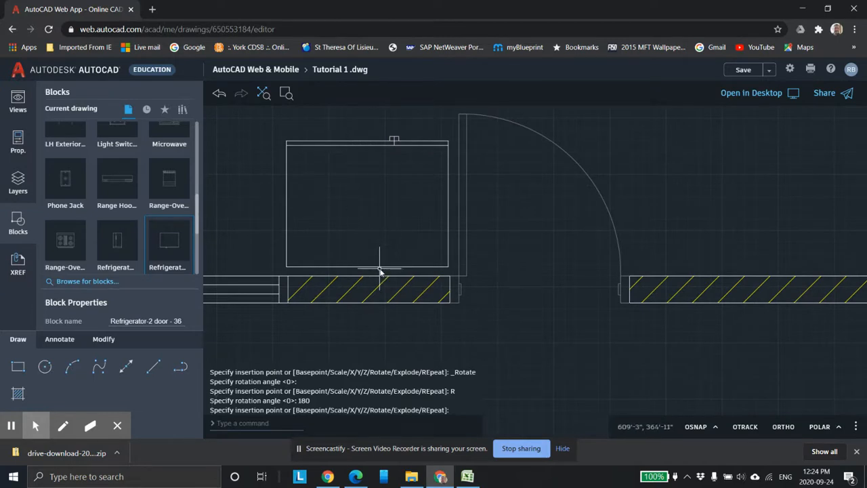
middle_drag(359, 235, 432, 257)
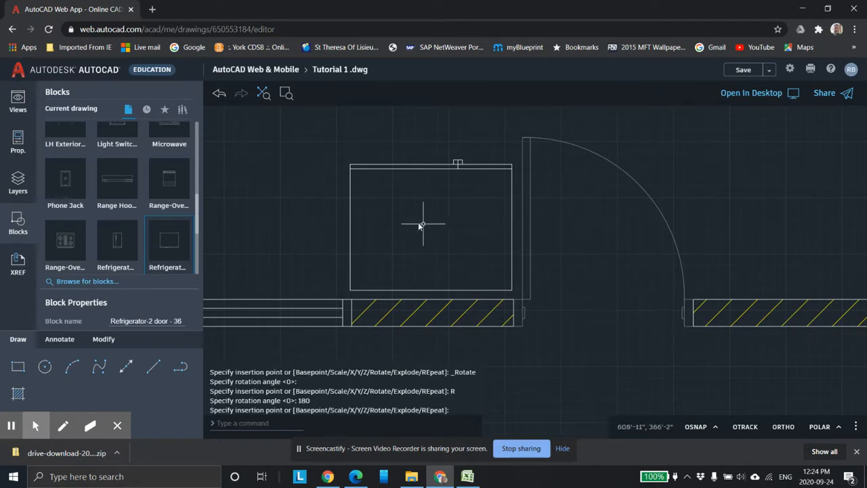
scroll(420, 224, down, 3)
scroll(465, 213, down, 1)
middle_drag(338, 164, 473, 267)
scroll(430, 194, down, 1)
middle_drag(416, 183, 410, 278)
middle_drag(443, 250, 425, 189)
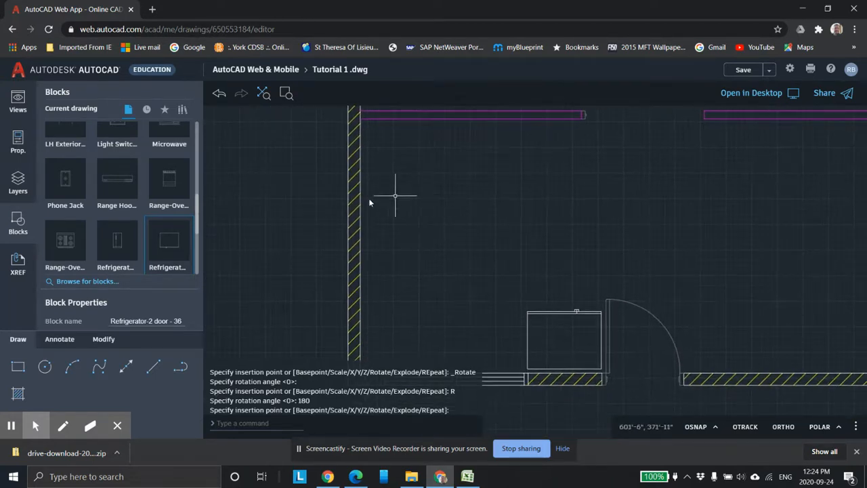
Step: Try to draw a line from the left wall's inner face, entering 3" as the next point
click(179, 368)
click(153, 368)
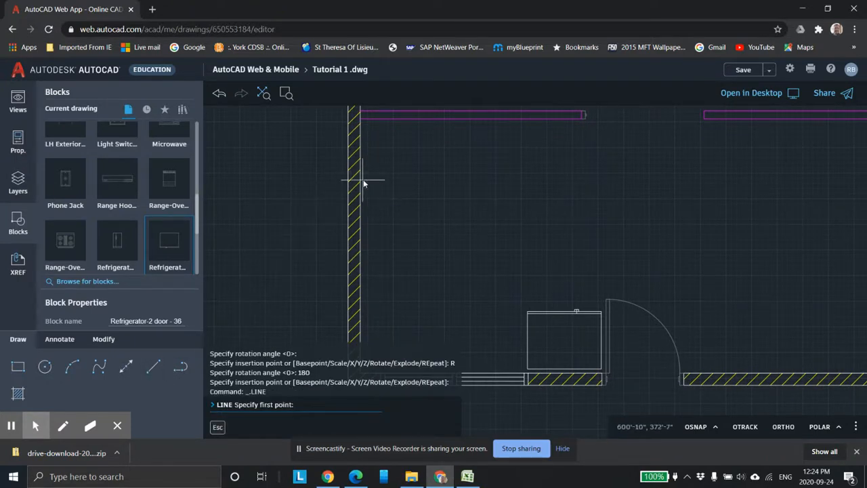
click(361, 181)
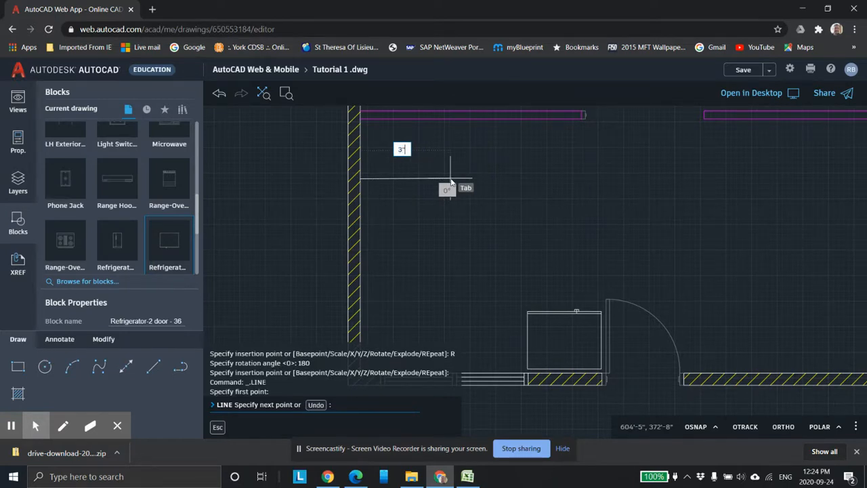
key(Return)
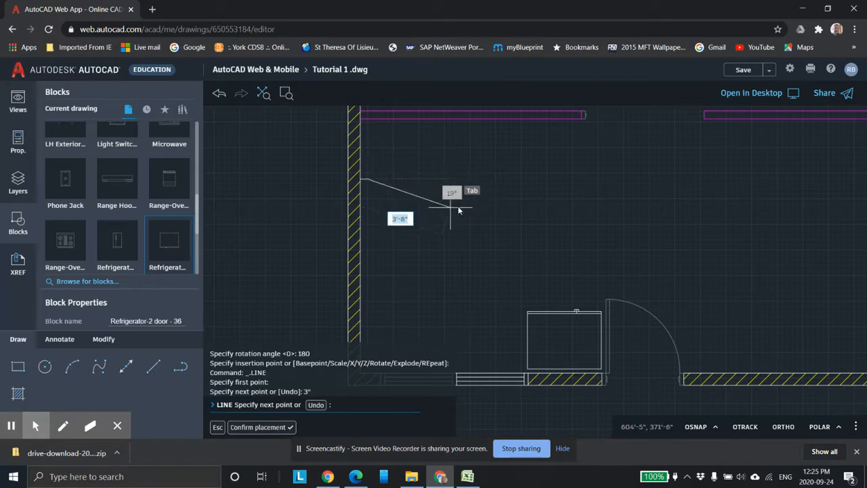
scroll(451, 182, up, 2)
key(Escape)
key(Escape)
scroll(315, 181, up, 1)
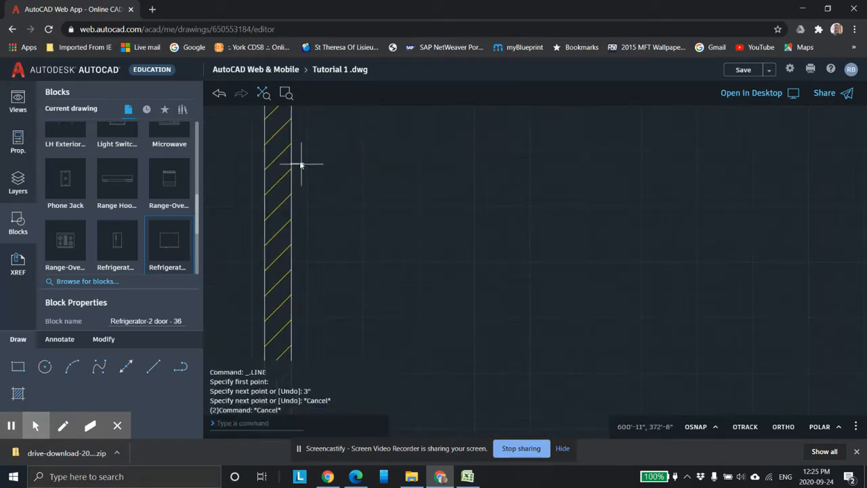
Step: Delete the short trial line at the left wall
click(301, 162)
key(Delete)
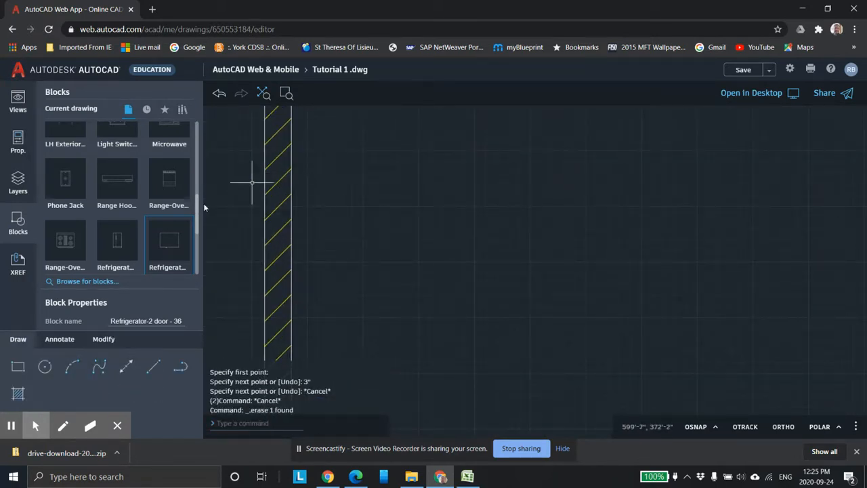
Step: Start a line at the left wall's inner face and draw a 3' segment at 0 degrees
click(153, 368)
scroll(336, 203, down, 2)
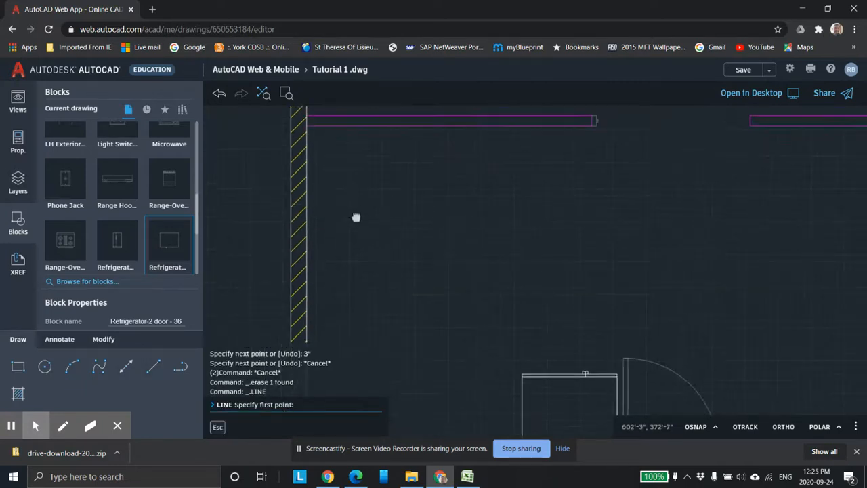
click(309, 217)
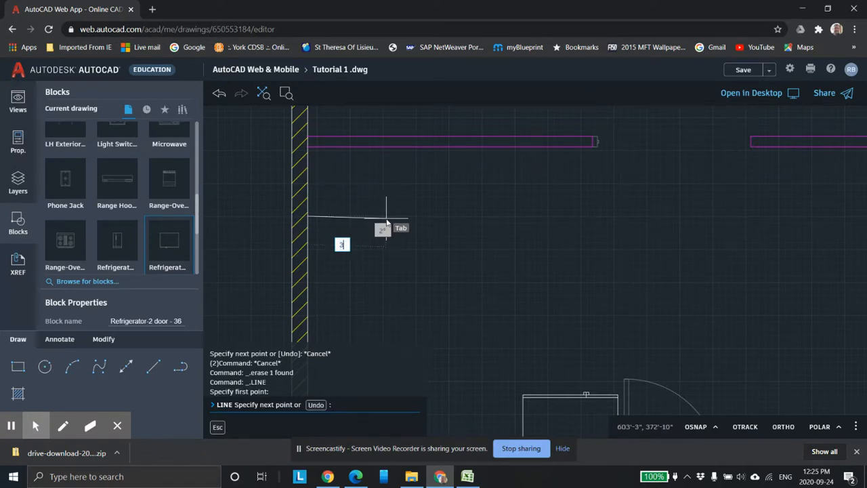
text(3')
key(Tab)
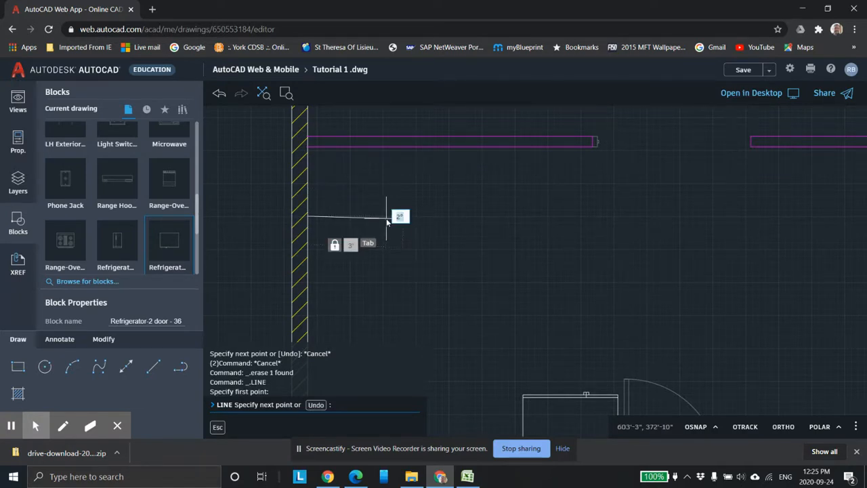
text(0)
key(Return)
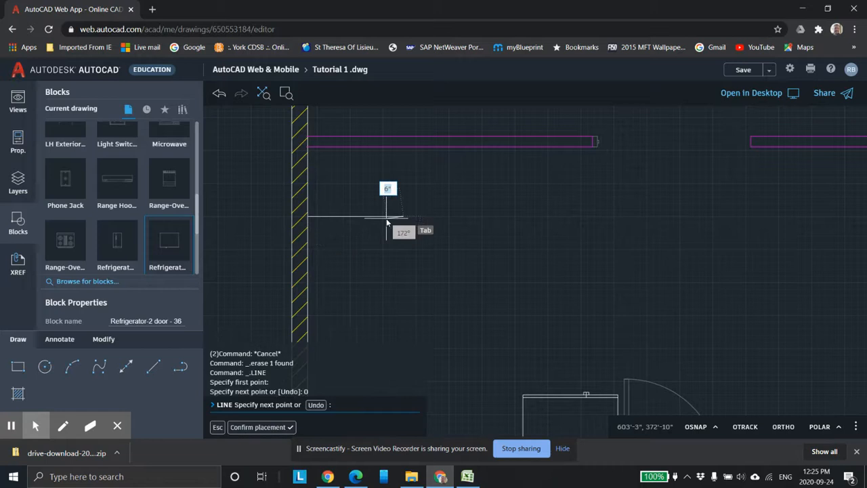
Step: Continue the line 4" at 90 degrees, then close it back to the left wall and end the command
scroll(416, 242, up, 5)
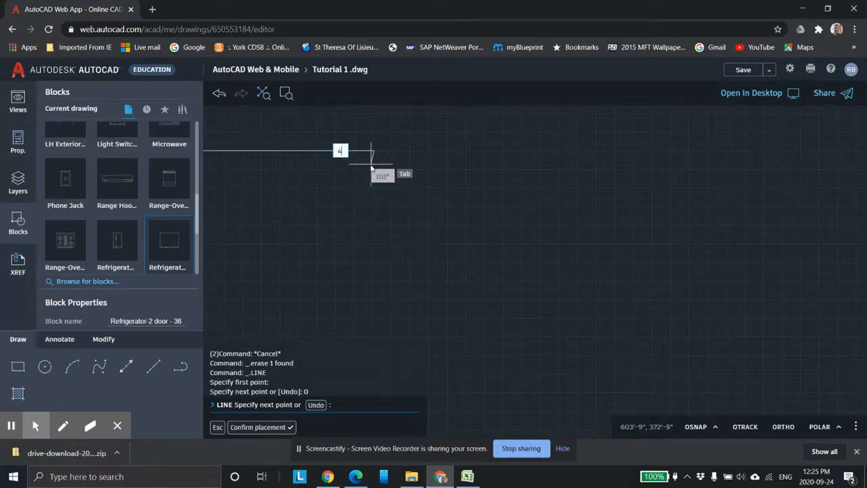
text(4)
key(Tab)
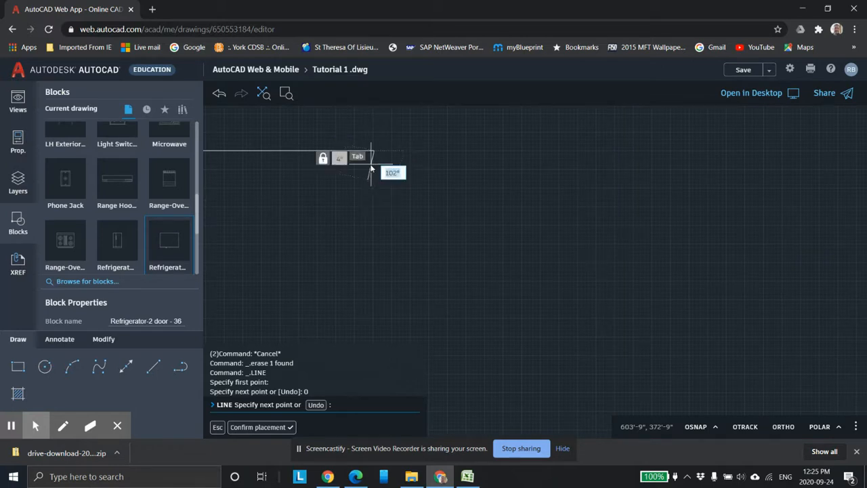
text(90)
key(Return)
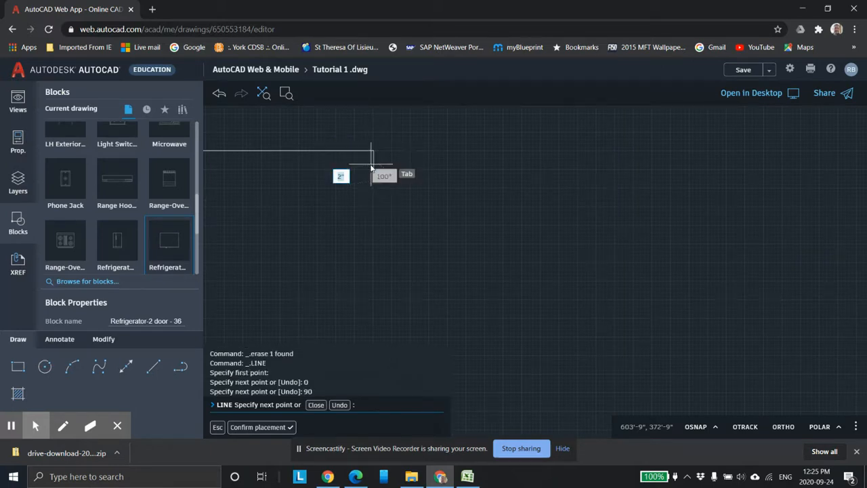
scroll(391, 224, down, 3)
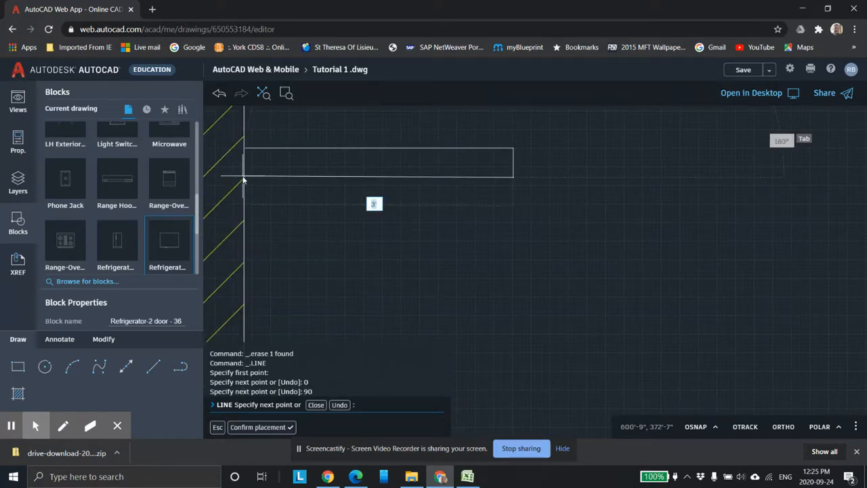
click(244, 177)
key(Escape)
key(Escape)
Step: Insert the Range-Oven - 30 in top block with a rotation of 90 degrees
scroll(316, 200, down, 3)
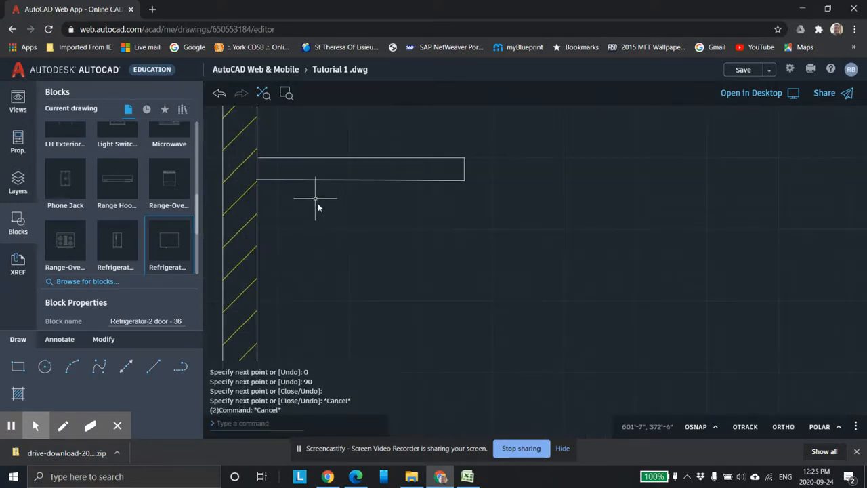
middle_drag(384, 262, 415, 214)
scroll(414, 205, down, 2)
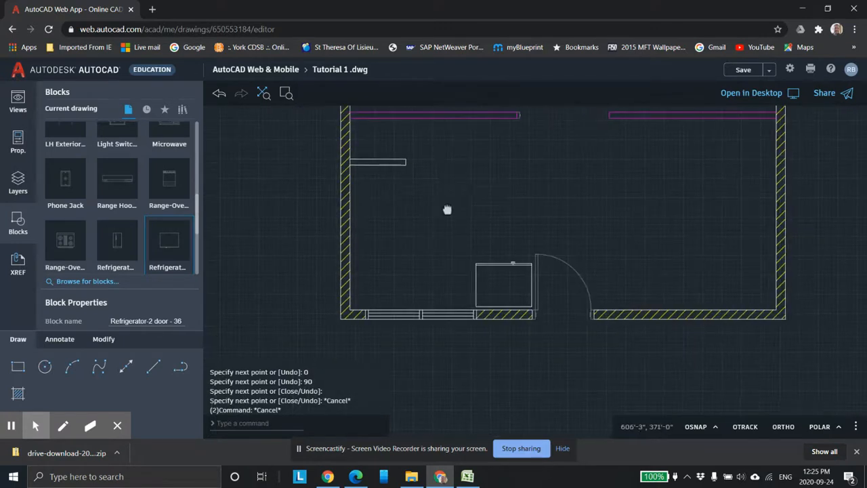
middle_drag(390, 221, 377, 195)
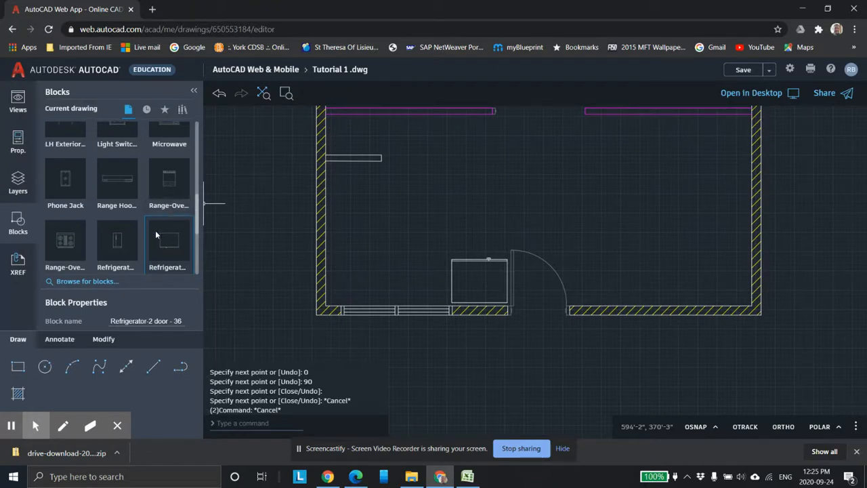
click(70, 243)
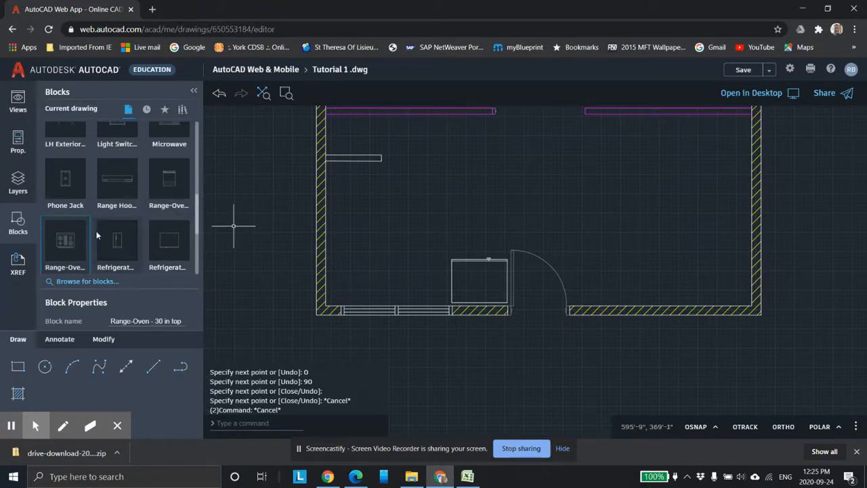
right_click(61, 238)
click(78, 253)
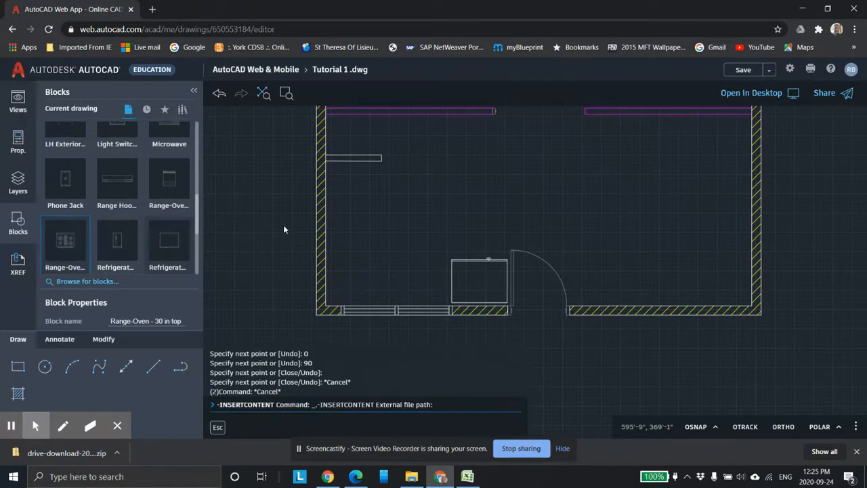
right_click(377, 204)
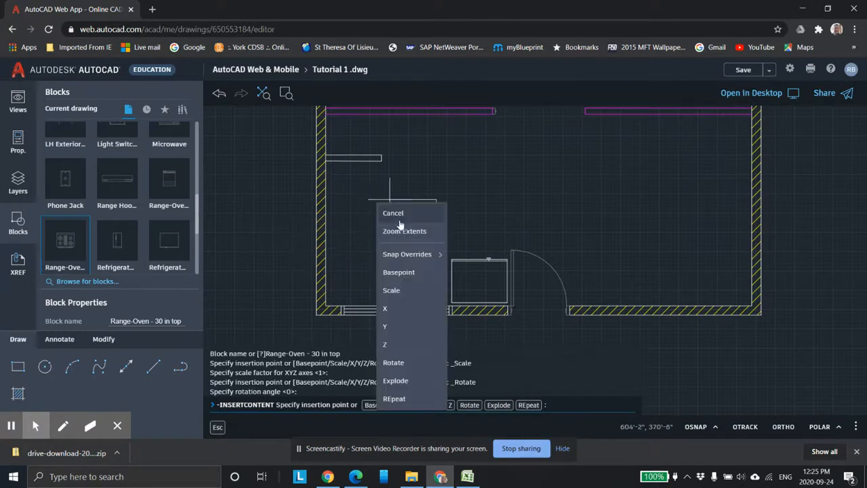
click(393, 363)
text(90)
key(Return)
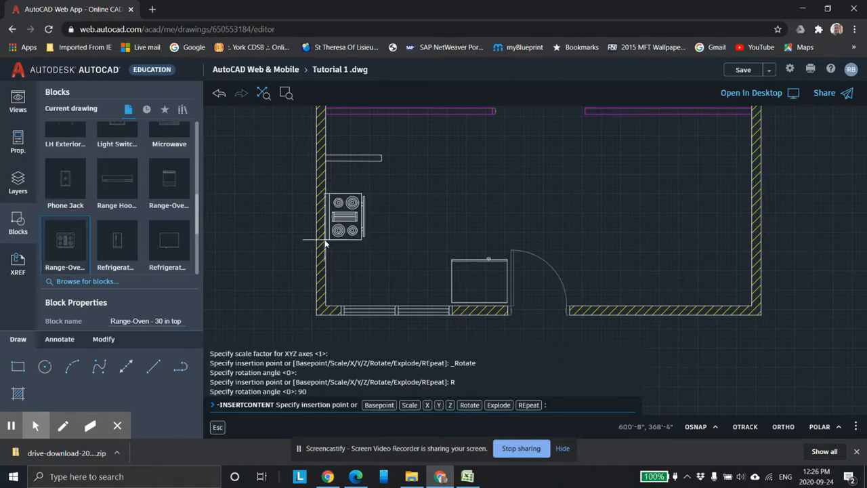
Step: Place the range against the left wall just below the new outline
scroll(342, 282, up, 1)
scroll(330, 236, up, 2)
scroll(330, 237, down, 3)
middle_drag(340, 237, 351, 271)
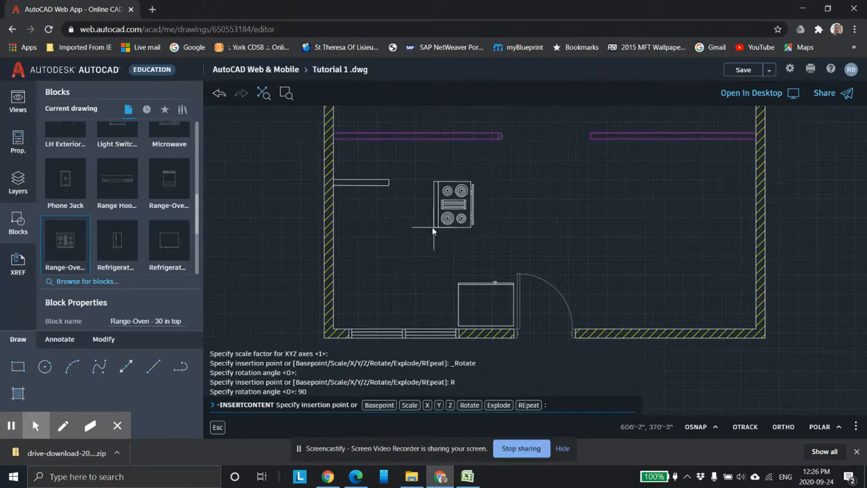
scroll(429, 236, down, 1)
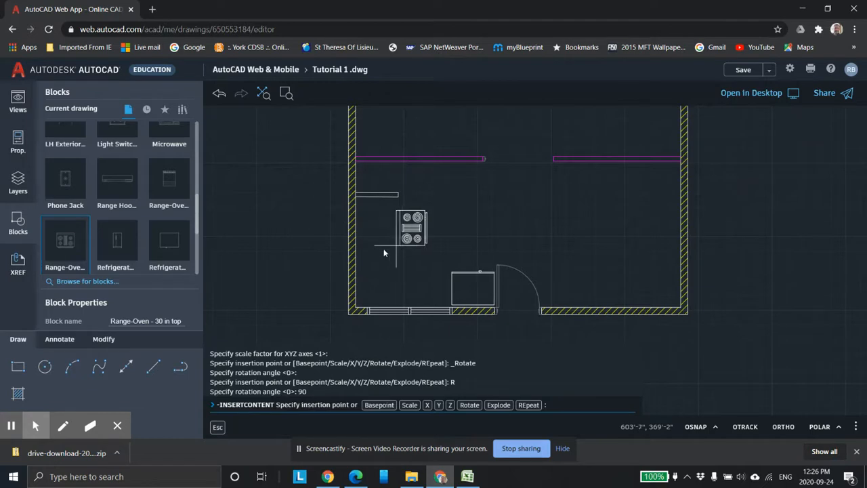
scroll(381, 252, up, 1)
middle_drag(381, 251, 391, 256)
scroll(392, 255, up, 2)
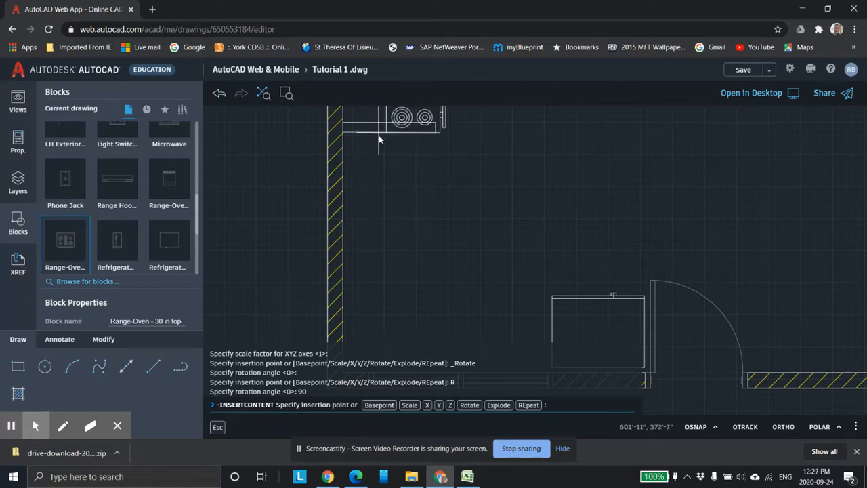
click(348, 244)
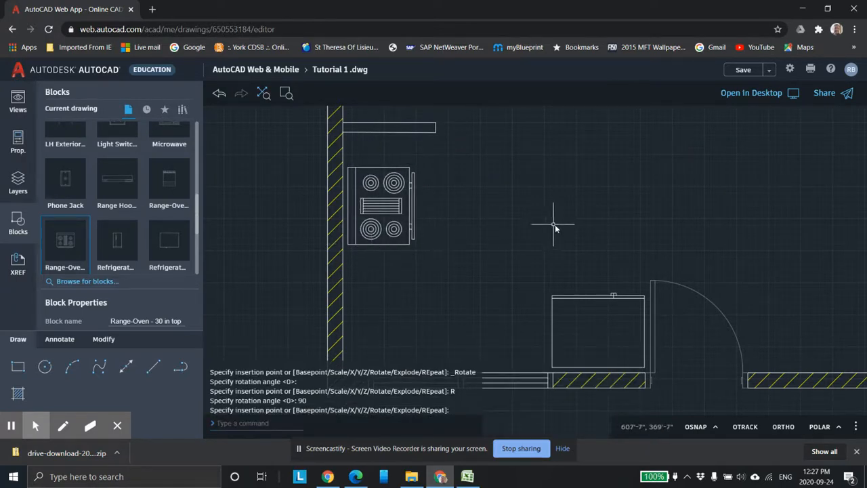
Step: Create a new layer named Counter top, give it a green colour and make it current
scroll(557, 232, down, 1)
middle_drag(561, 237, 551, 205)
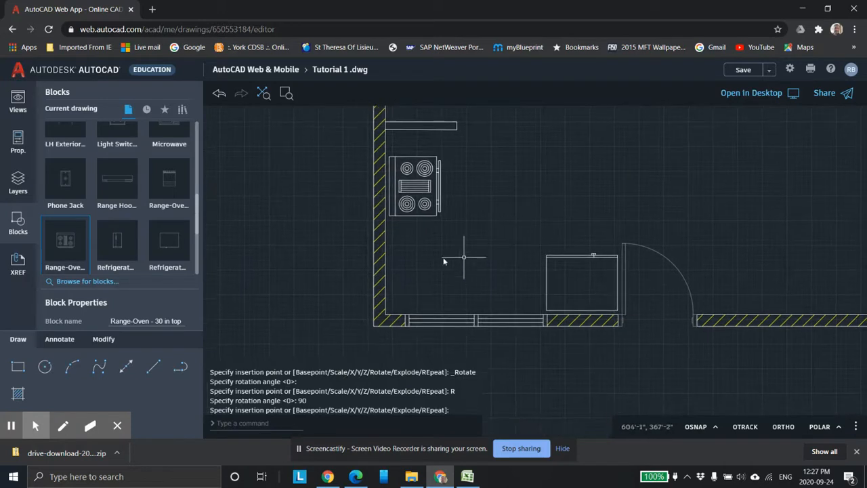
scroll(444, 254, up, 1)
middle_drag(471, 203, 465, 277)
click(151, 369)
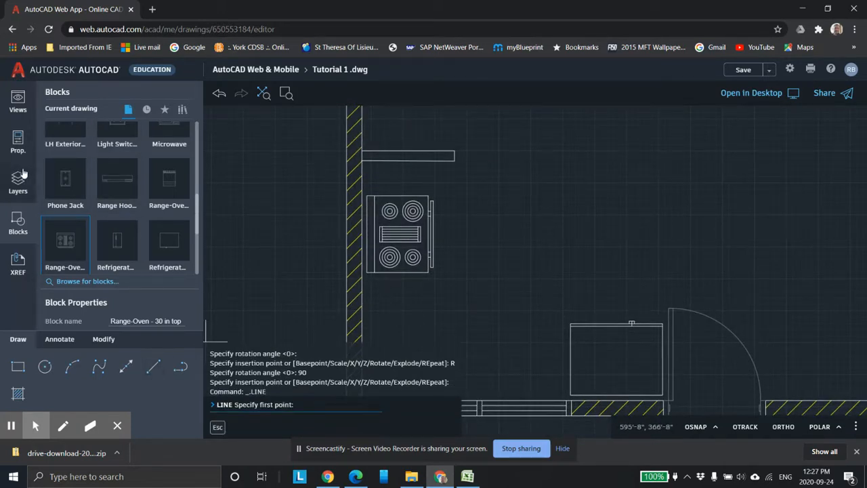
click(33, 179)
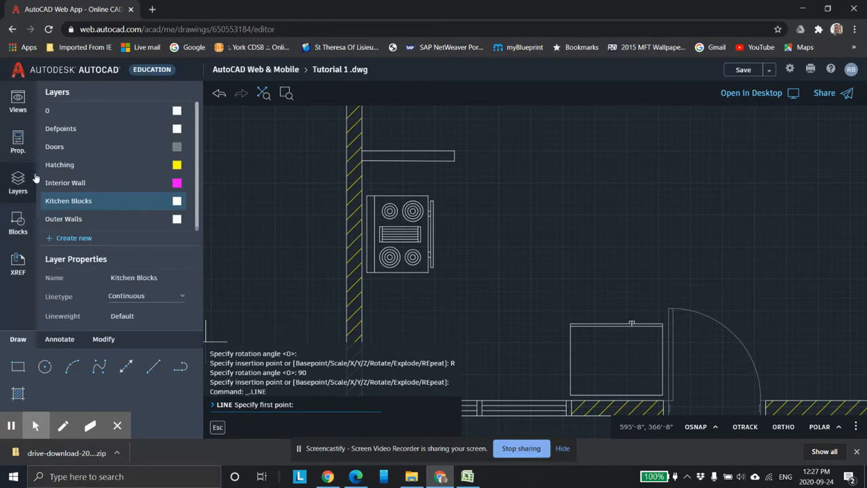
click(71, 241)
text(Counter to)
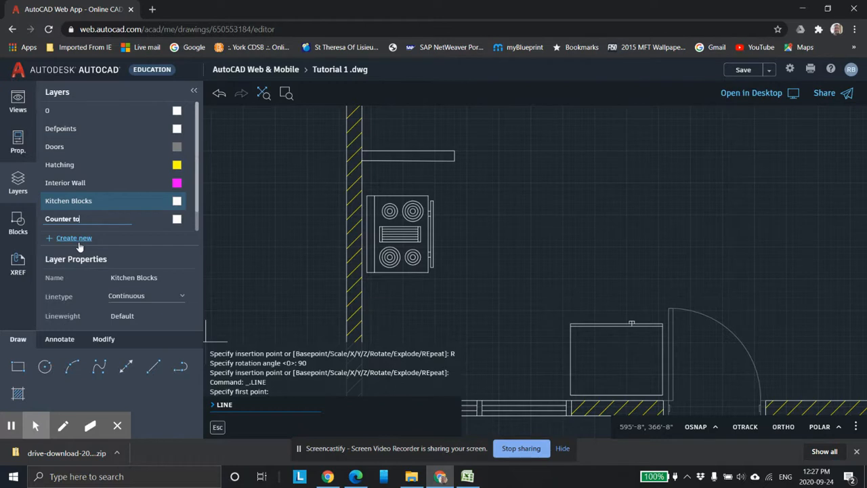
text(p)
click(177, 219)
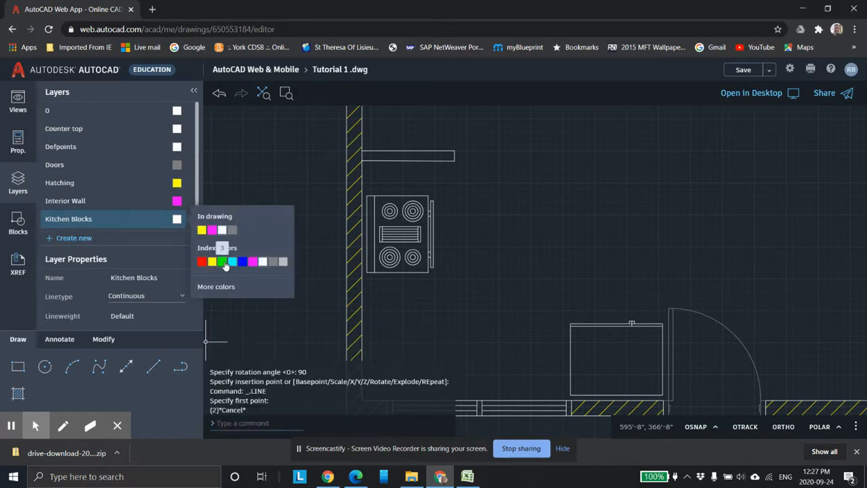
click(223, 261)
scroll(366, 250, down, 1)
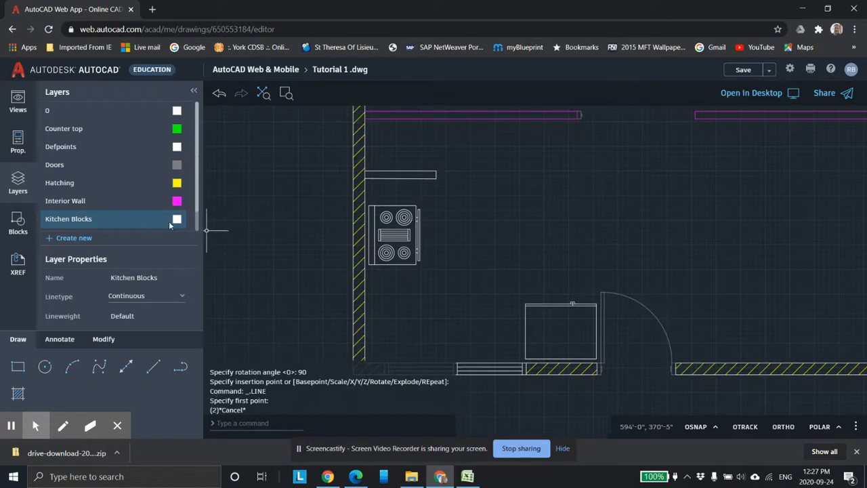
click(127, 132)
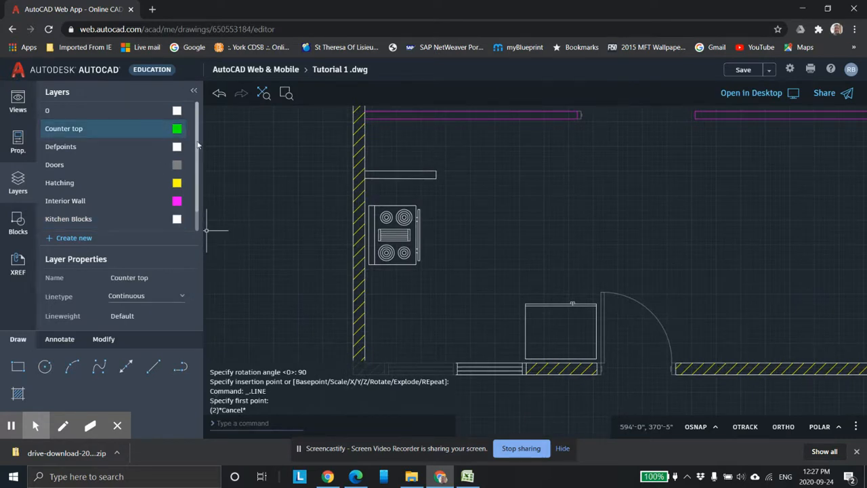
scroll(285, 181, down, 3)
scroll(332, 191, up, 2)
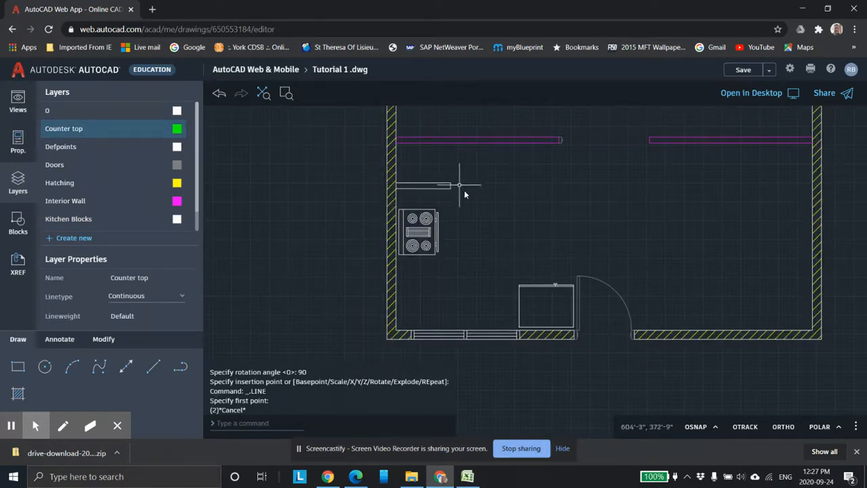
scroll(430, 211, up, 4)
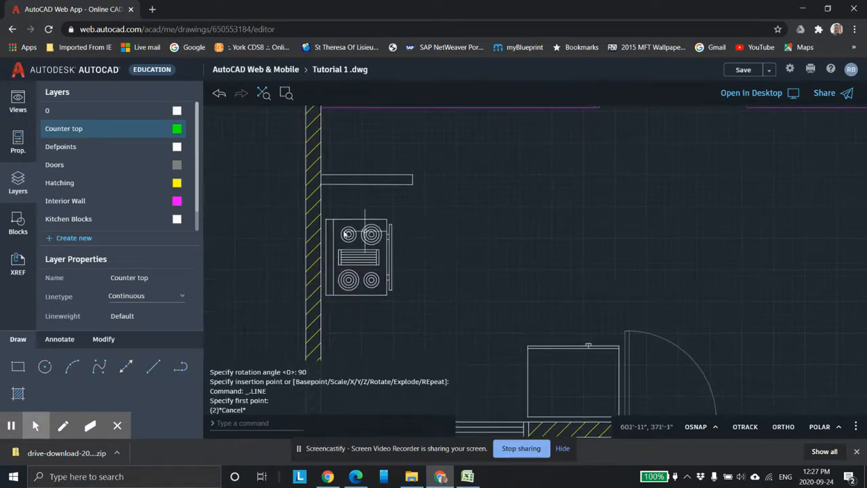
click(153, 367)
scroll(346, 250, up, 2)
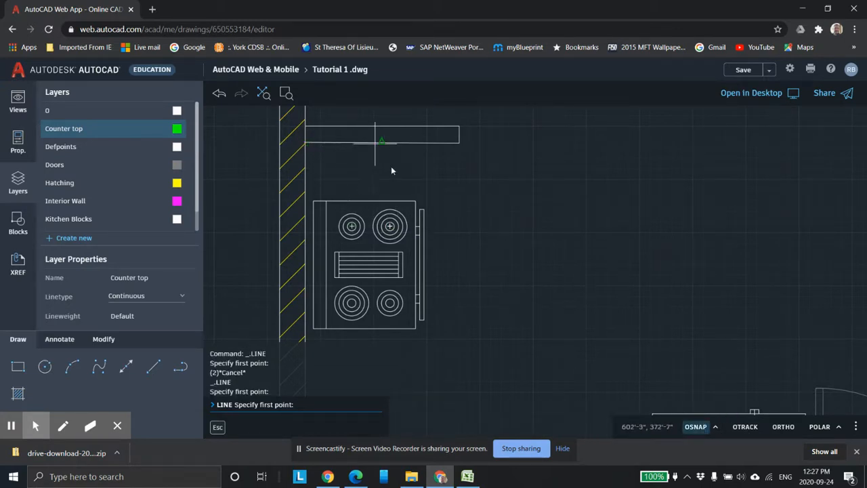
click(715, 427)
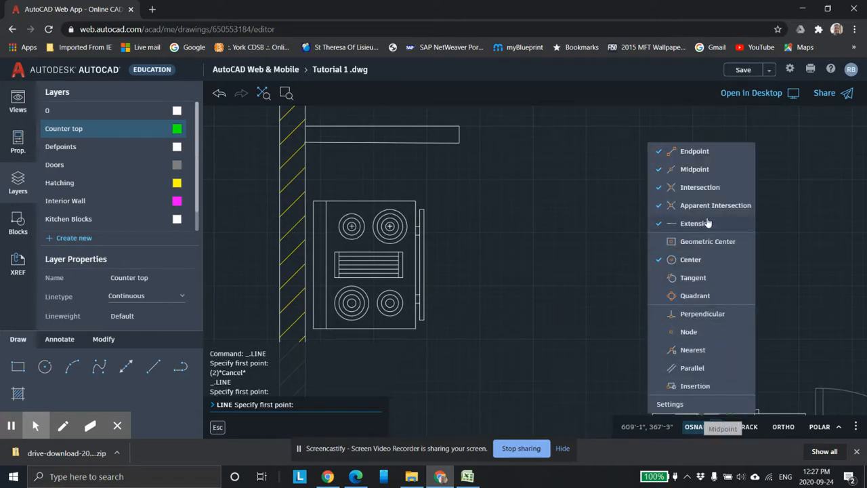
click(571, 182)
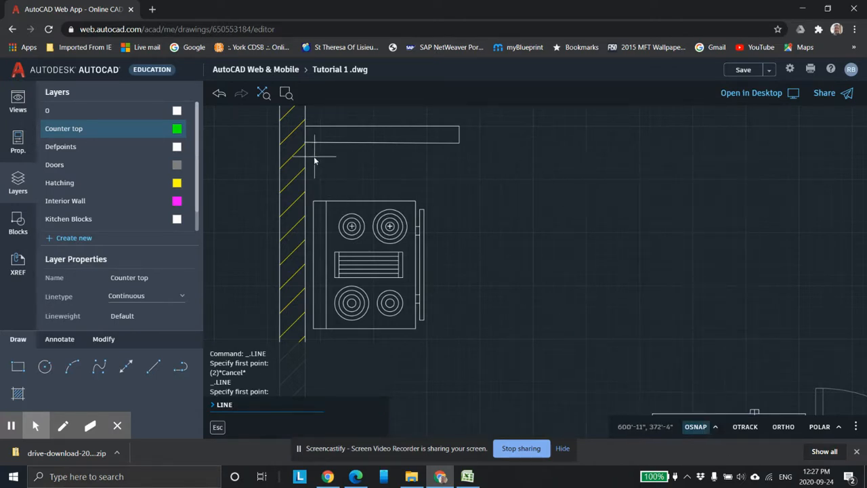
scroll(352, 147, up, 3)
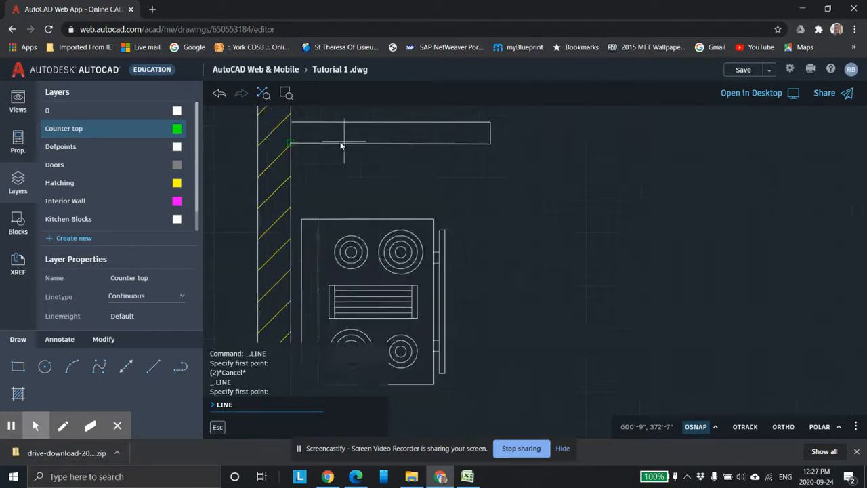
scroll(370, 186, up, 2)
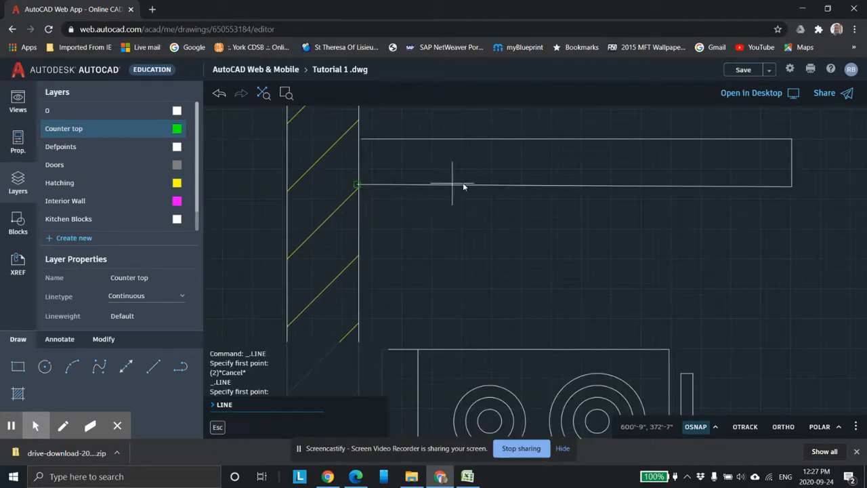
scroll(407, 196, down, 3)
scroll(366, 211, up, 1)
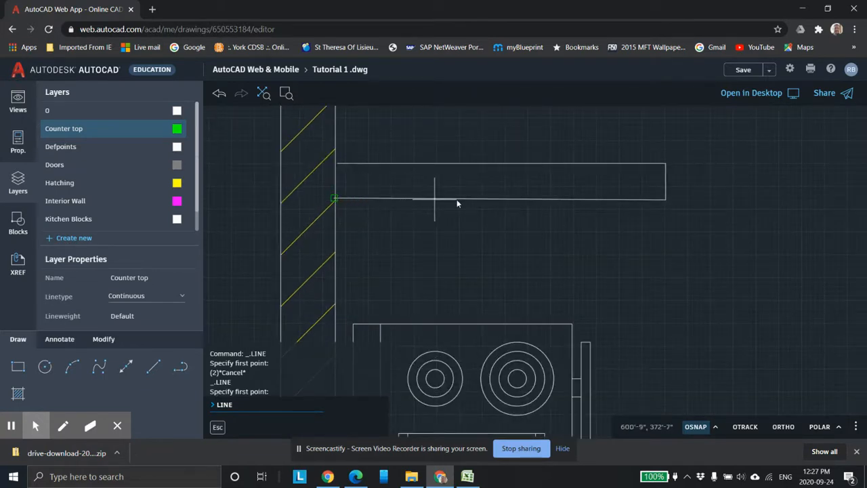
scroll(369, 221, down, 1)
scroll(377, 219, up, 1)
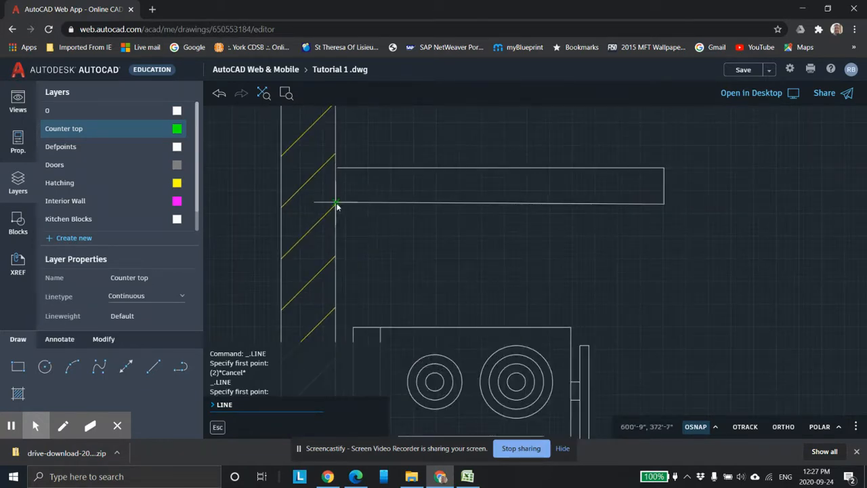
scroll(371, 220, up, 2)
key(Escape)
key(Escape)
key(Escape)
key(Escape)
Step: Try to trim the outline's edge near the left wall
scroll(377, 217, up, 1)
scroll(378, 218, up, 2)
middle_drag(378, 219, 459, 283)
scroll(446, 258, up, 3)
middle_drag(442, 248, 444, 304)
click(113, 344)
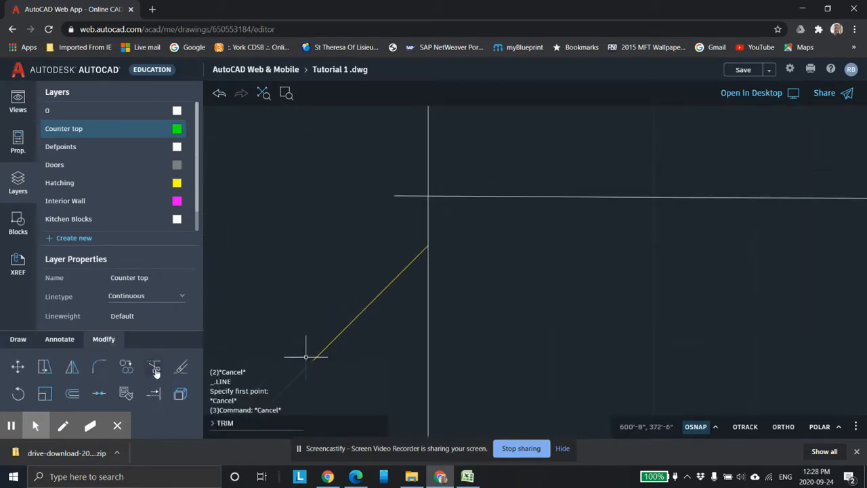
click(154, 368)
click(412, 198)
scroll(470, 234, down, 6)
middle_drag(558, 268, 395, 227)
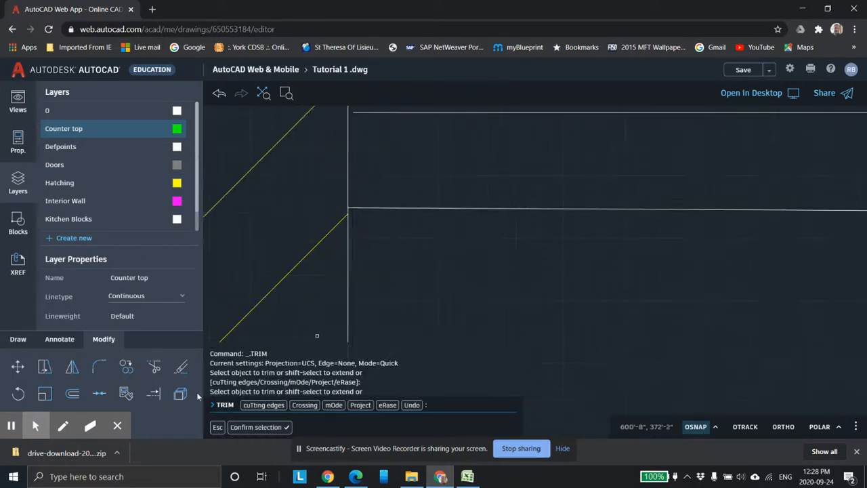
Step: Draw a 2'0" line along the outline's lower edge from the wall and end the command
click(24, 341)
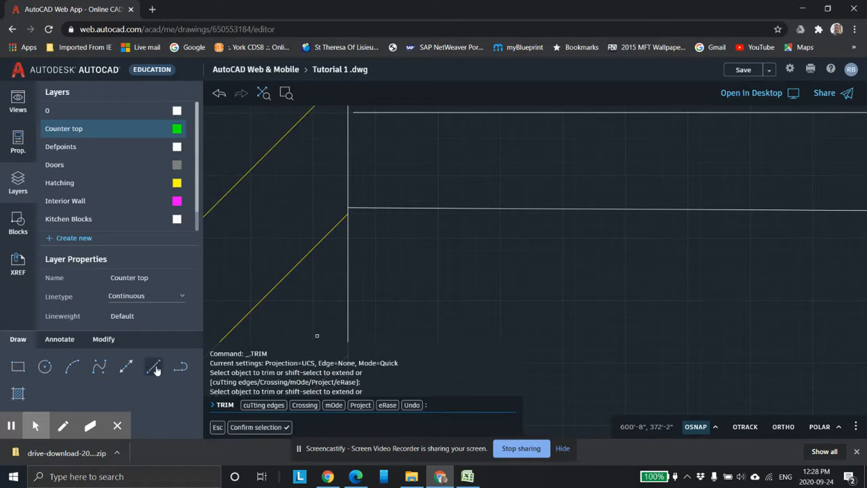
click(153, 366)
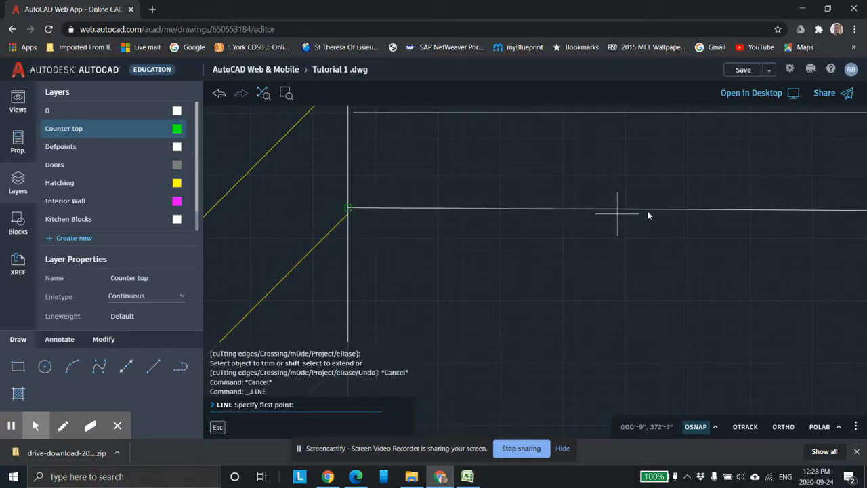
click(613, 211)
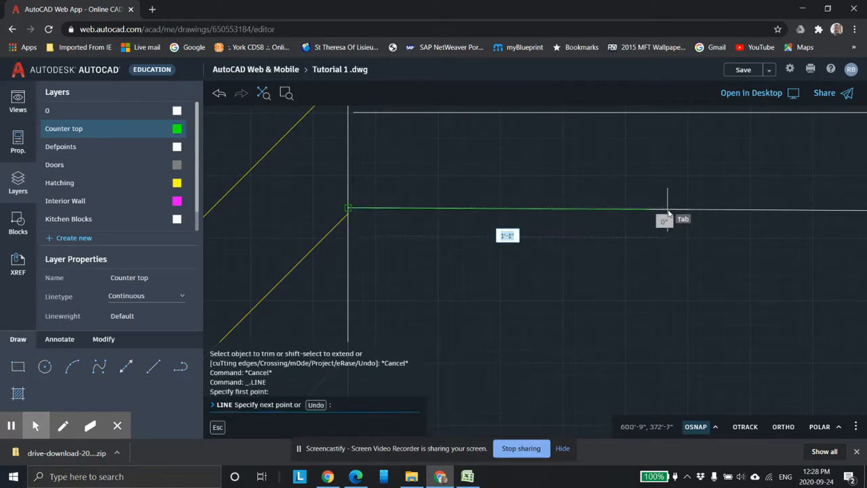
middle_drag(662, 236, 617, 202)
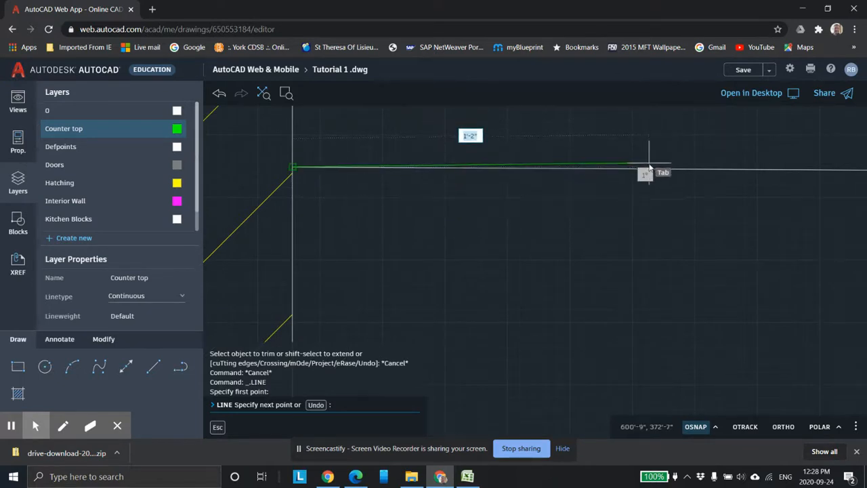
text(2)
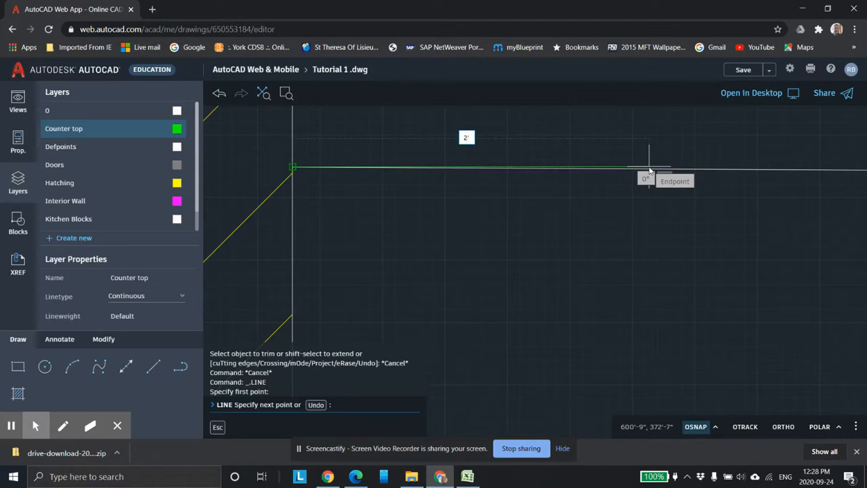
text('0)
key(Return)
scroll(677, 258, down, 2)
scroll(692, 291, down, 2)
middle_drag(727, 323, 570, 262)
scroll(595, 239, up, 4)
middle_drag(582, 135, 619, 285)
scroll(595, 252, up, 2)
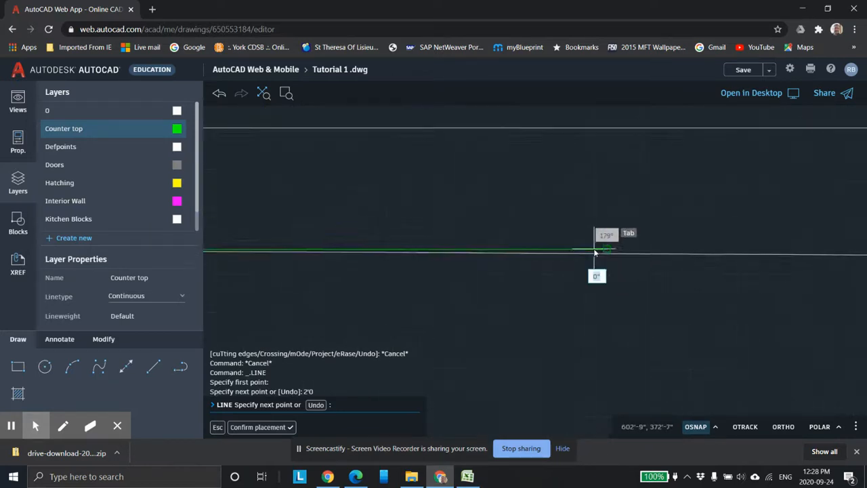
key(Escape)
key(Escape)
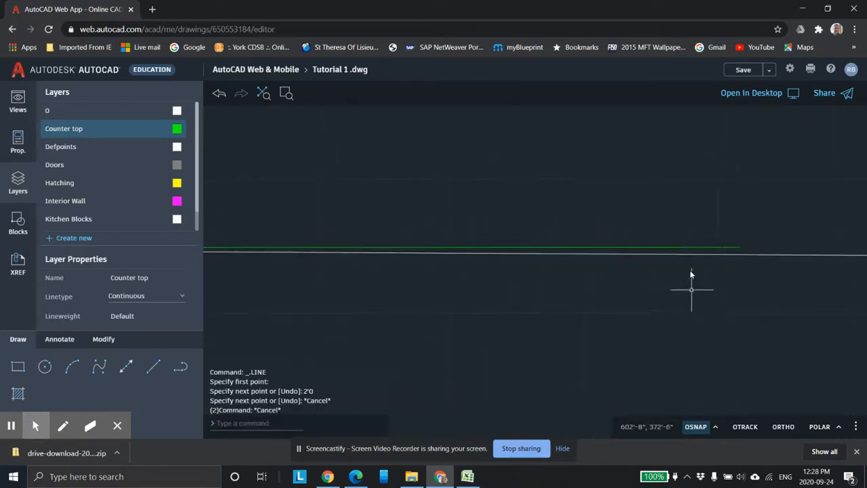
Step: Erase the newly drawn 2'0" line
click(686, 248)
key(Delete)
scroll(583, 286, down, 5)
scroll(522, 275, up, 2)
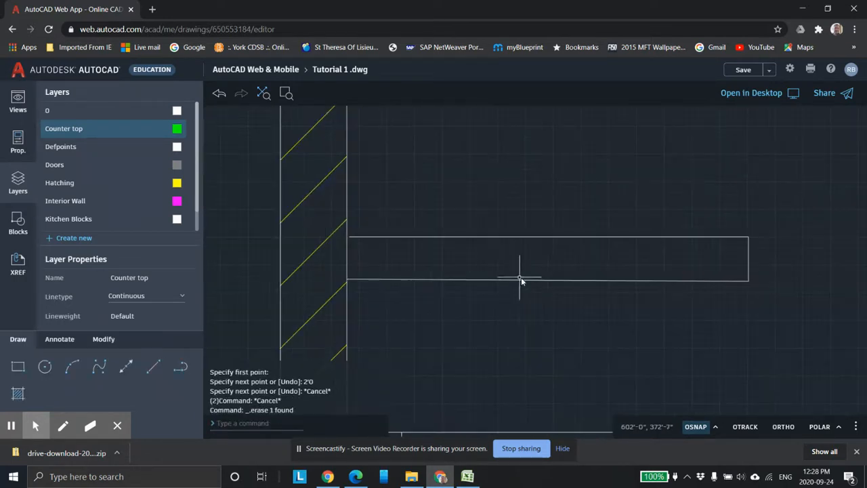
Step: Erase the outline's lower edge and its right-hand vertical edge
click(614, 278)
text(7)
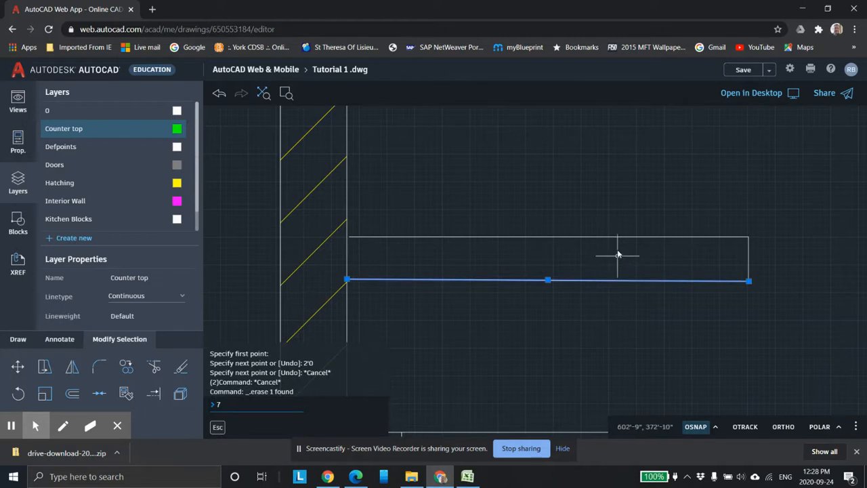
key(Escape)
click(643, 280)
key(Delete)
click(748, 260)
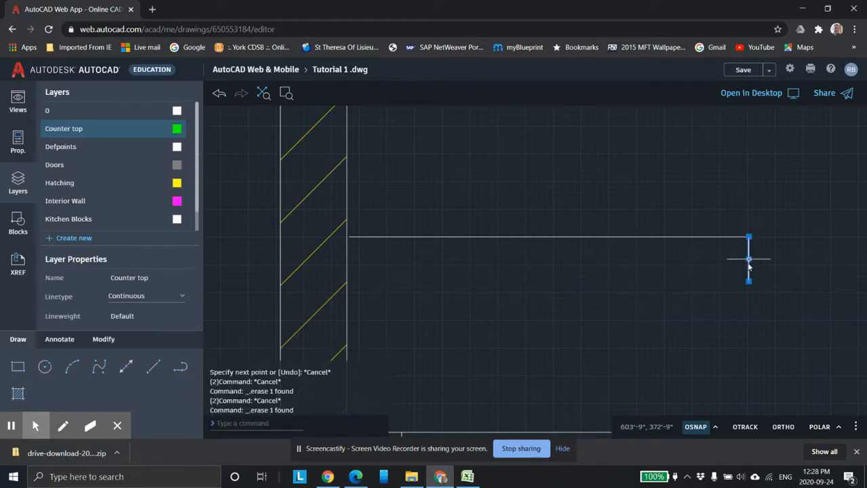
key(Delete)
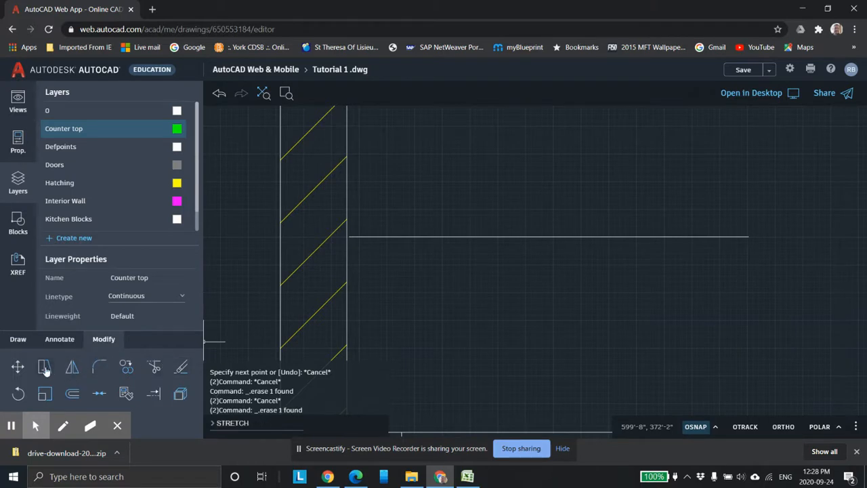
Step: Make Kitchen Blocks the current layer and draw a 4" line at 90 degrees down from the outline's top-right corner
click(19, 339)
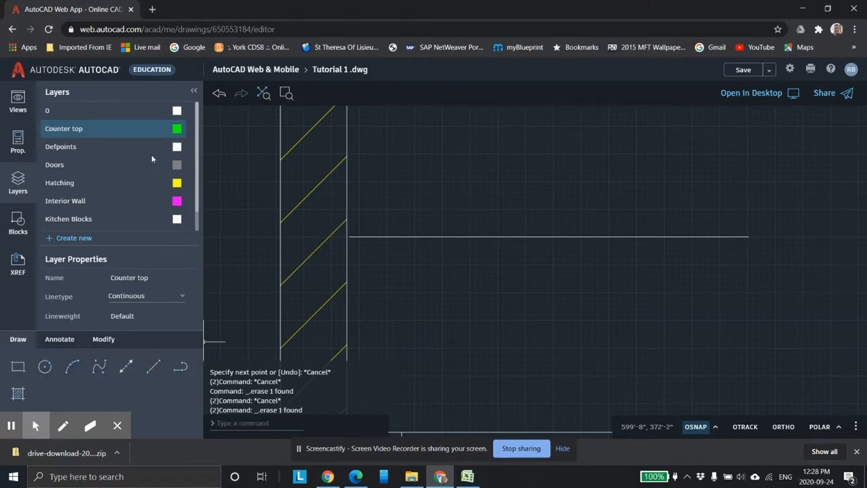
click(146, 219)
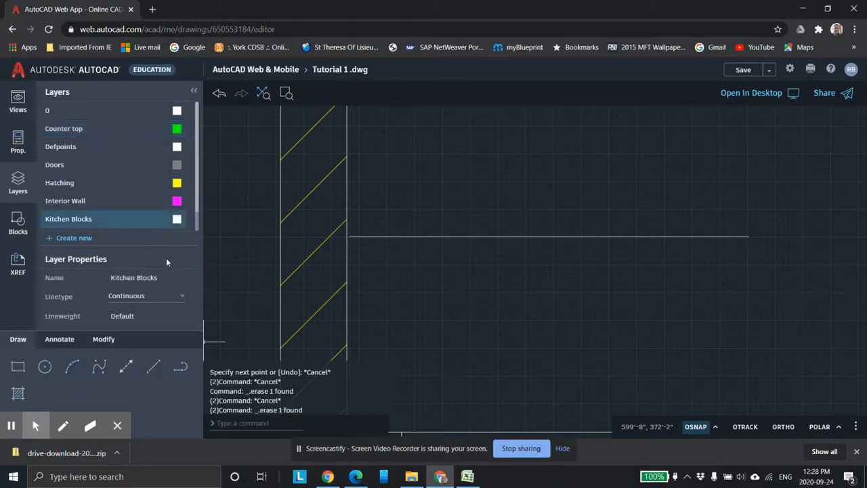
click(151, 370)
click(749, 238)
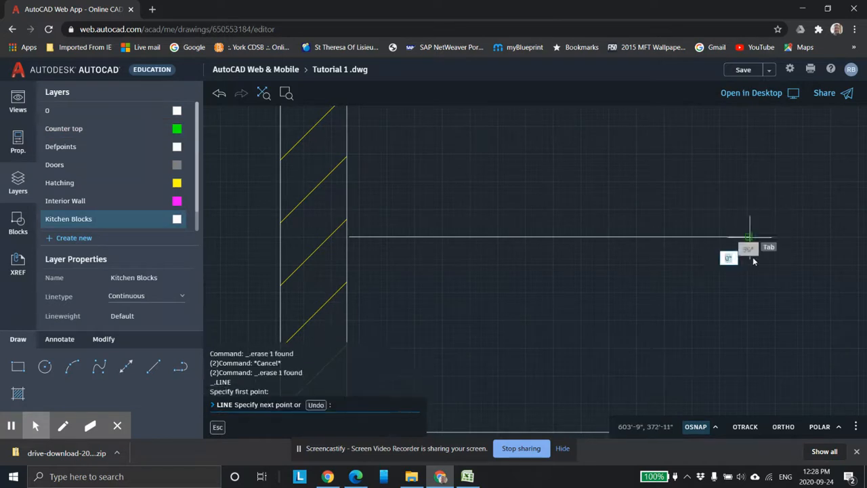
text(4)
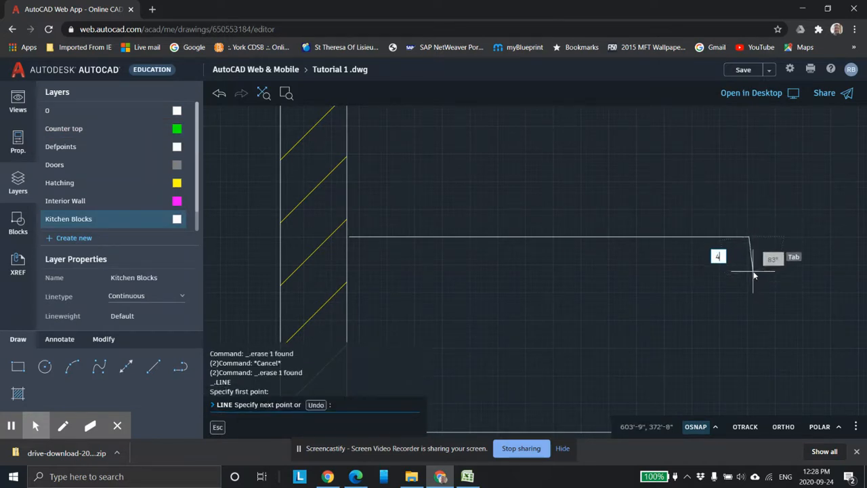
key(Tab)
text(90)
click(751, 280)
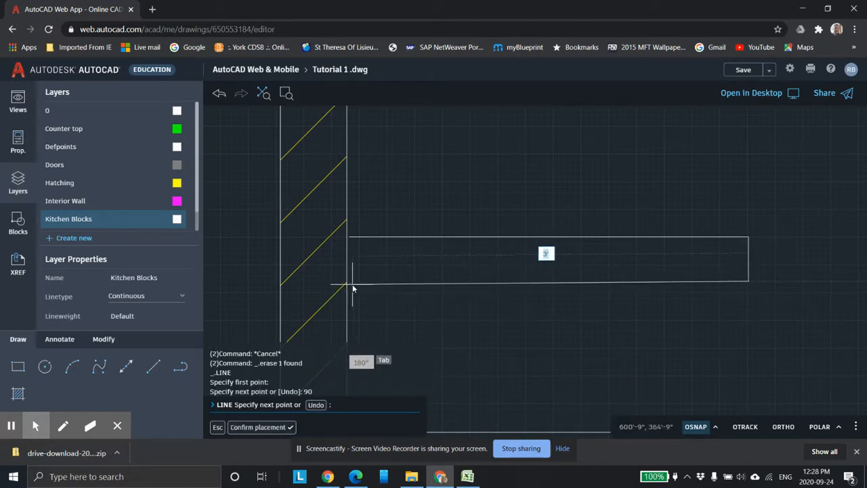
Step: Continue the line 3' back toward the left wall and end the command
scroll(358, 286, up, 1)
scroll(358, 286, up, 1)
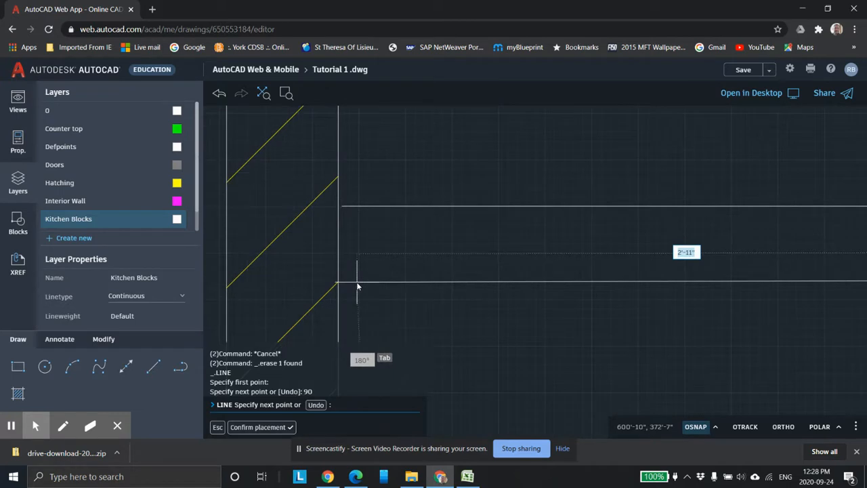
middle_drag(356, 281, 308, 275)
scroll(432, 282, down, 1)
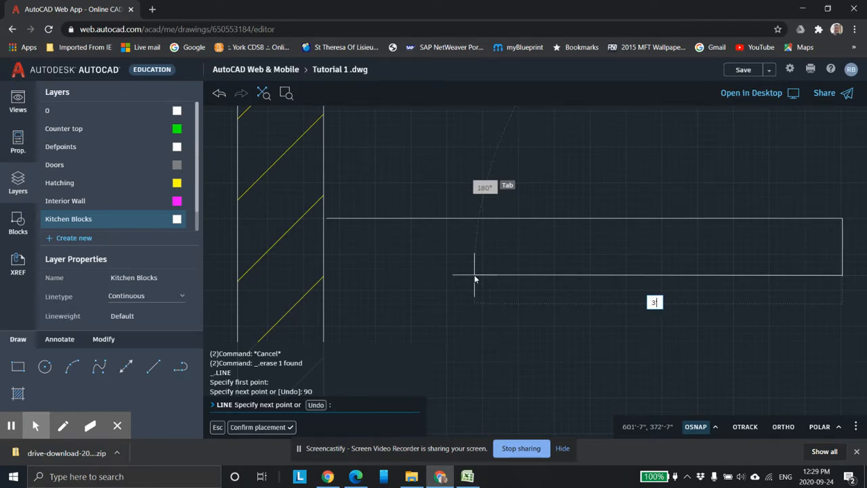
key(Return)
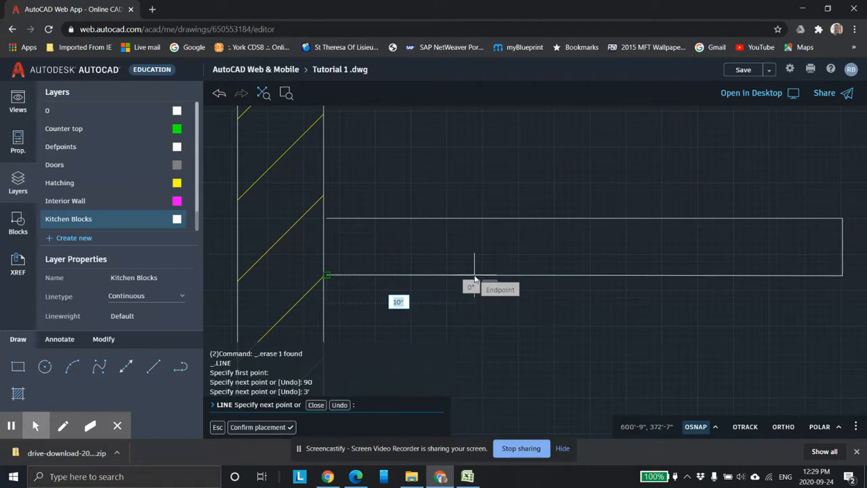
key(Escape)
Step: Make Counter top the current layer and try starting a line 3' along the outline's lower edge
scroll(559, 391, down, 3)
middle_drag(519, 329, 458, 240)
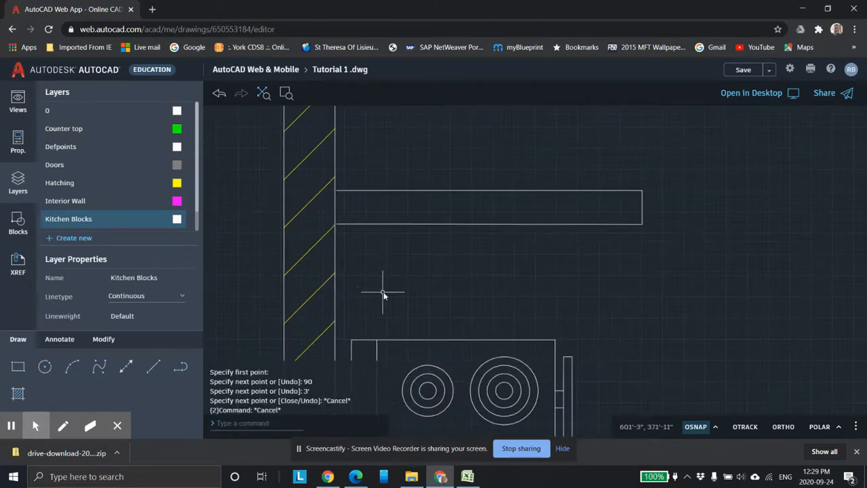
click(113, 130)
click(160, 364)
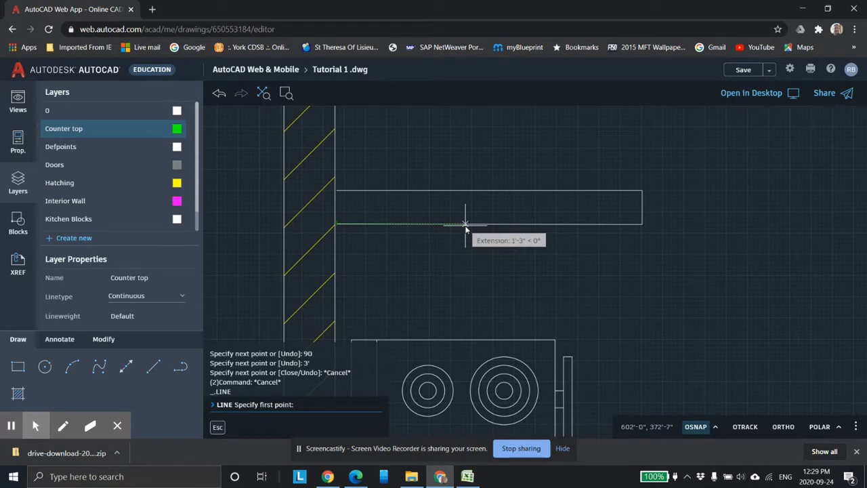
text(3')
key(Return)
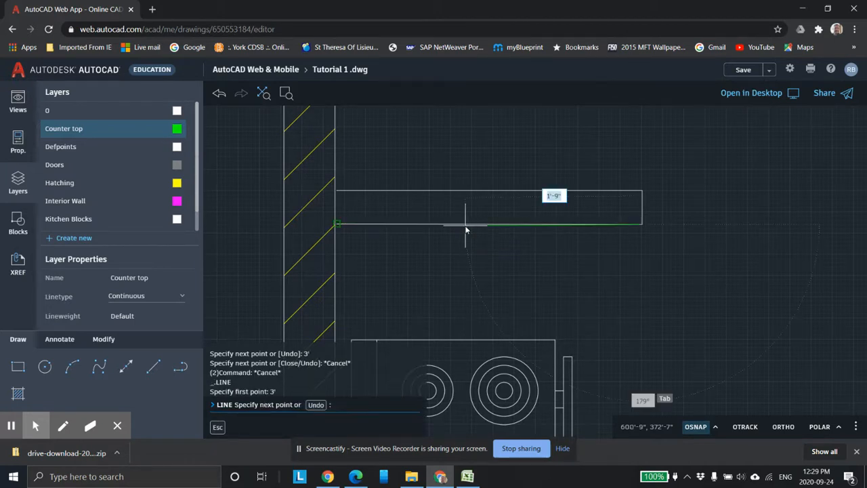
key(Escape)
key(Escape)
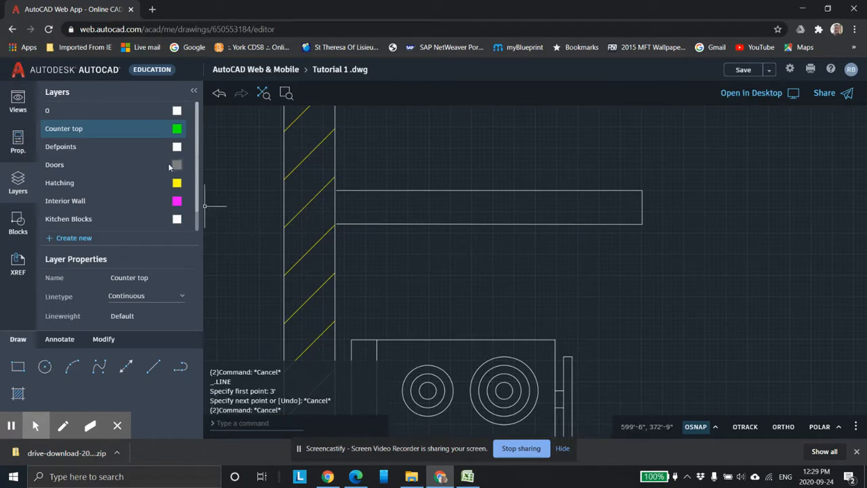
text(line)
key(Return)
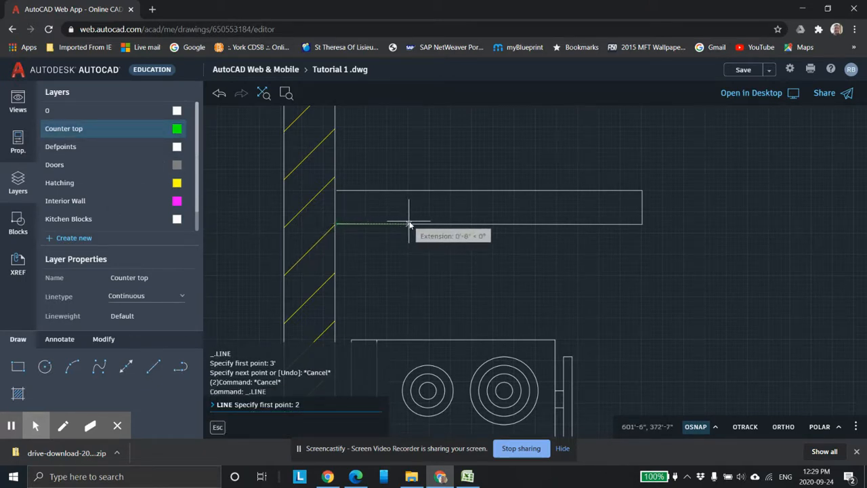
text(2')
key(Return)
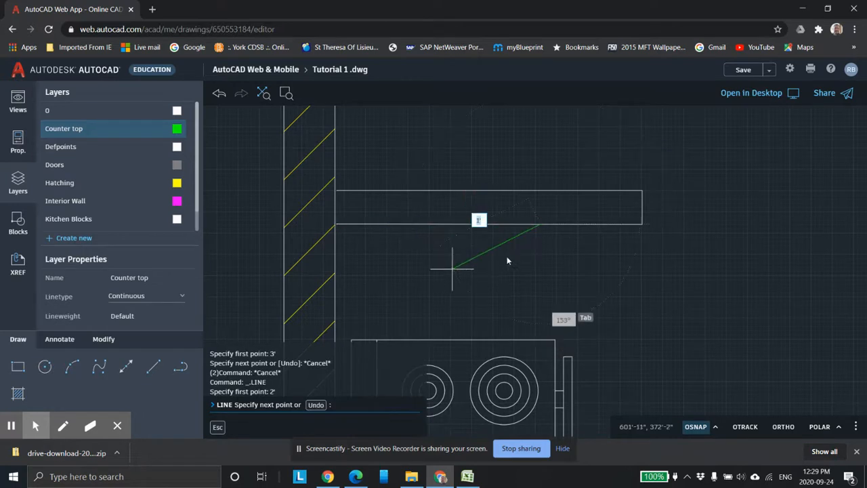
middle_drag(544, 308, 526, 236)
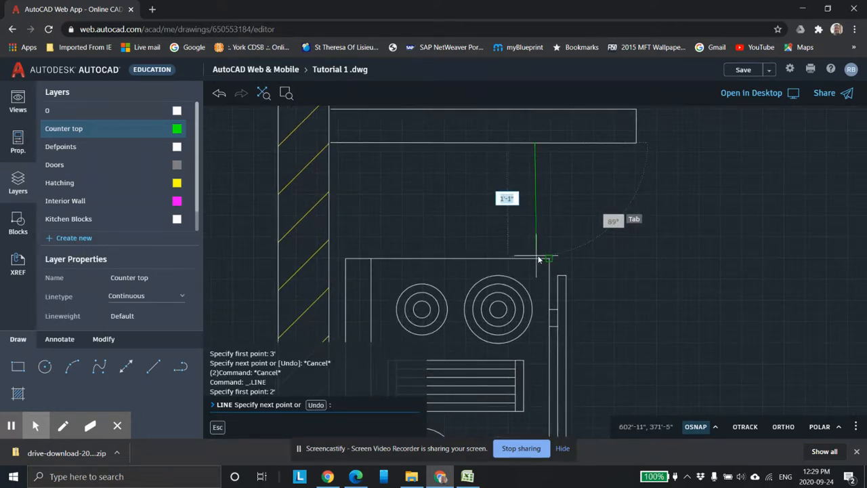
scroll(539, 259, down, 4)
middle_drag(546, 253, 532, 240)
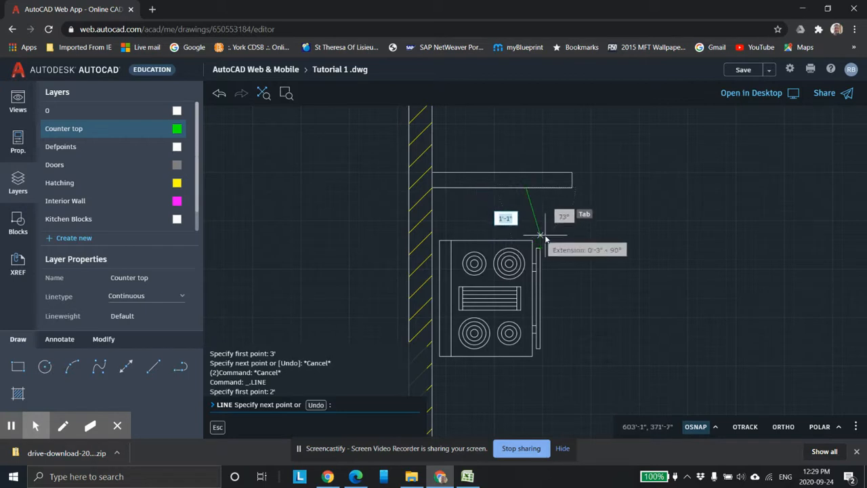
key(Escape)
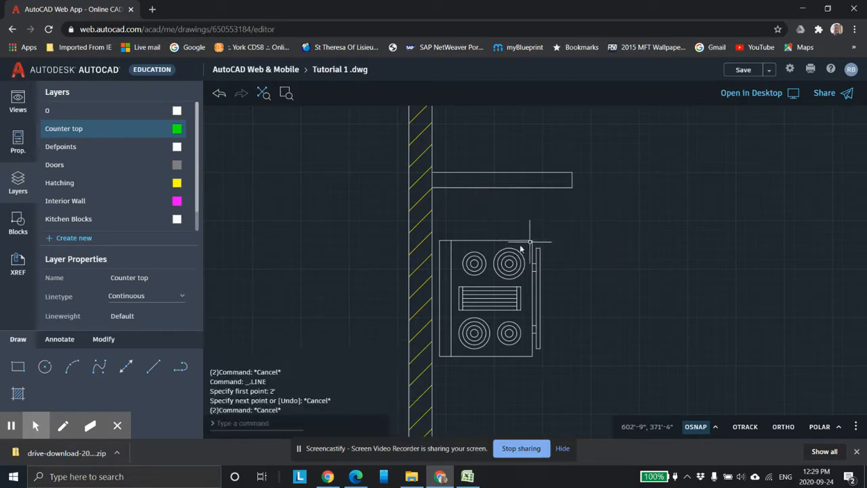
Step: Draw a 1' line down from the outline's corner and erase it
click(153, 366)
scroll(534, 251, up, 5)
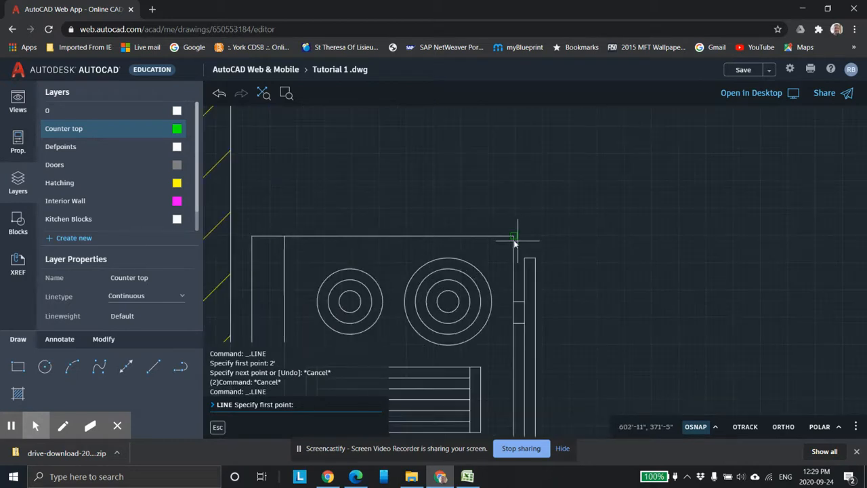
click(514, 238)
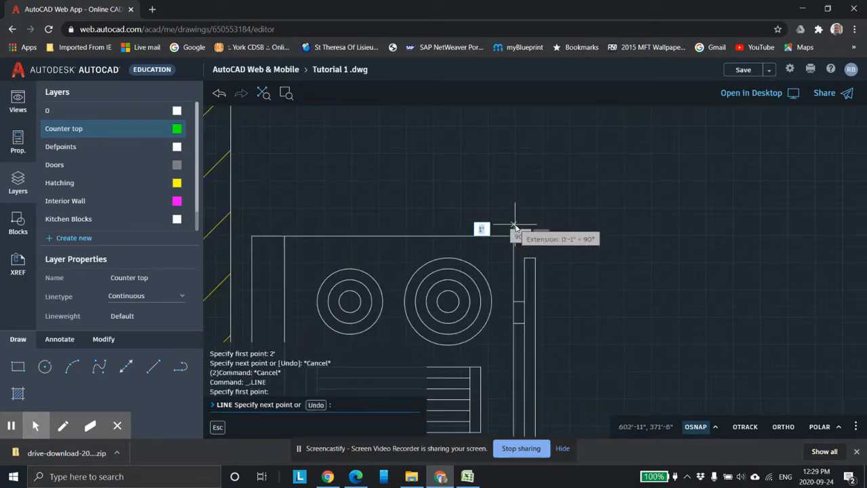
text(1')
key(Return)
scroll(566, 278, down, 5)
key(Escape)
click(542, 223)
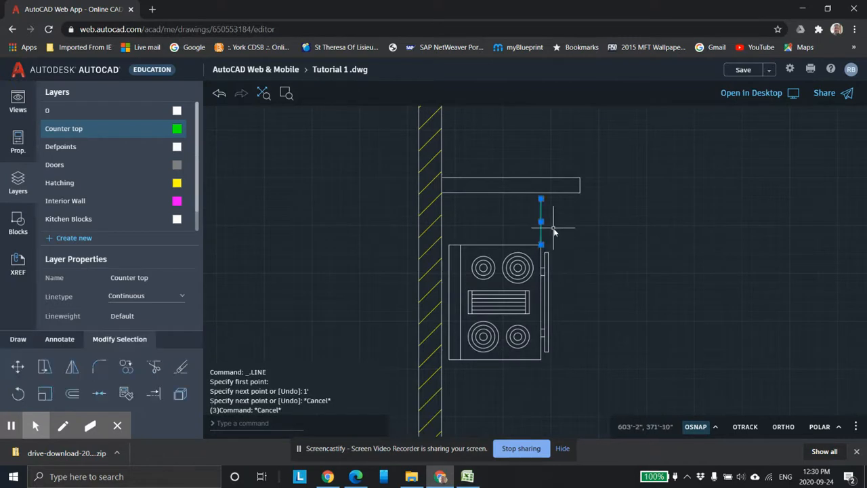
key(Delete)
Step: Draw a 2' counter-top line at 180 degrees starting 1" above the stove's top-right corner
click(153, 366)
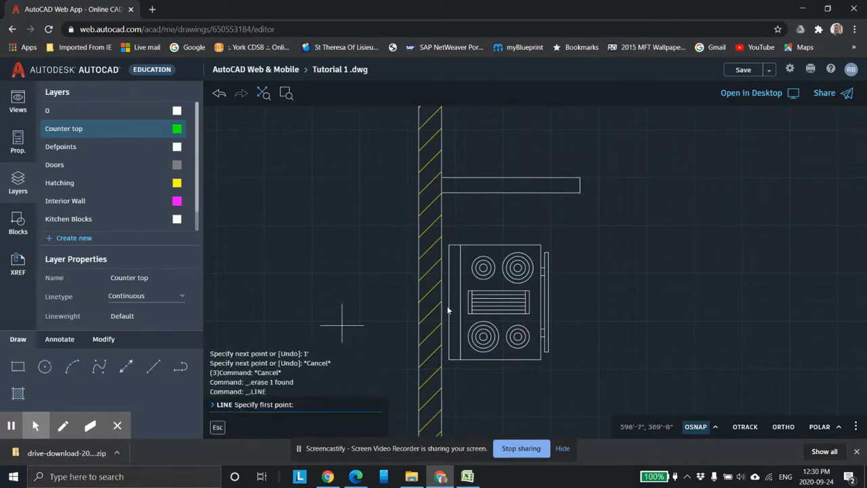
scroll(573, 257, up, 3)
scroll(522, 245, up, 2)
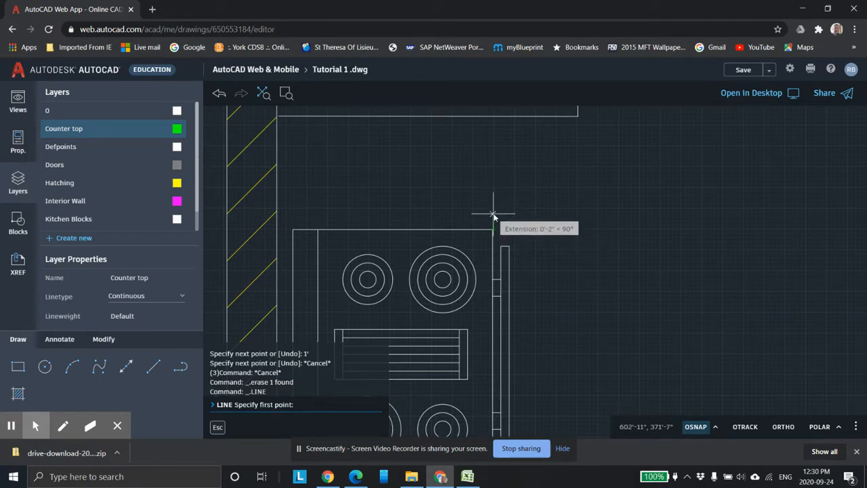
key(Return)
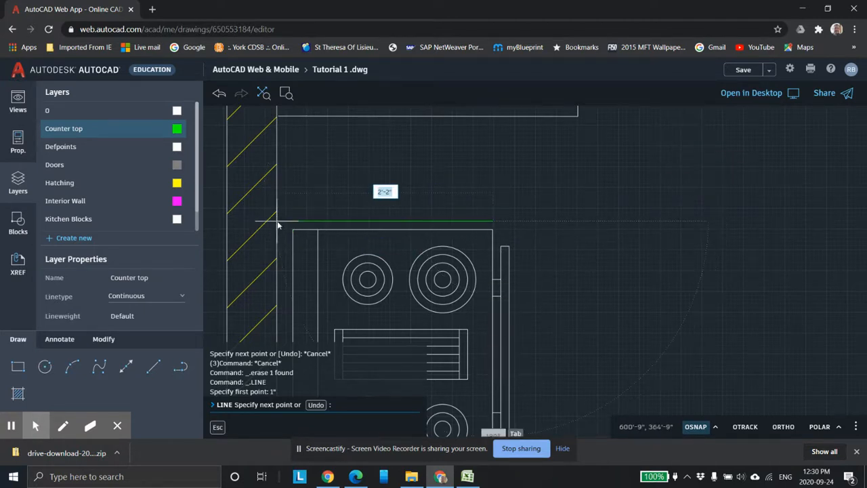
text(2)
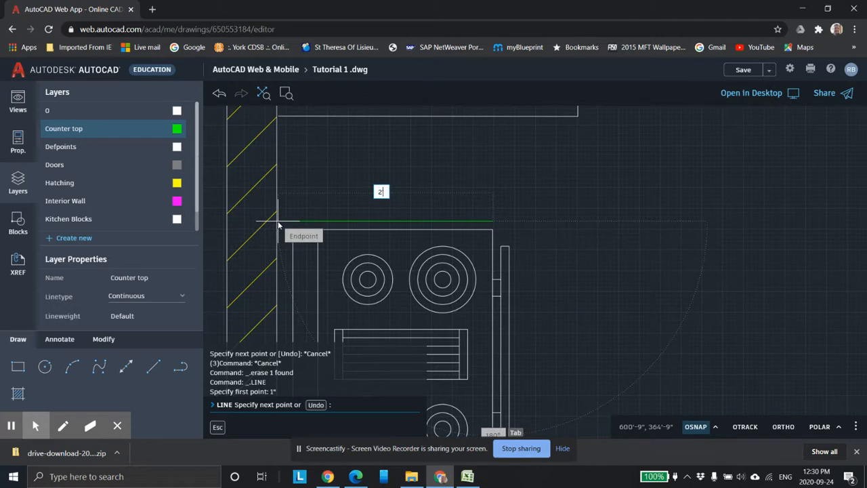
text(')
key(Tab)
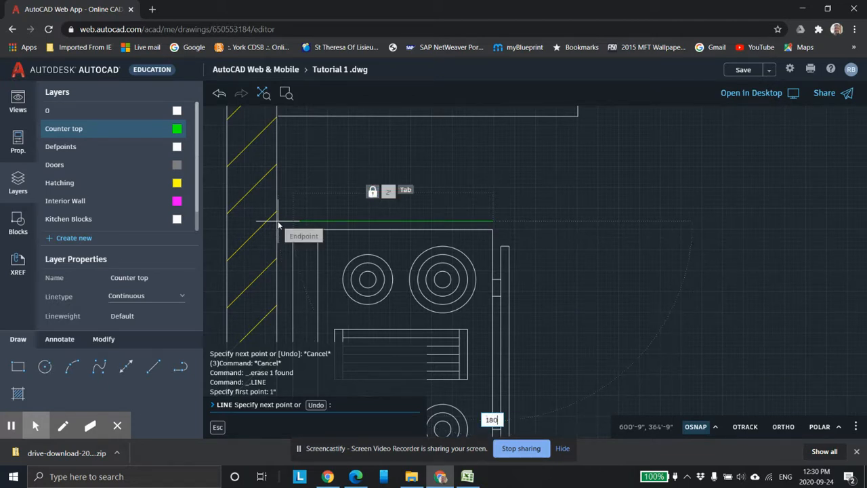
key(Return)
key(Escape)
key(Escape)
key(Escape)
Step: Extend the upper counter-top line left to the wall
scroll(245, 243, down, 3)
scroll(311, 213, up, 2)
middle_drag(304, 232, 431, 206)
scroll(422, 220, up, 2)
scroll(270, 323, up, 2)
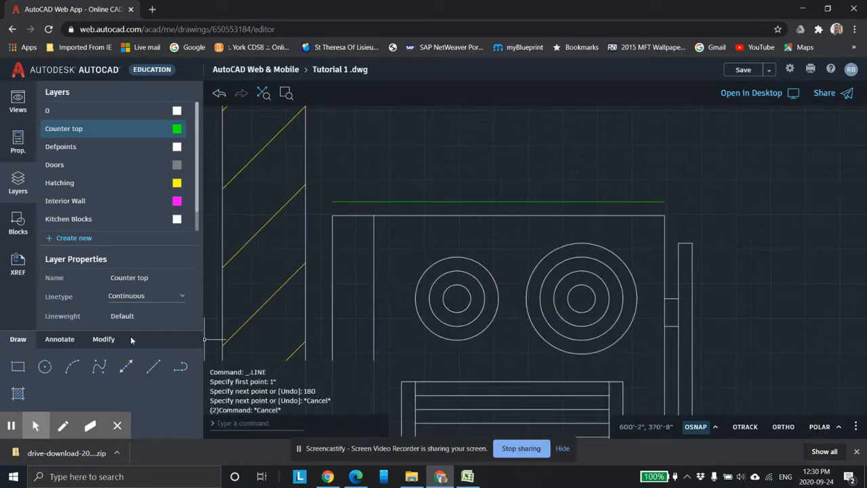
click(103, 340)
click(153, 392)
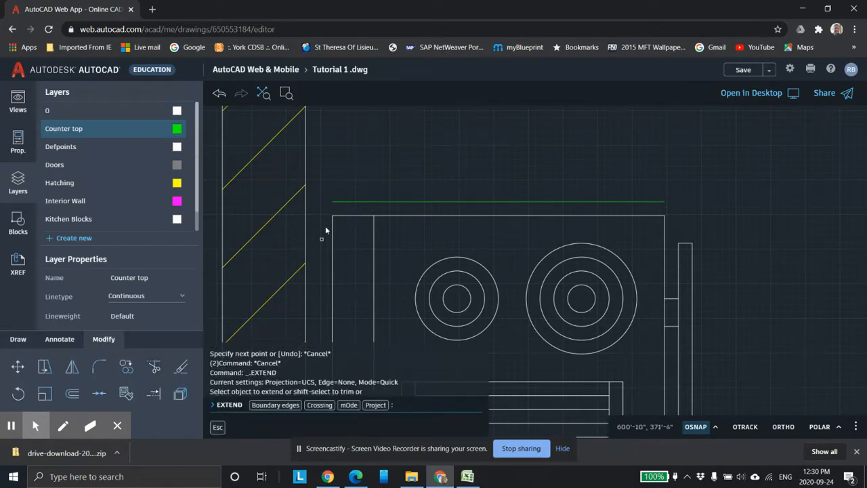
click(343, 202)
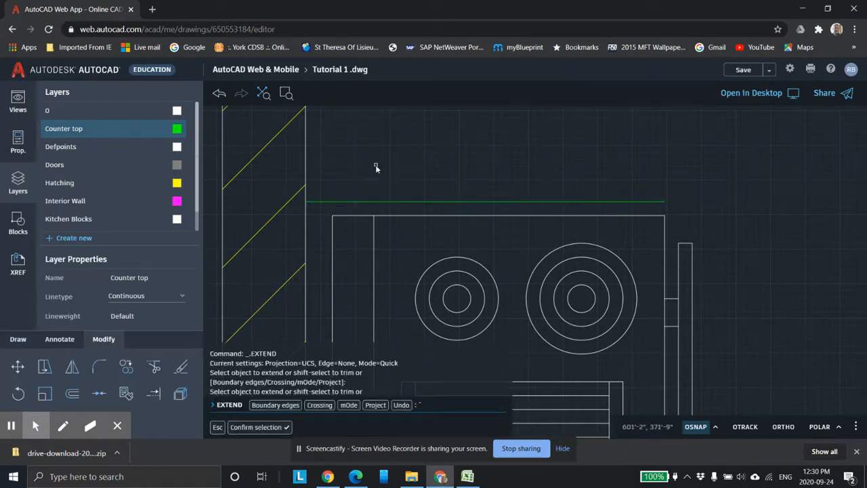
Step: Try to extend the upper counter-top line's right end
scroll(422, 168, down, 4)
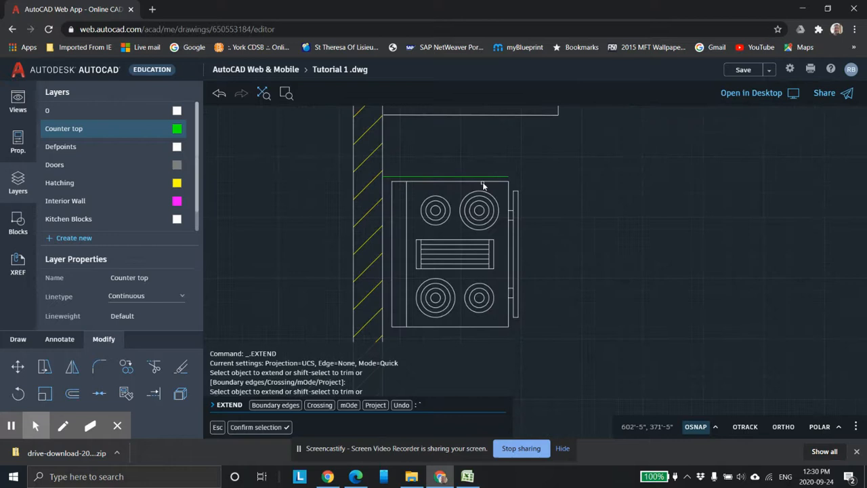
click(482, 180)
click(474, 249)
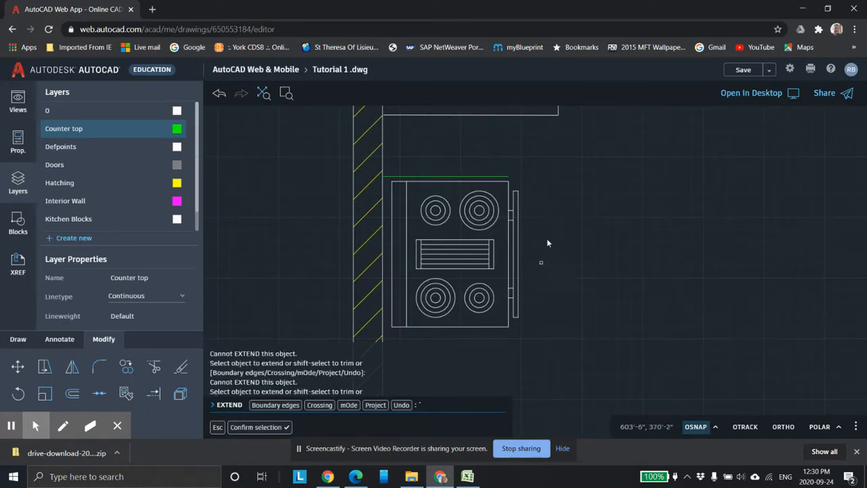
key(Escape)
key(Escape)
key(Escape)
Step: Draw a line from 1" below the stove's bottom-right corner toward the wall and erase it
scroll(492, 361, down, 3)
scroll(503, 340, up, 3)
middle_drag(562, 341, 543, 226)
click(19, 339)
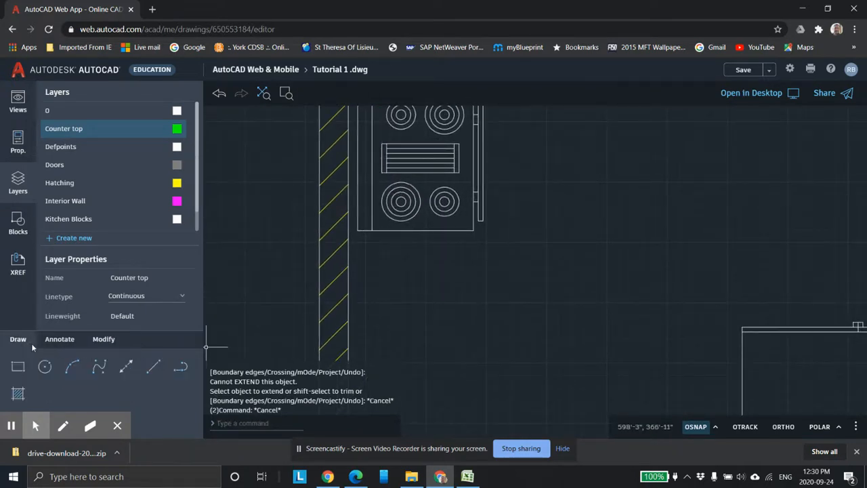
click(152, 370)
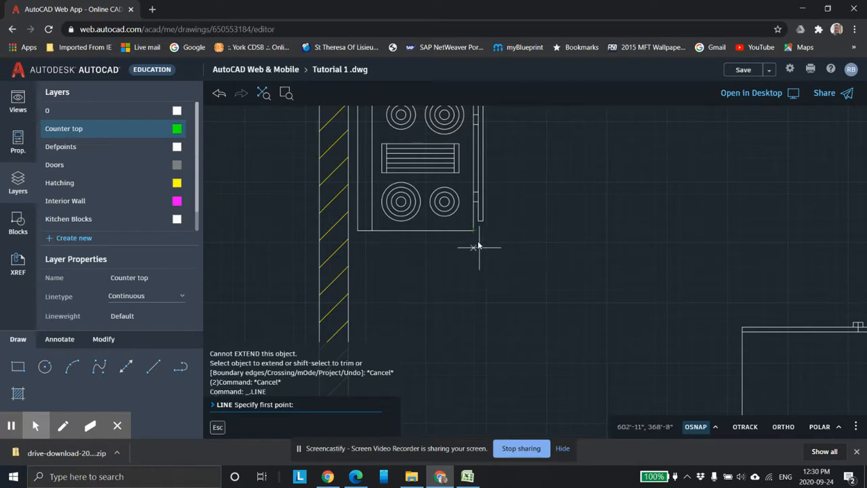
scroll(475, 244, up, 1)
scroll(469, 246, up, 2)
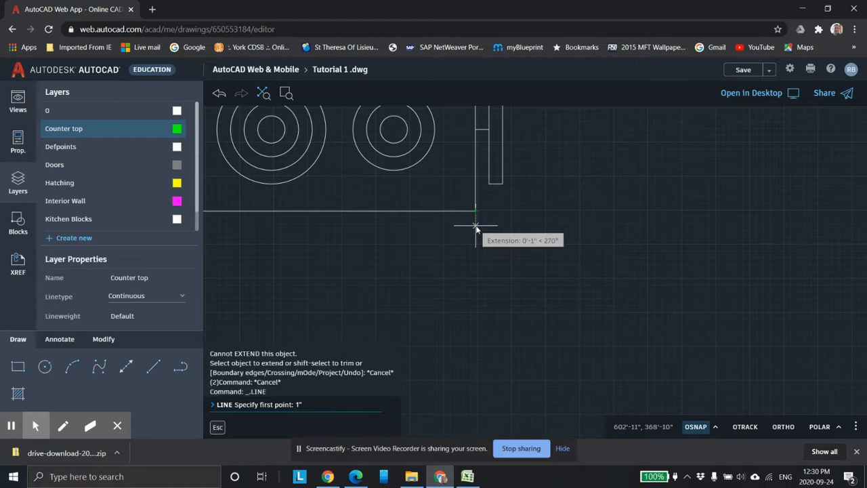
click(477, 229)
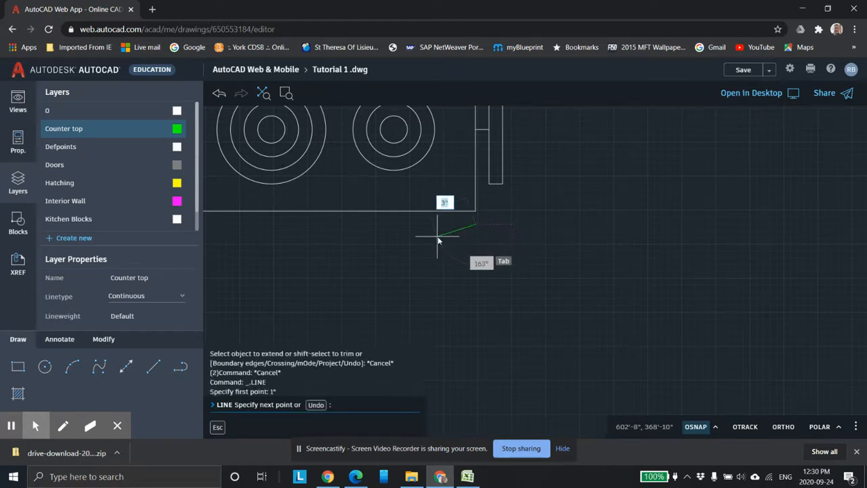
mouse_move(302, 238)
middle_down()
mouse_move(445, 224)
mouse_move(564, 241)
middle_up()
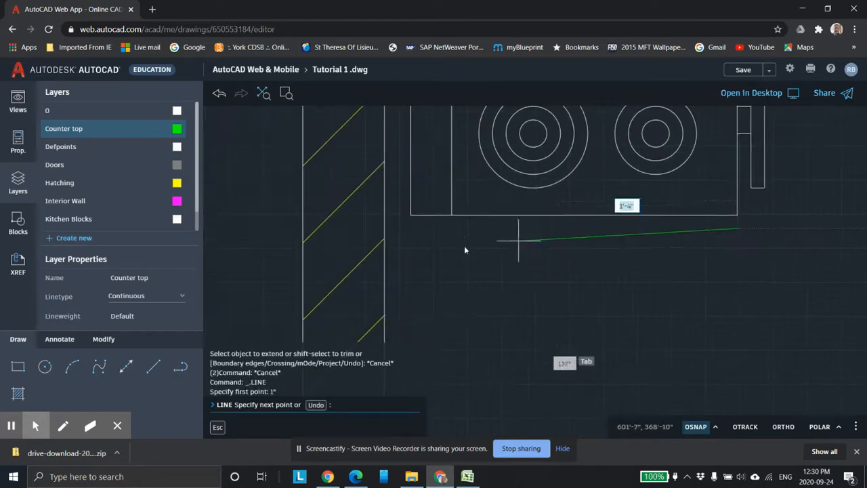
click(384, 230)
key(Escape)
key(Escape)
key(Escape)
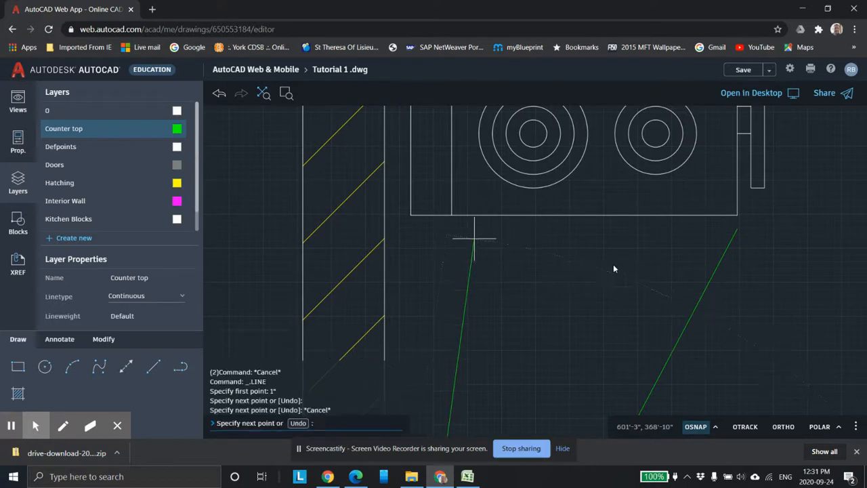
scroll(681, 285, down, 5)
click(652, 306)
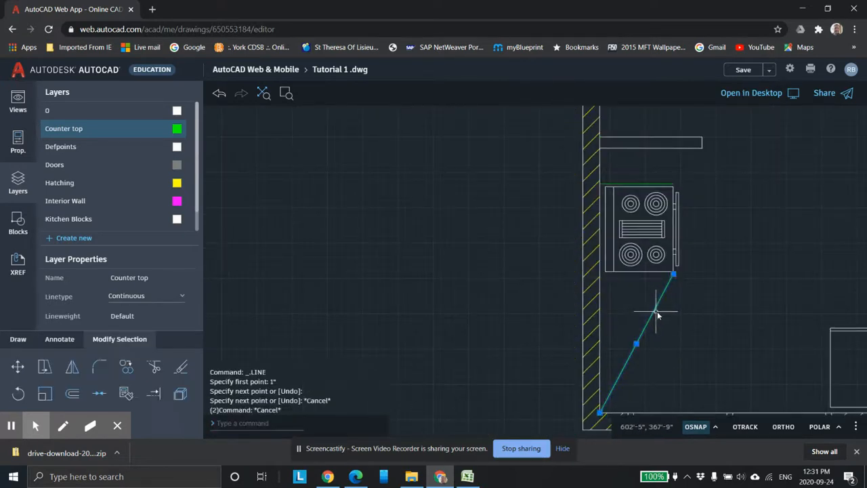
key(Delete)
Step: Draw a 2' counter-top line at 180 degrees starting 1" below the stove's bottom-right corner
scroll(654, 318, up, 3)
middle_drag(581, 311, 397, 326)
scroll(274, 347, down, 1)
click(155, 367)
scroll(419, 283, up, 1)
mouse_move(514, 281)
middle_down()
mouse_move(637, 279)
mouse_move(677, 313)
middle_up()
scroll(535, 289, up, 1)
scroll(496, 286, up, 3)
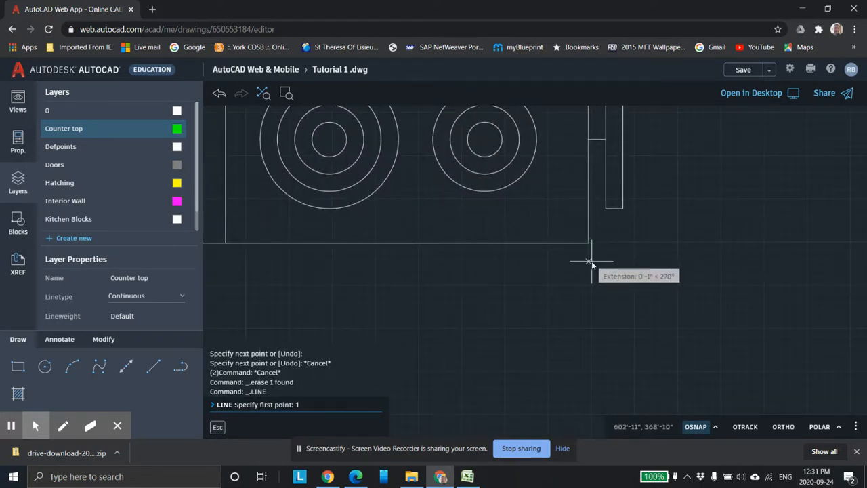
key(Return)
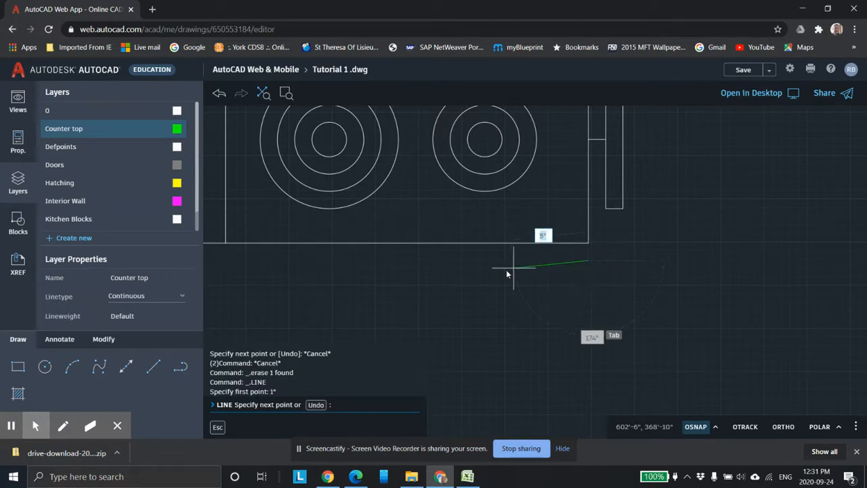
middle_drag(453, 252, 720, 281)
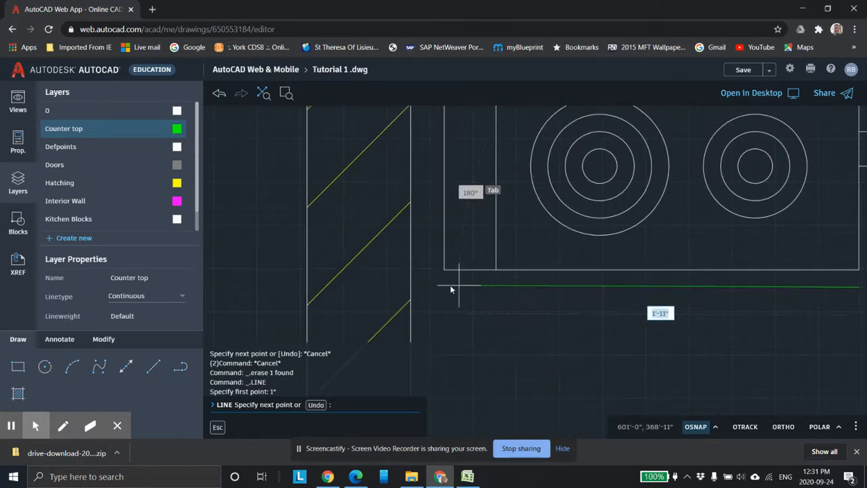
click(716, 428)
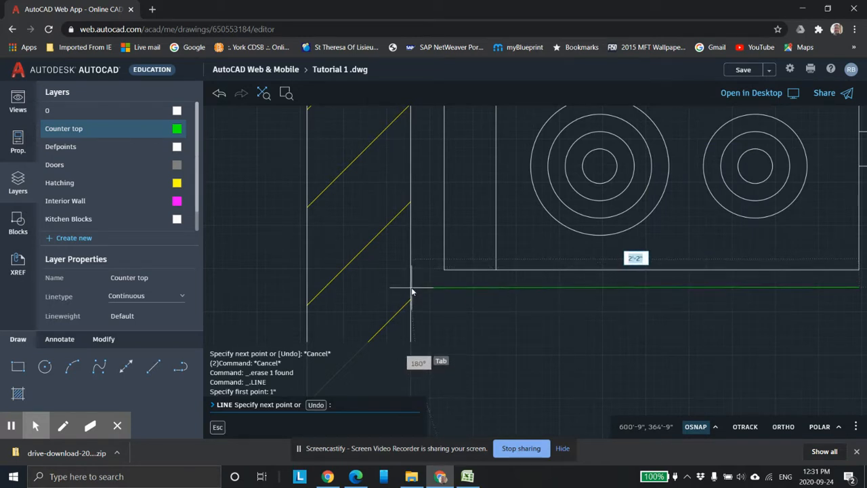
text(2)
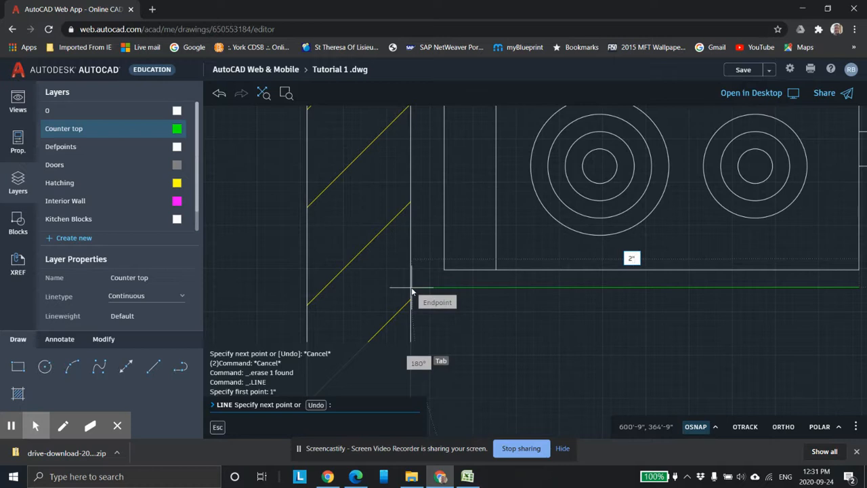
key(Tab)
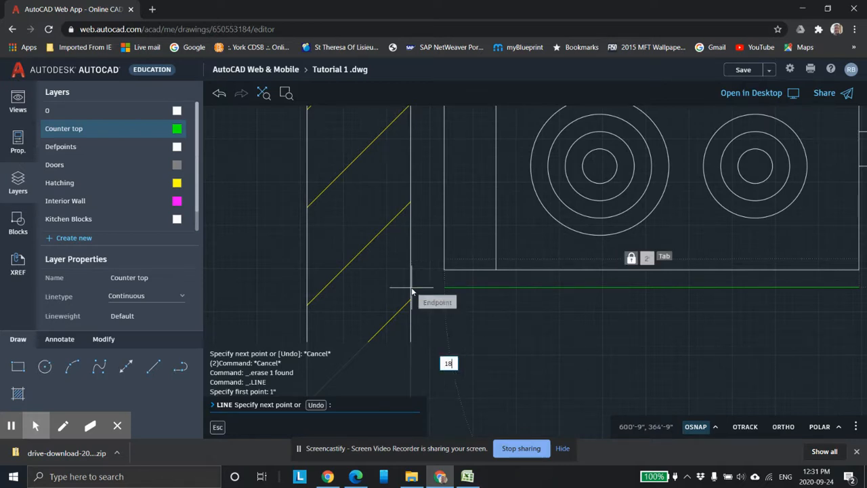
key(Return)
key(Escape)
key(Escape)
Step: Extend the lower counter-top line left to the wall
scroll(450, 332, up, 1)
scroll(501, 316, down, 3)
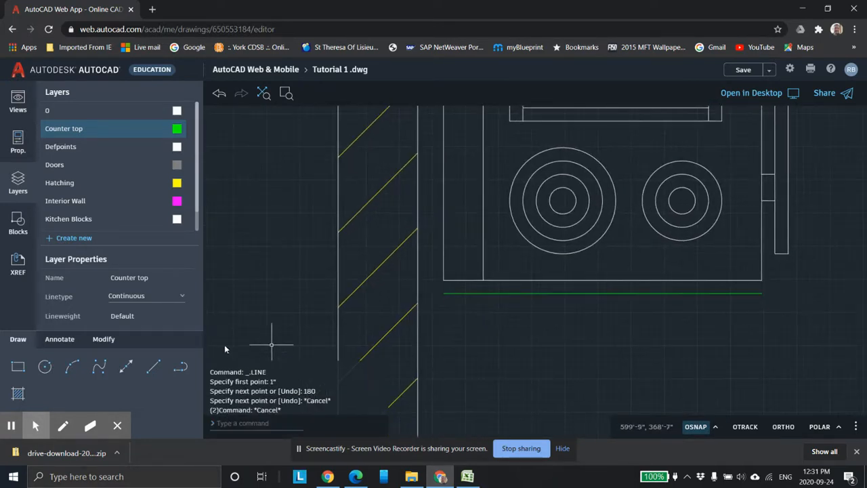
click(103, 339)
click(154, 393)
click(434, 294)
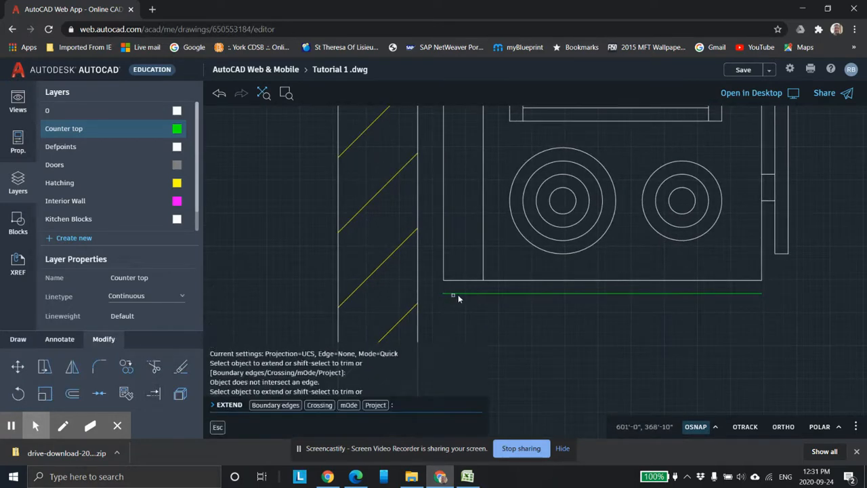
click(440, 295)
scroll(458, 313, down, 3)
key(Escape)
key(Escape)
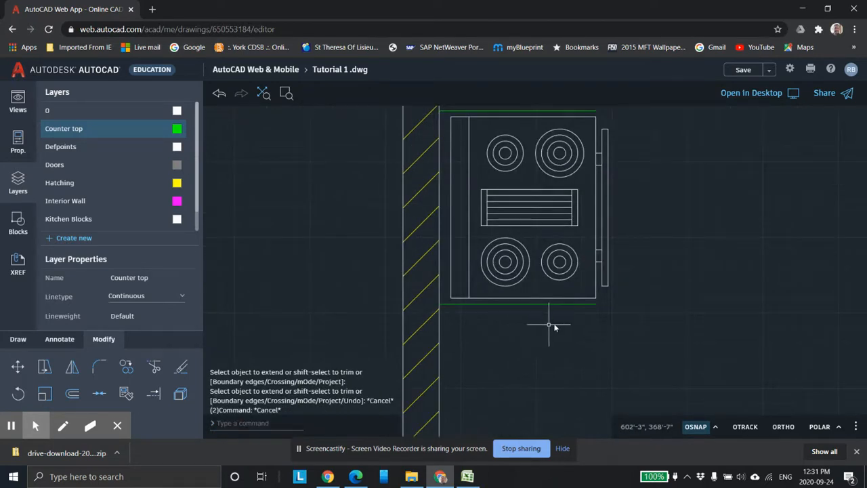
scroll(549, 327, down, 1)
mouse_move(644, 270)
middle_down()
mouse_move(601, 287)
mouse_move(527, 150)
middle_up()
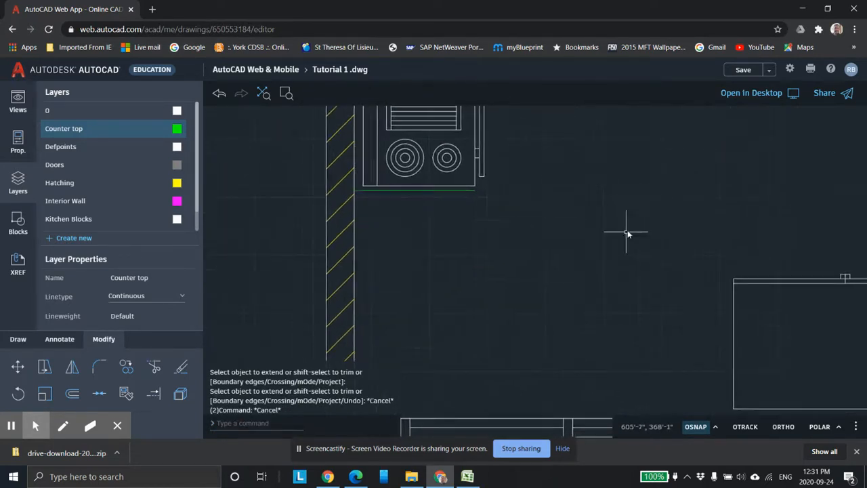
Step: Draw a 1" line at 180 degrees from the fridge's top-left corner plus a segment to the wall, then erase that segment
middle_drag(628, 231, 566, 181)
middle_drag(647, 252, 576, 237)
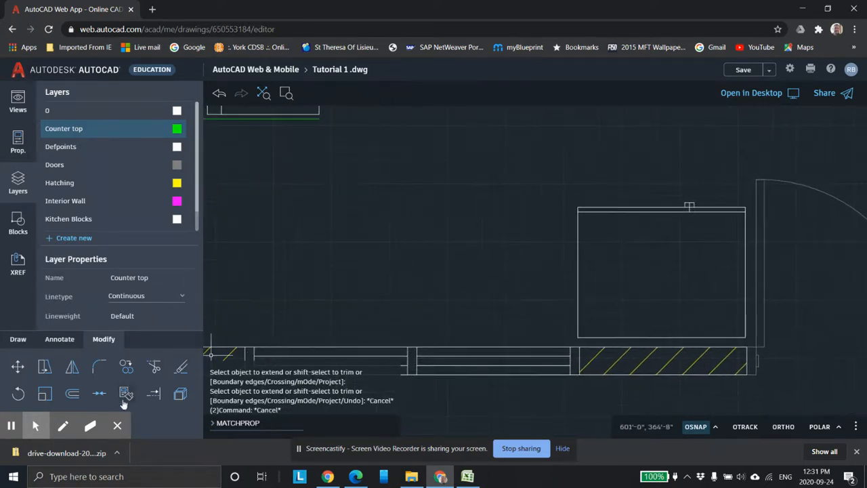
click(19, 339)
click(73, 367)
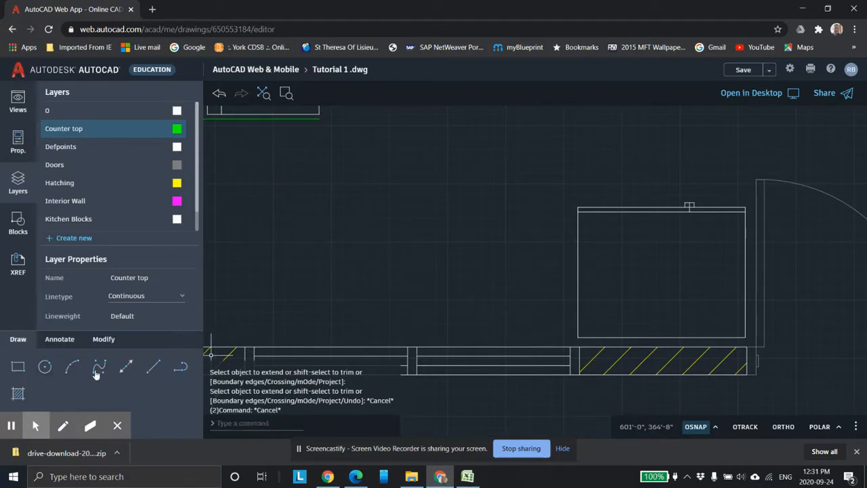
click(152, 369)
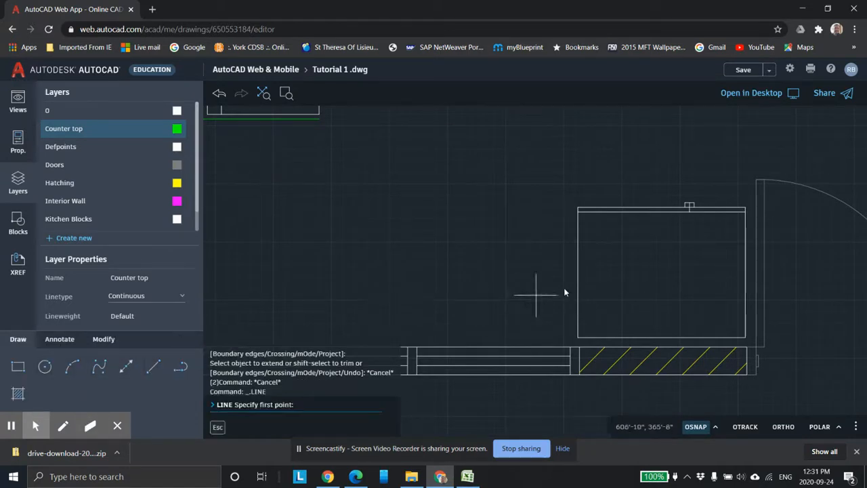
click(581, 214)
scroll(562, 211, up, 3)
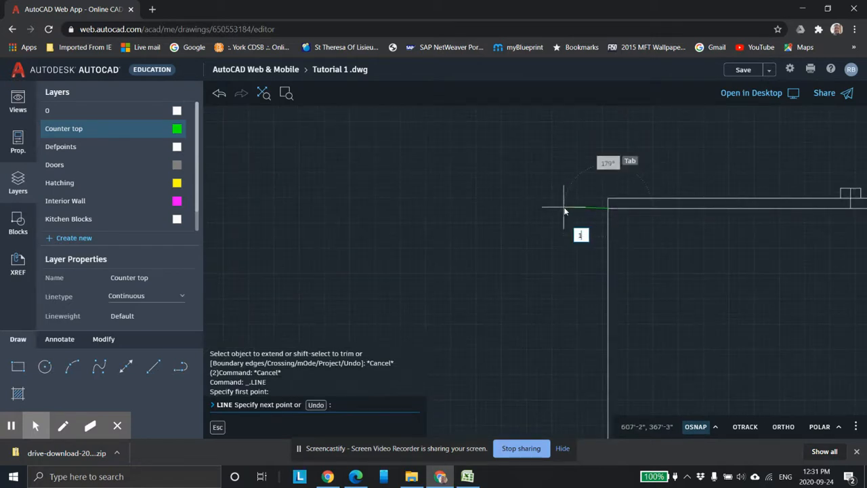
text(1')
key(Tab)
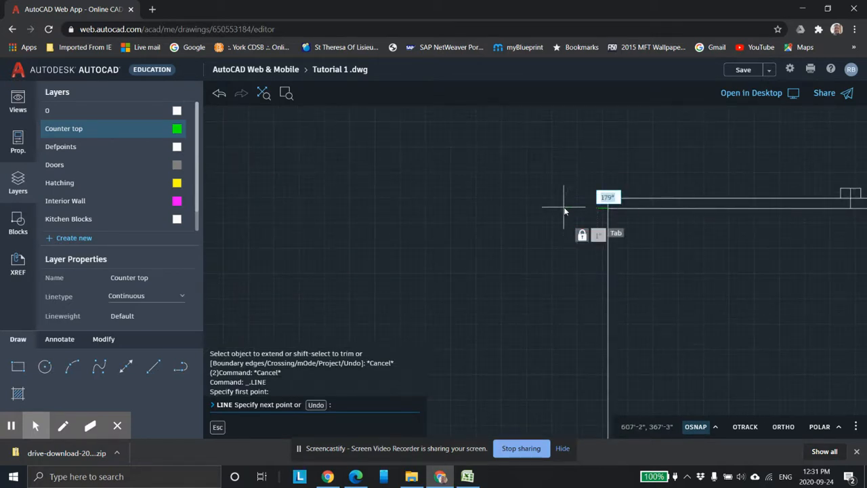
key(Return)
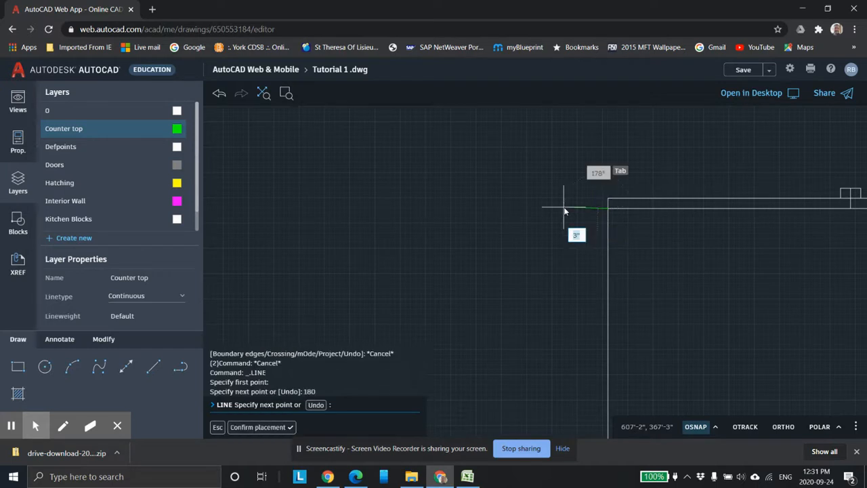
middle_drag(587, 301, 586, 207)
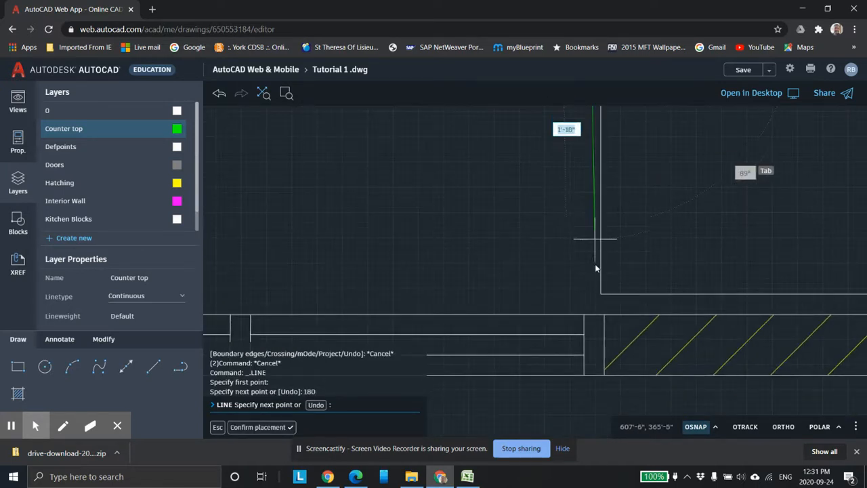
click(590, 316)
key(Escape)
key(Escape)
key(Escape)
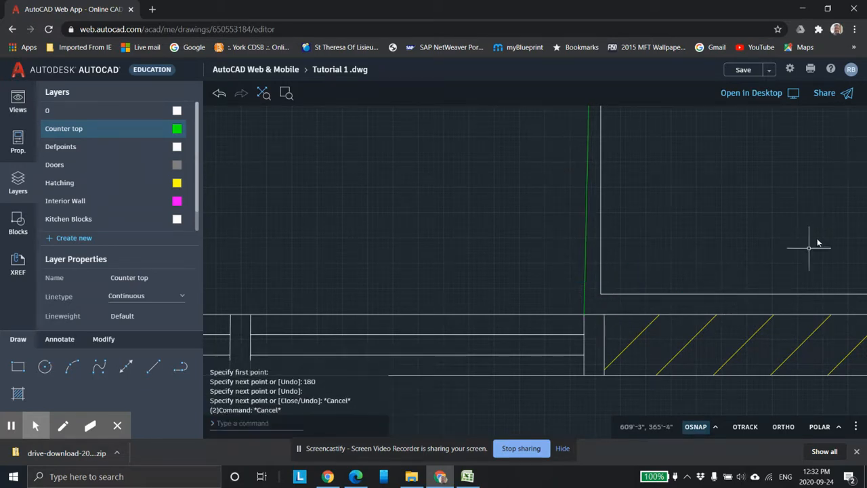
click(585, 277)
key(Delete)
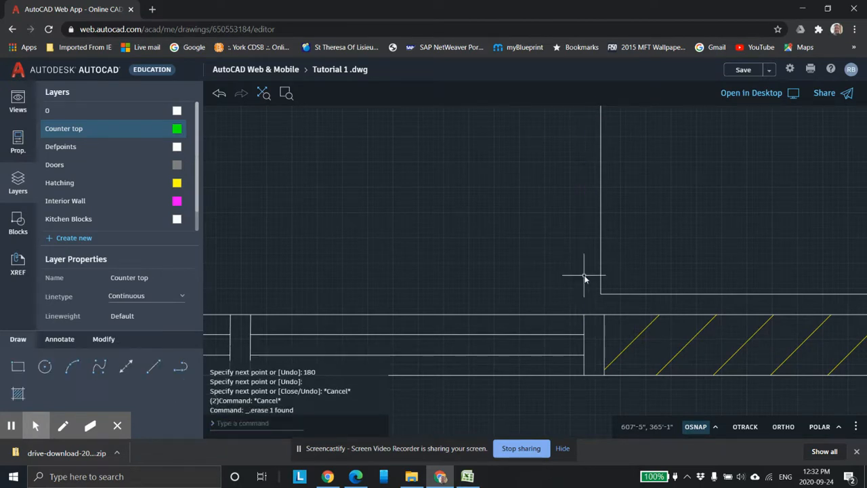
Step: Draw a 2' counter-top line at 90 degrees from the end of the 1" segment beside the fridge
scroll(587, 275, down, 3)
scroll(603, 253, up, 3)
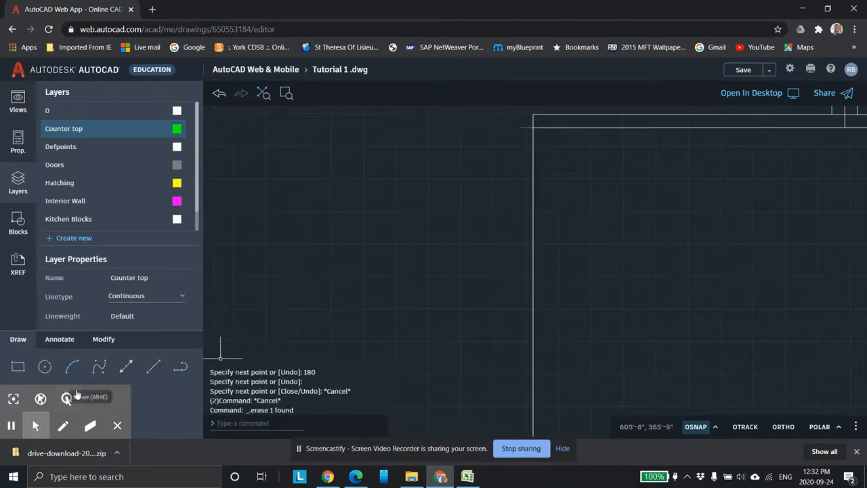
click(521, 128)
middle_drag(526, 245, 526, 227)
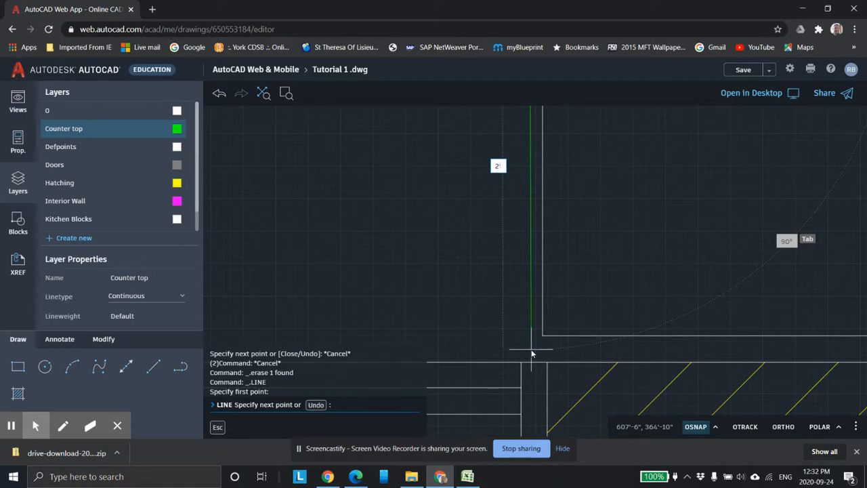
key(Tab)
key(Return)
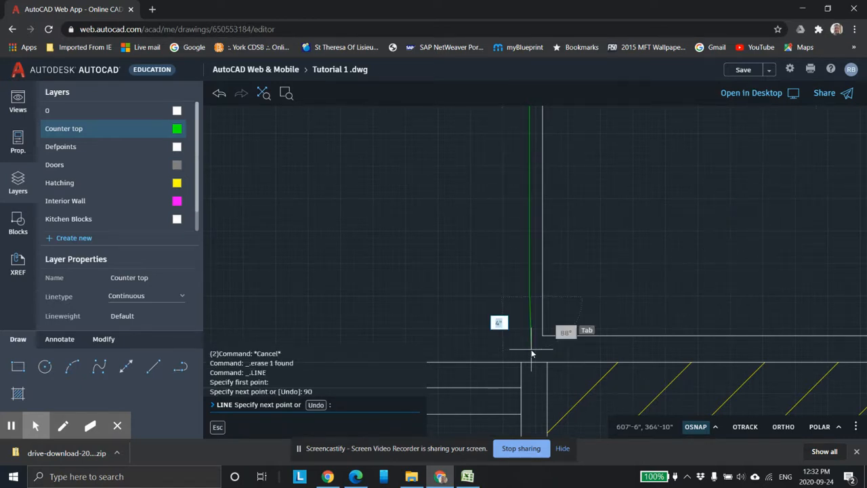
key(Escape)
key(Escape)
key(Escape)
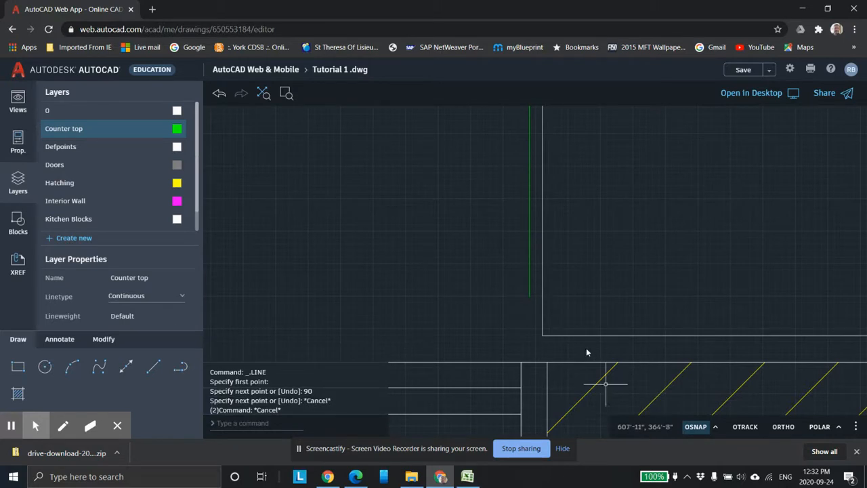
Step: Extend the new vertical counter-top line beside the fridge to the wall
click(103, 339)
click(155, 393)
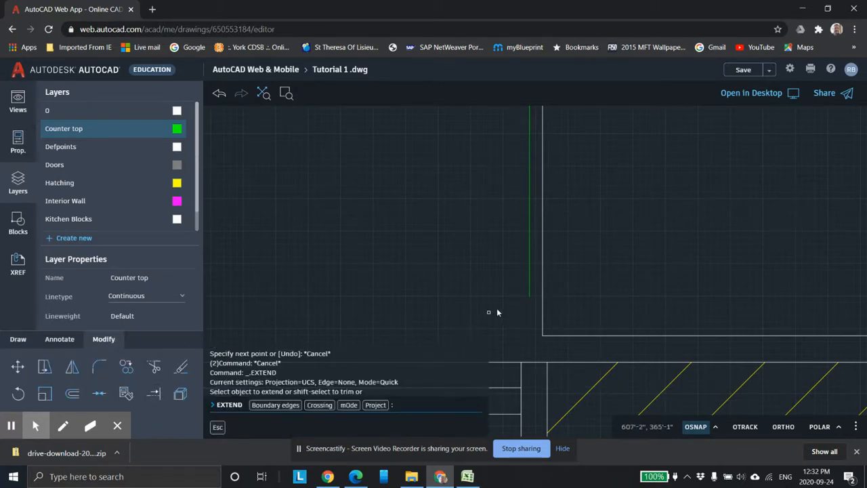
click(529, 293)
scroll(476, 305, down, 5)
key(Escape)
Step: Draw a vertical counter-top line from the stove's top-right corner up to the edge of the block above it
middle_drag(465, 238, 683, 238)
middle_drag(554, 248, 561, 336)
middle_drag(454, 250, 461, 306)
scroll(534, 242, down, 3)
middle_drag(542, 184, 450, 227)
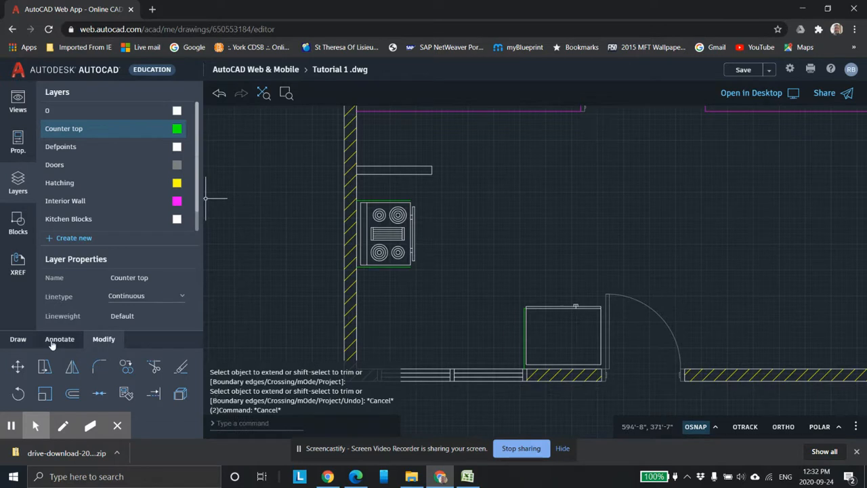
click(19, 339)
click(149, 371)
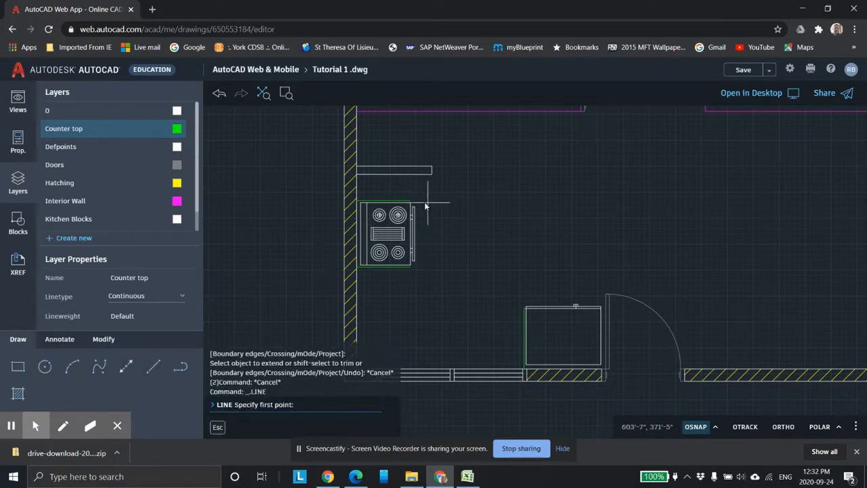
scroll(407, 193, up, 3)
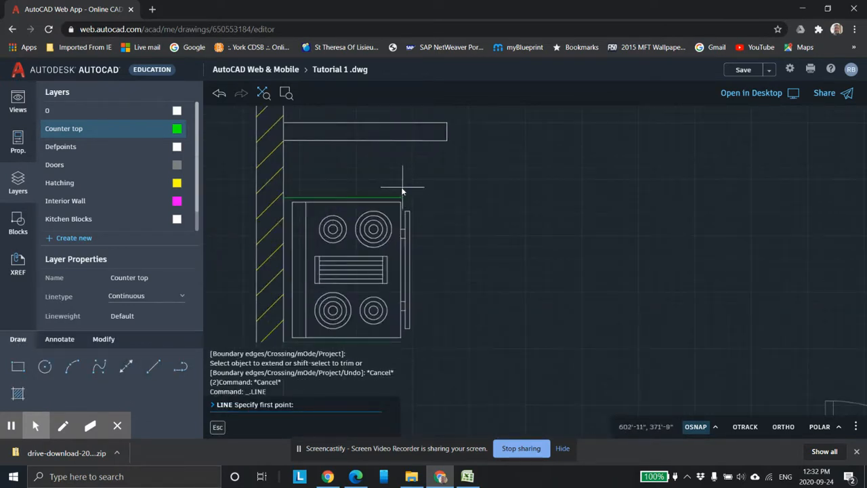
click(402, 197)
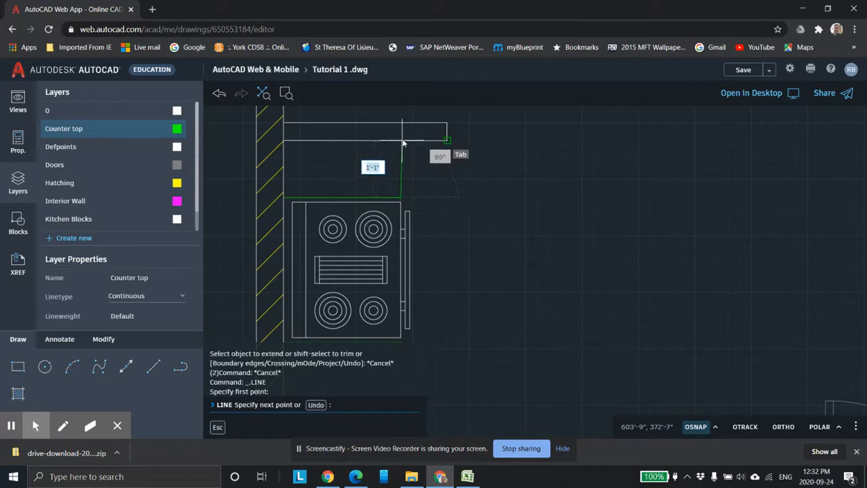
scroll(403, 142, up, 4)
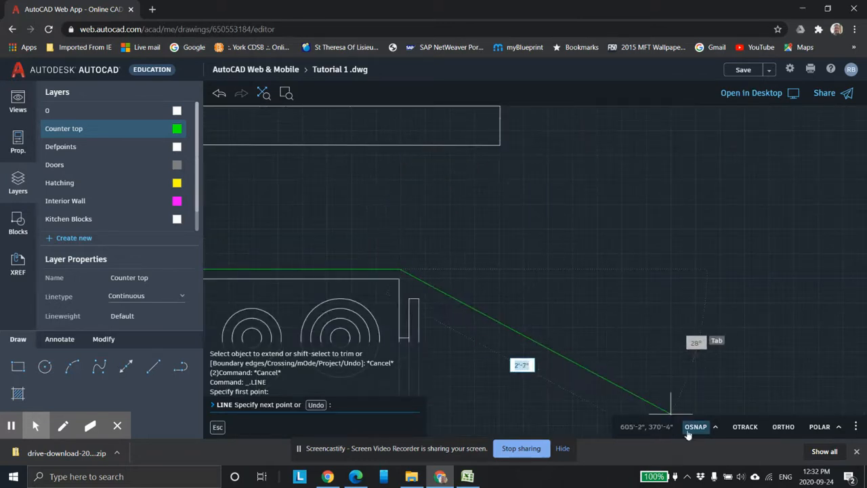
click(716, 429)
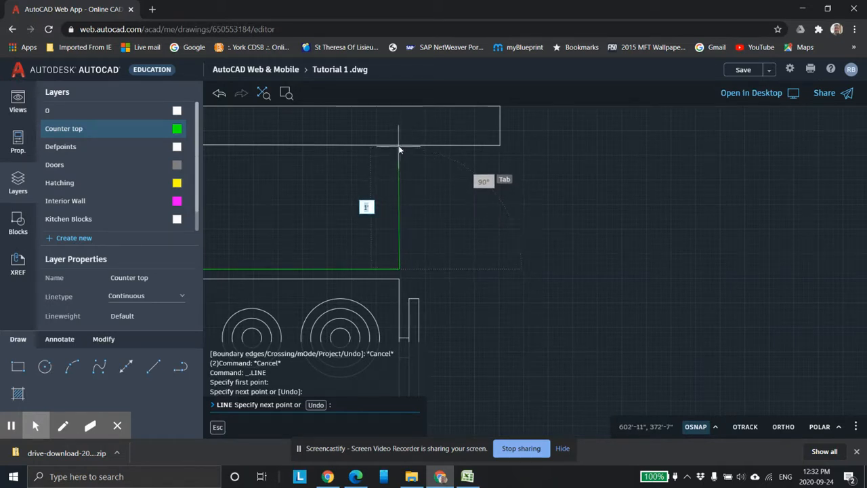
scroll(399, 148, up, 5)
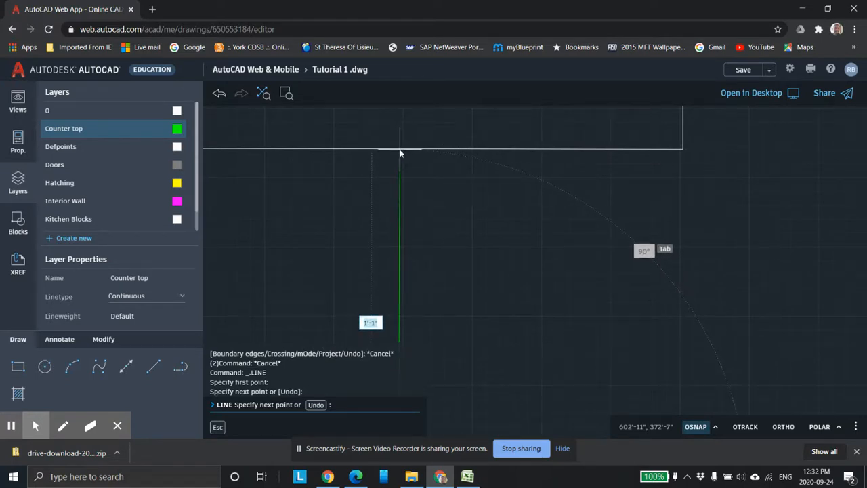
click(400, 150)
key(Escape)
Step: Try to draw a 4' vertical line at 90 degrees from the stove's bottom-right corner toward the wall
scroll(487, 256, down, 6)
mouse_move(555, 293)
middle_down()
mouse_move(559, 196)
mouse_move(547, 135)
middle_up()
middle_drag(537, 308, 519, 200)
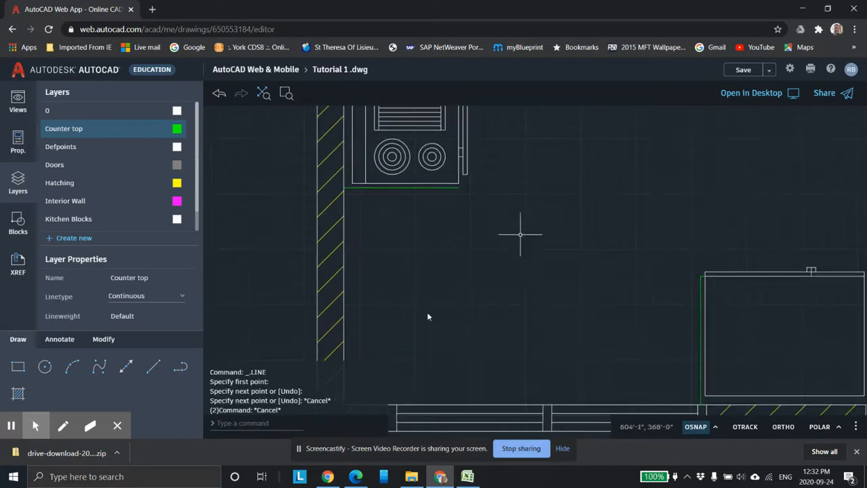
click(152, 368)
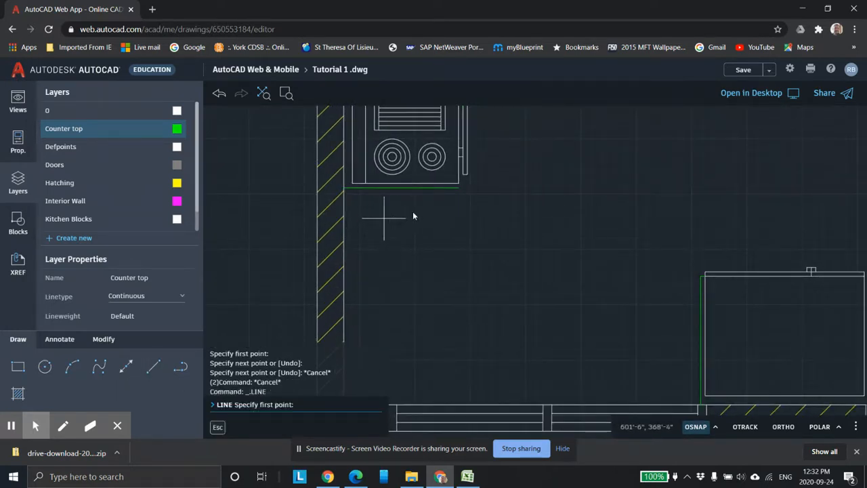
click(459, 189)
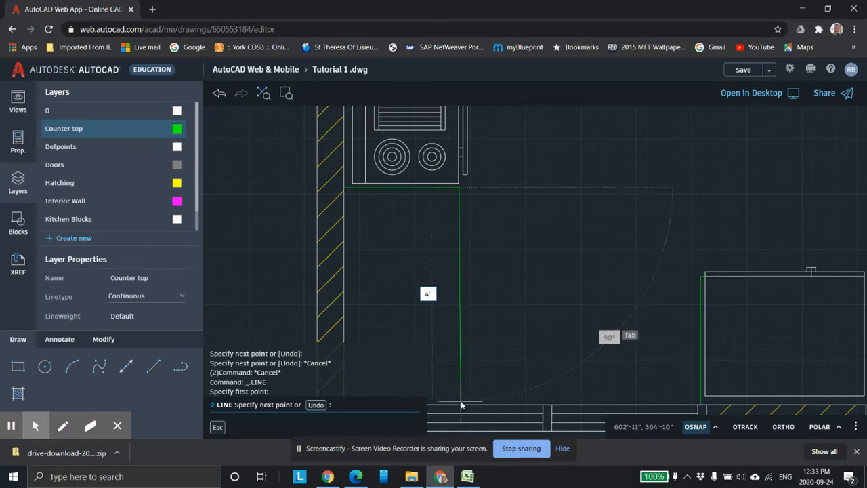
key(Tab)
key(Return)
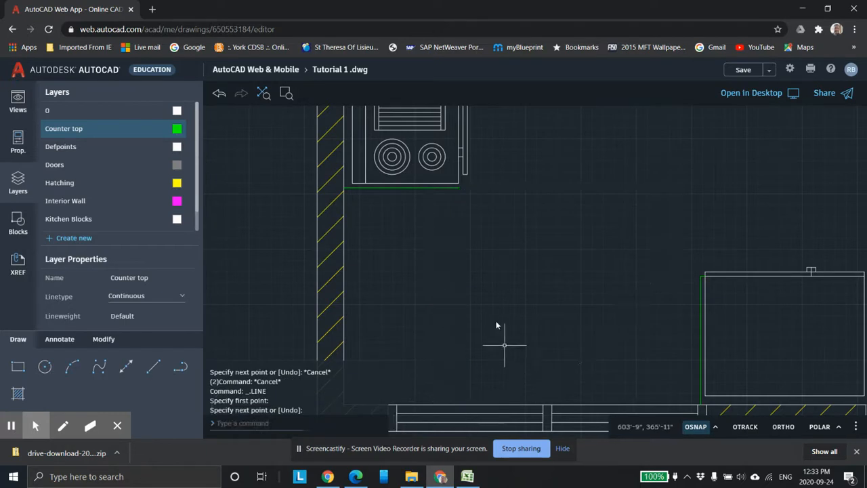
Step: Draw a vertical counter-top line from the stove's bottom-right corner down to the wall
click(152, 367)
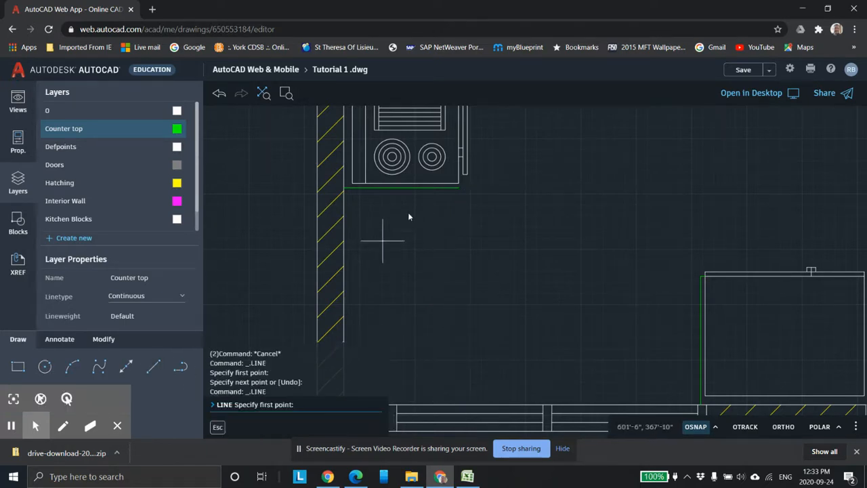
click(459, 189)
scroll(464, 408, up, 3)
middle_drag(452, 359, 448, 245)
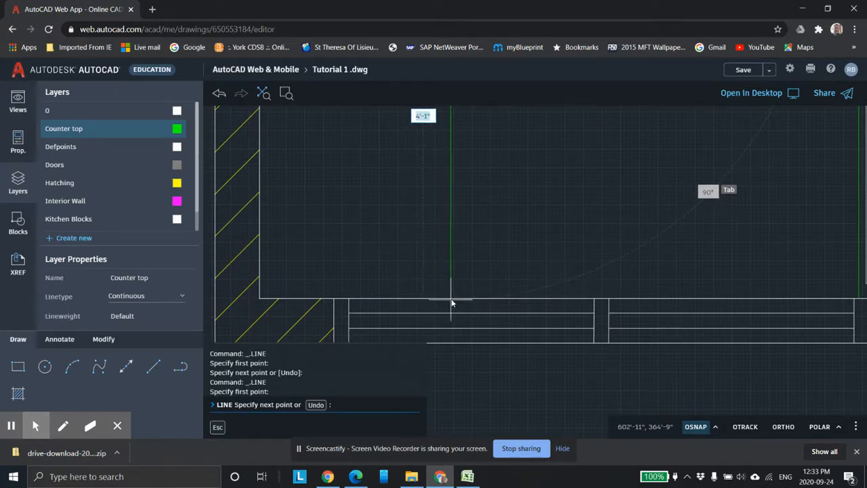
click(450, 298)
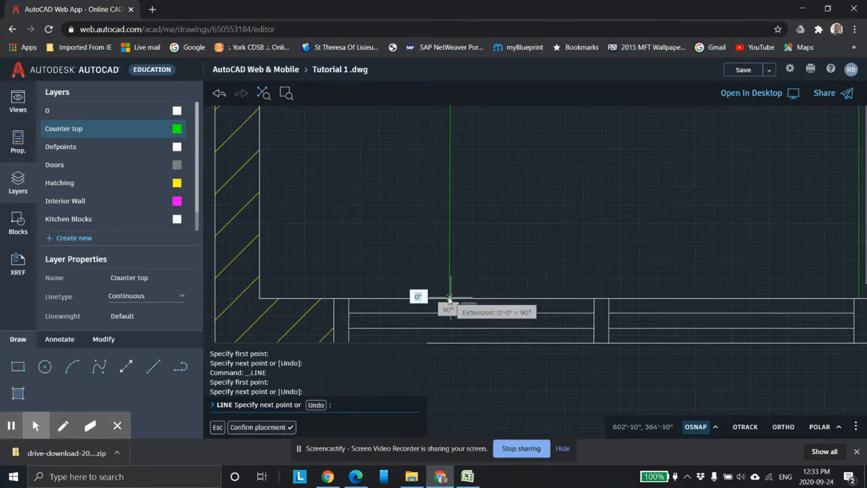
key(Escape)
key(Escape)
key(Escape)
Step: Draw a horizontal counter-top line starting 2' along the vertical line from the wall, across to the line beside the fridge
scroll(561, 271, down, 5)
scroll(668, 267, up, 2)
click(126, 367)
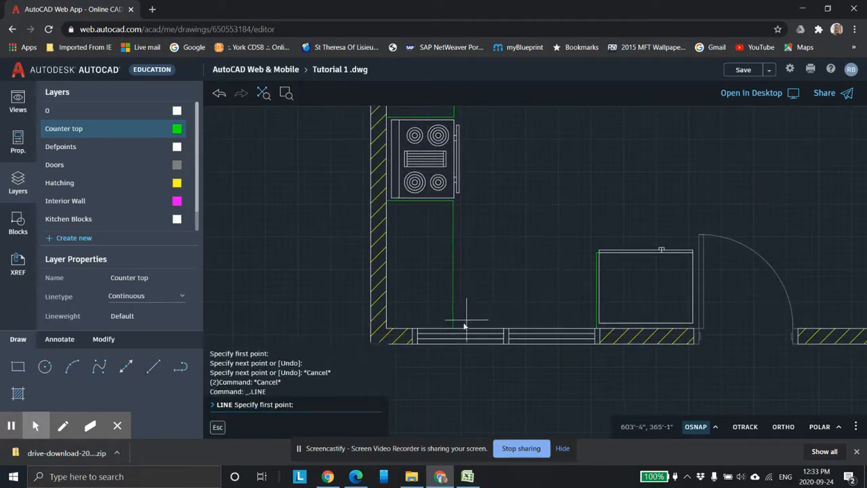
scroll(451, 330, up, 4)
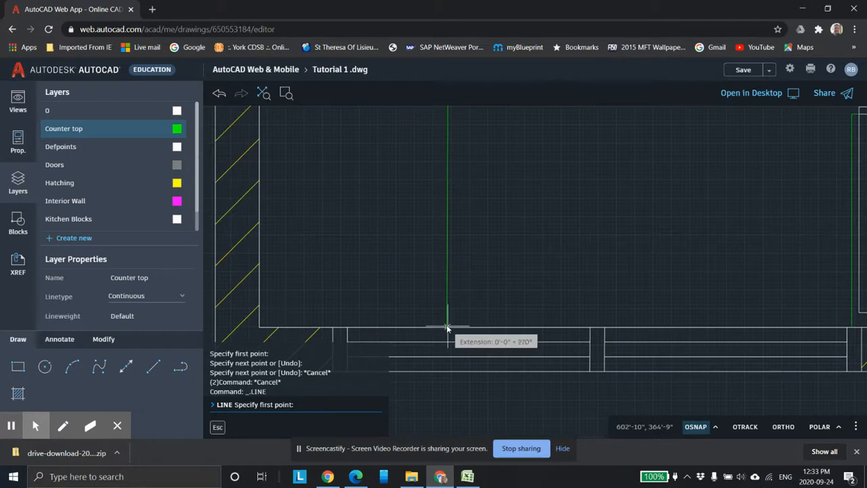
scroll(451, 324, up, 4)
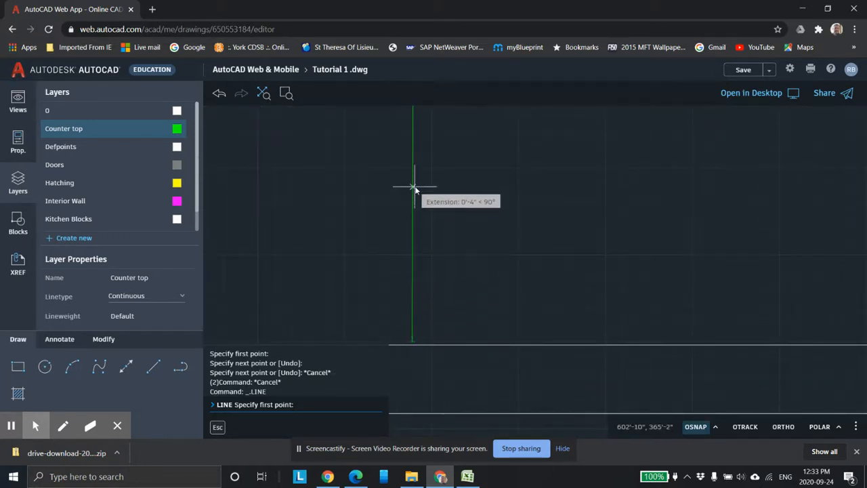
text(')
key(Return)
scroll(583, 198, down, 4)
middle_drag(580, 206, 488, 355)
scroll(584, 265, down, 2)
scroll(585, 266, down, 2)
scroll(647, 228, down, 1)
middle_drag(745, 195, 616, 193)
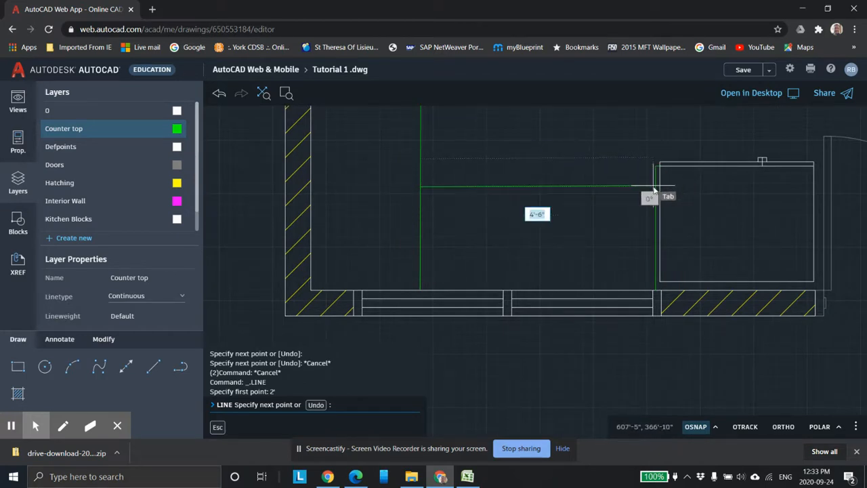
scroll(658, 191, up, 2)
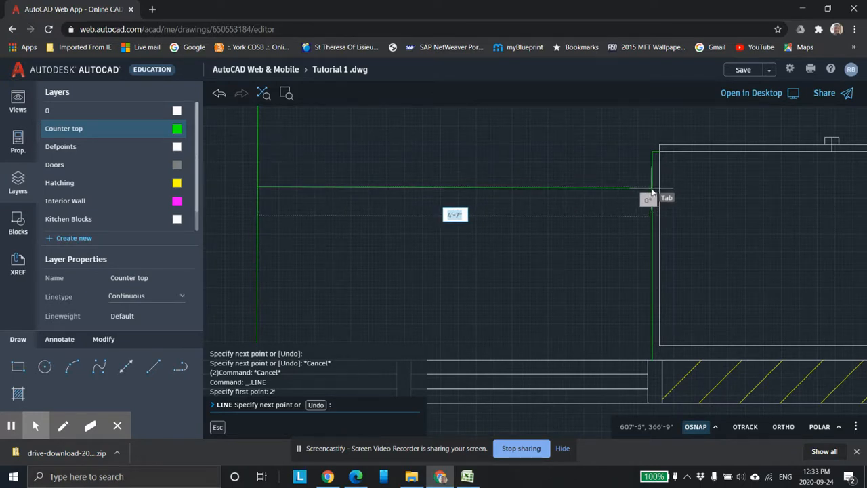
click(652, 188)
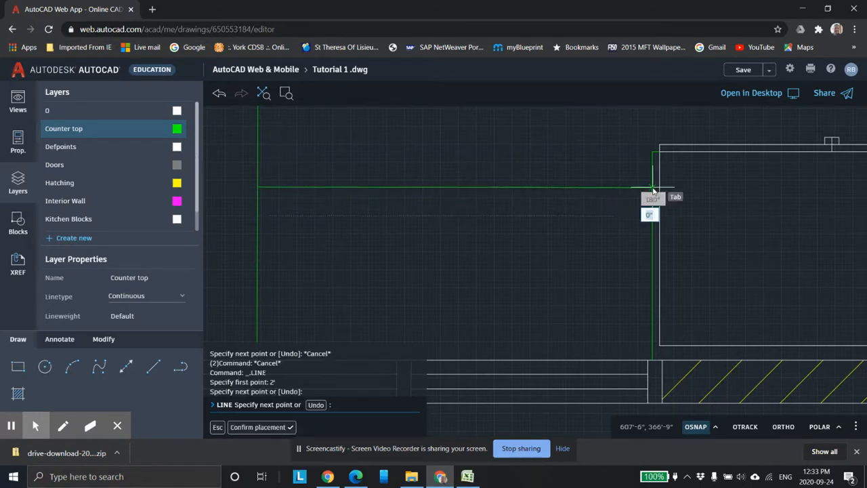
key(Escape)
scroll(728, 226, down, 2)
scroll(729, 226, up, 3)
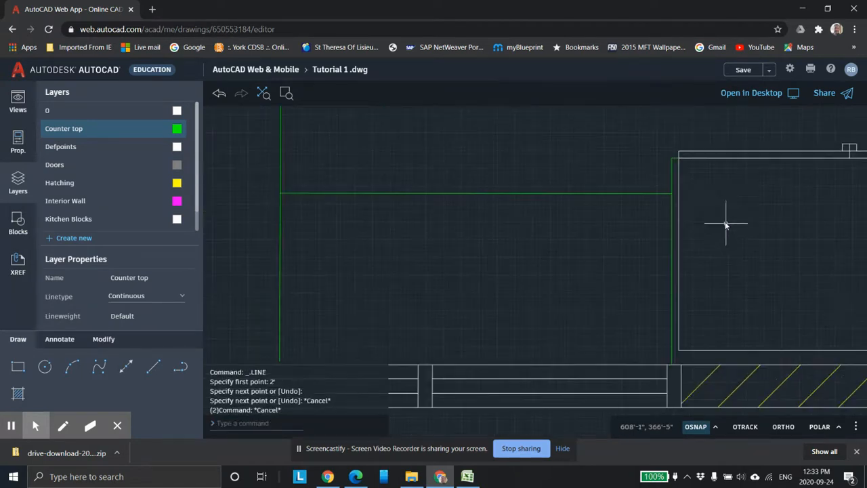
Step: Trim away the part of the vertical counter-top line that sticks up past the horizontal counter-top line beside the fridge
click(103, 338)
click(169, 364)
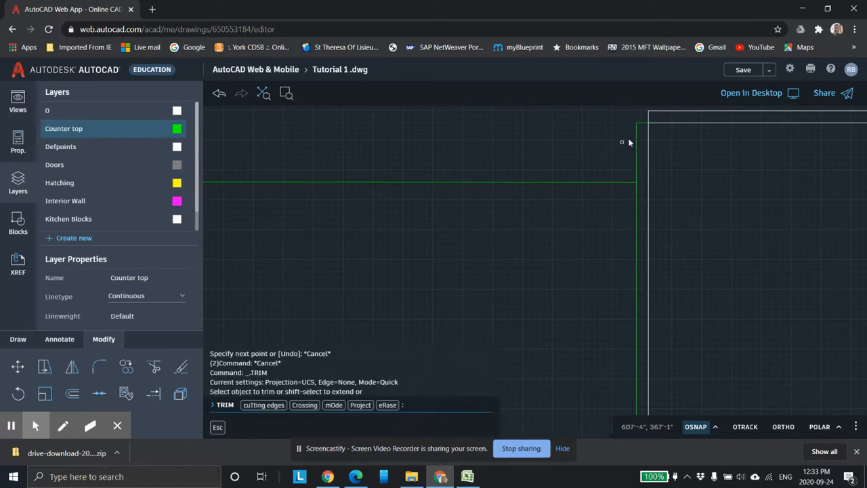
click(637, 145)
key(Escape)
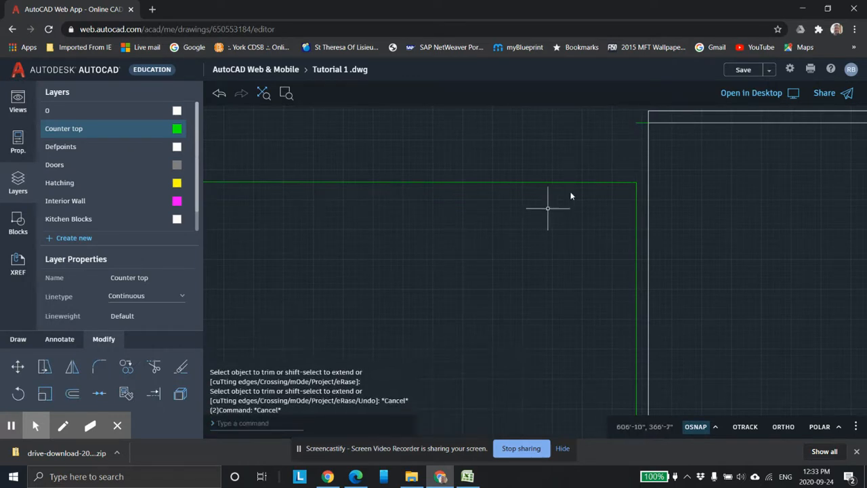
Step: Delete the short leftover counter-top segment at the corner above the fridge
click(640, 123)
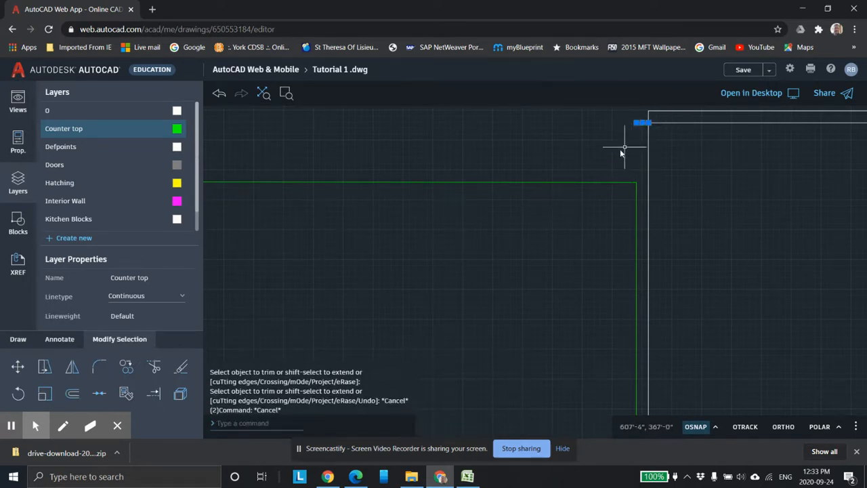
key(Delete)
scroll(516, 245, down, 3)
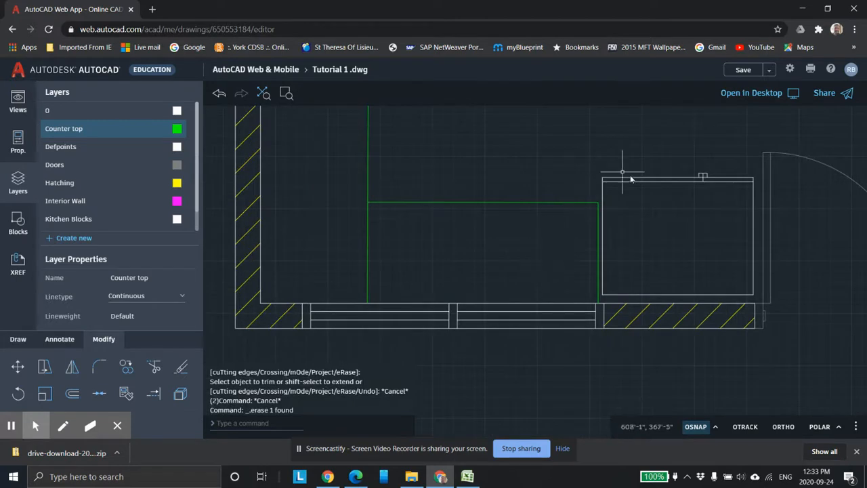
middle_drag(490, 238, 581, 272)
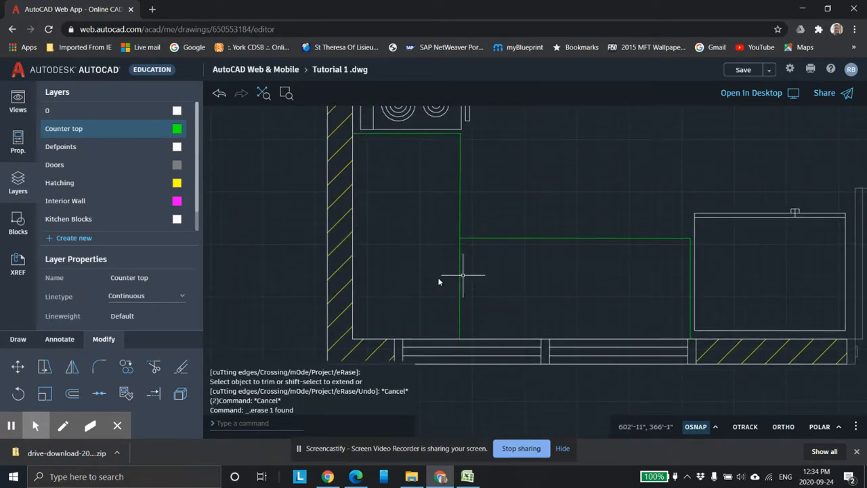
Step: Trim the lower part of the vertical counter-top line below the horizontal counter-top line
click(155, 393)
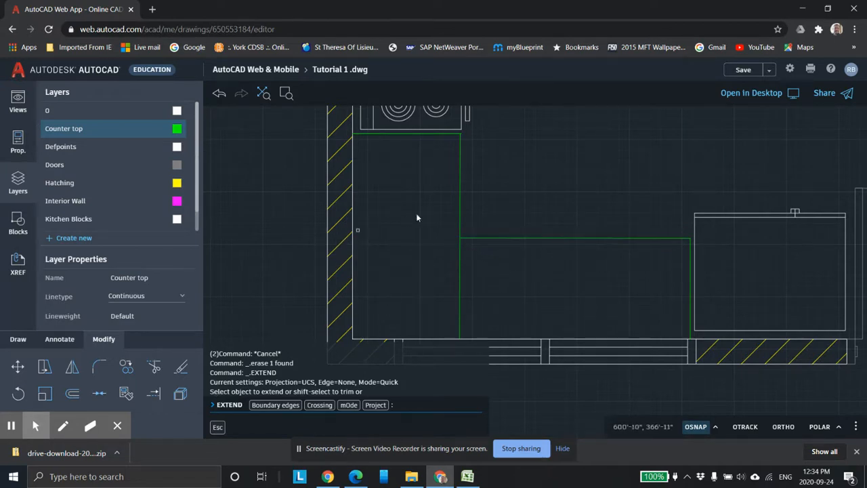
click(161, 366)
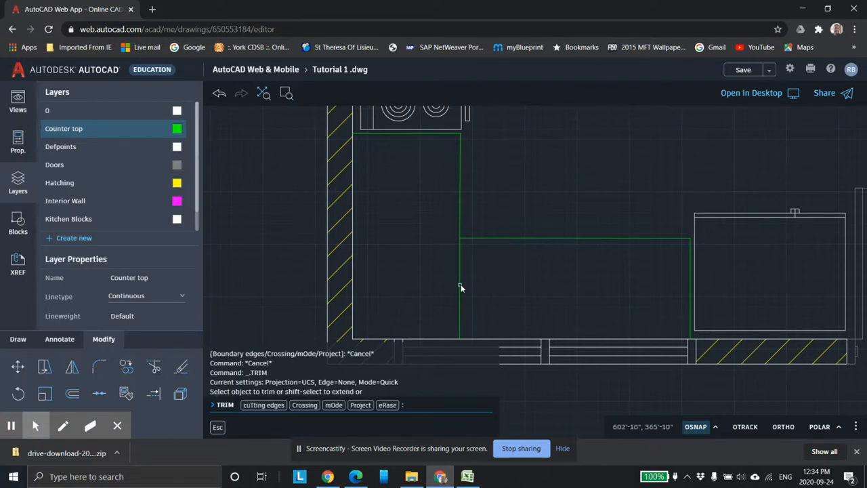
click(461, 284)
scroll(470, 281, down, 3)
mouse_move(568, 230)
middle_down()
mouse_move(477, 231)
mouse_move(464, 205)
middle_up()
scroll(493, 164, up, 1)
scroll(461, 232, down, 1)
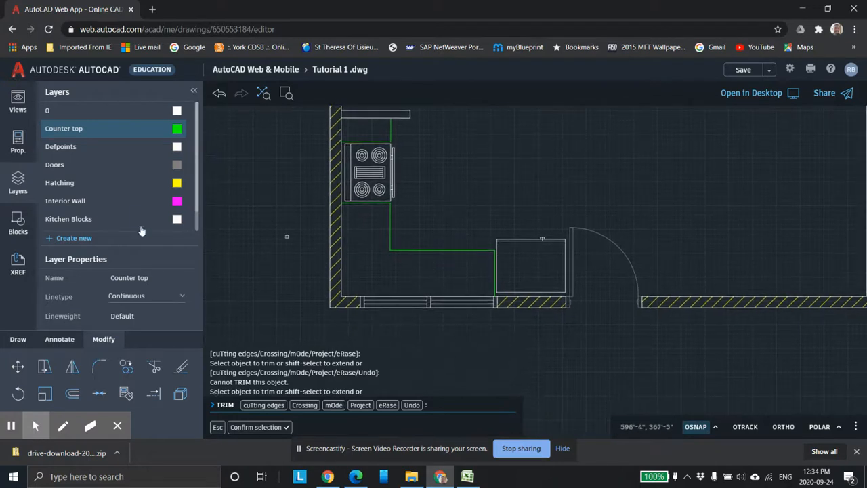
Step: Make Kitchen Blocks the current layer
click(19, 224)
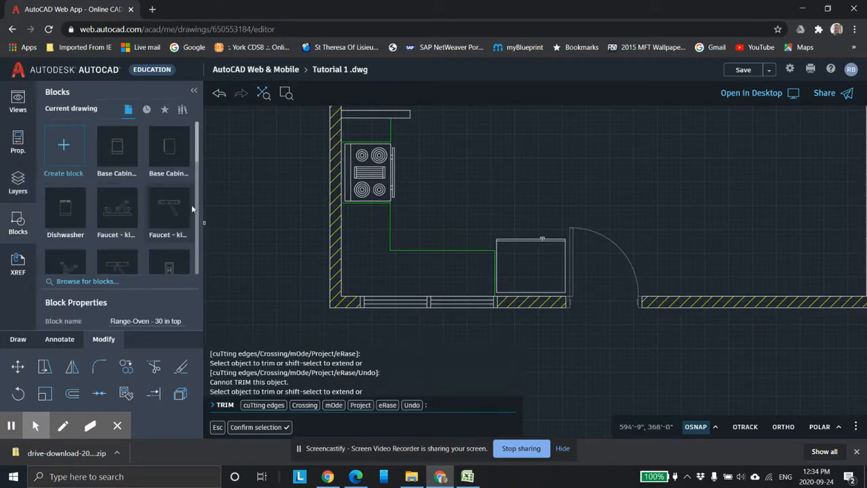
drag(196, 156, 188, 186)
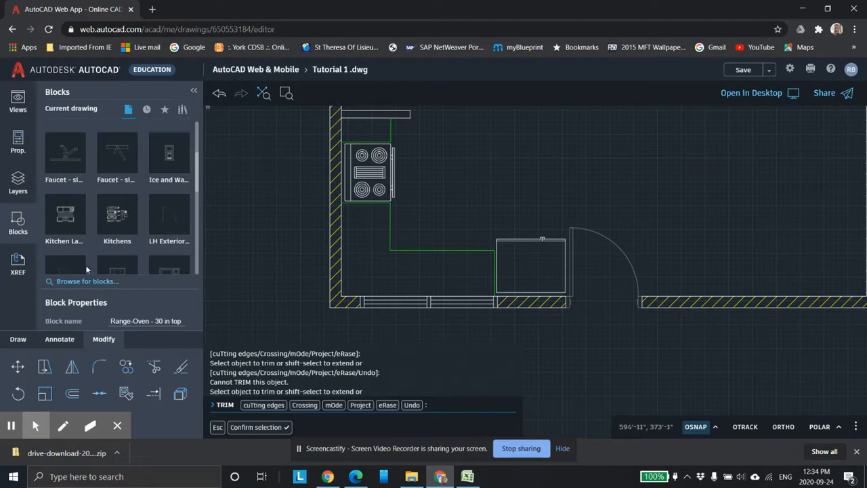
click(19, 184)
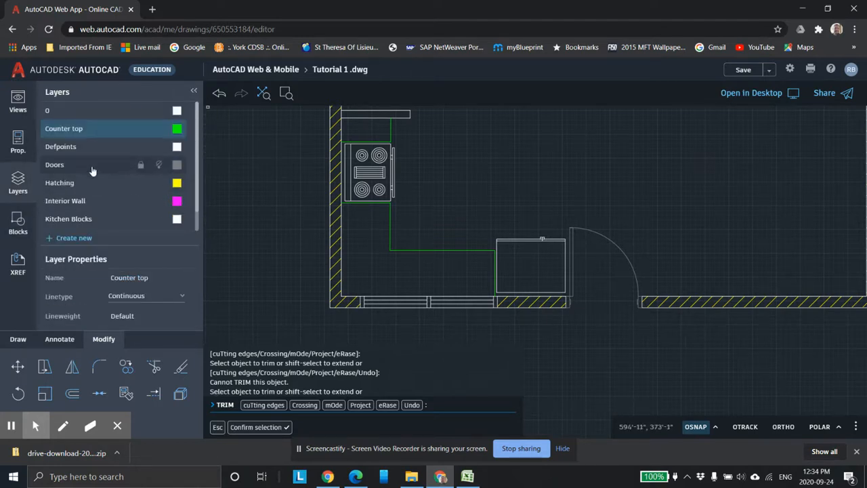
click(76, 219)
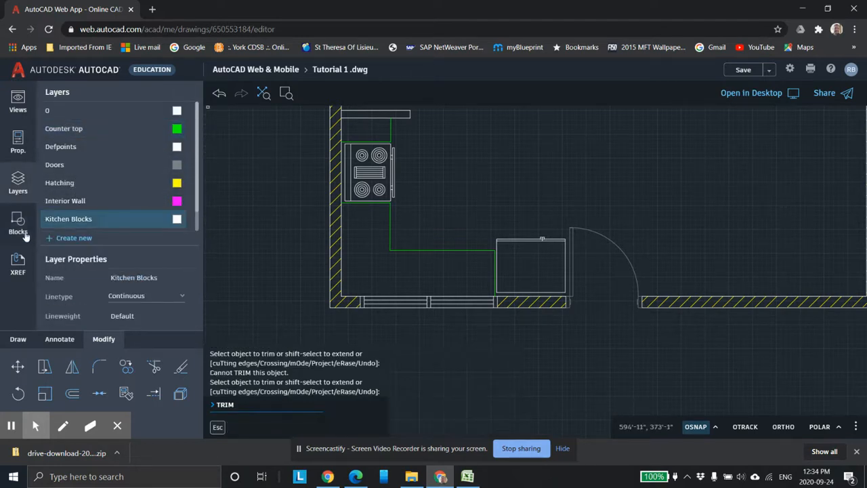
Step: Insert the Sink-double - 36 in top block rotated 180 degrees against the lower wall, between the stove counter and the fridge
click(19, 218)
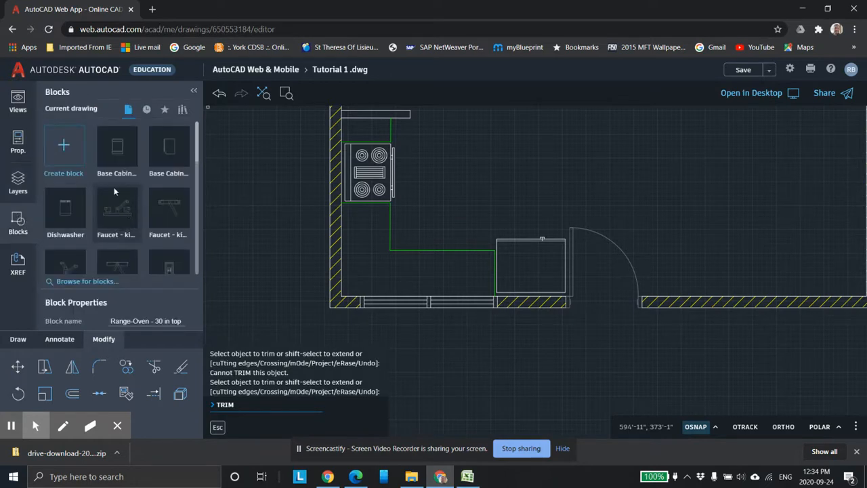
scroll(132, 200, down, 3)
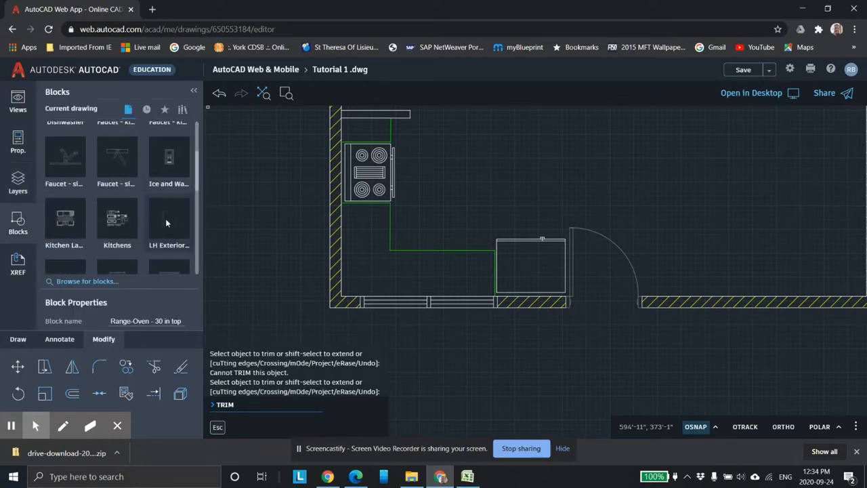
scroll(166, 222, down, 1)
scroll(178, 234, down, 2)
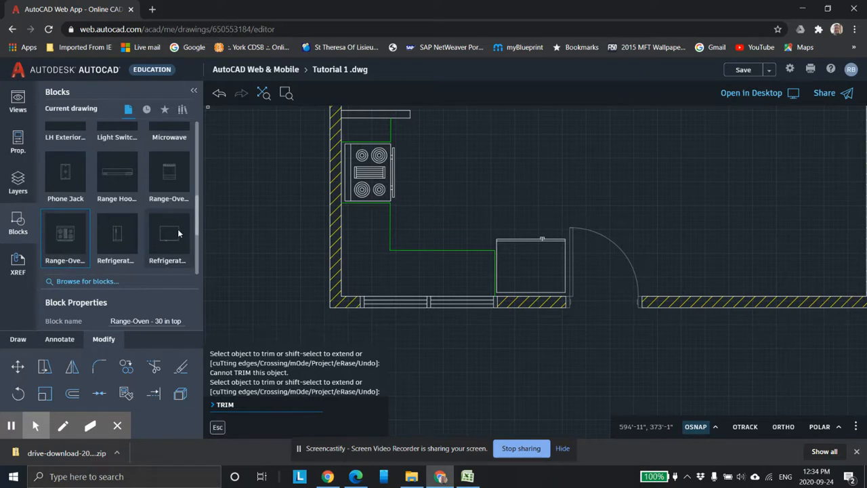
scroll(169, 226, down, 1)
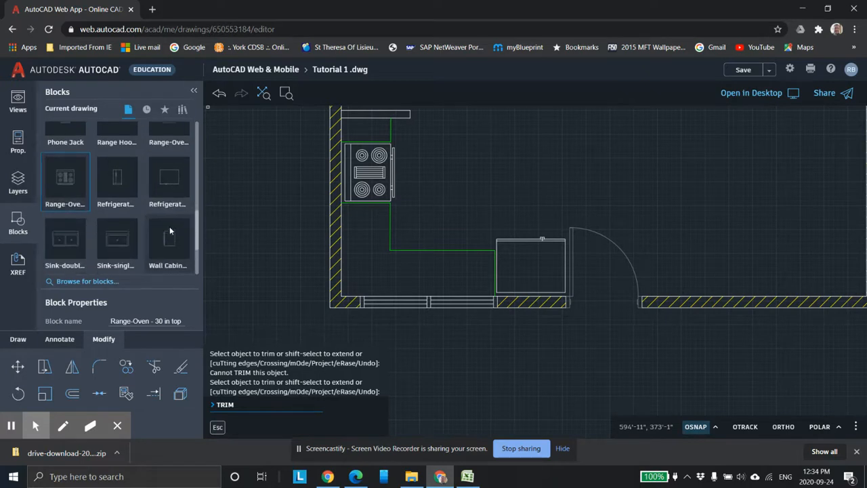
click(65, 241)
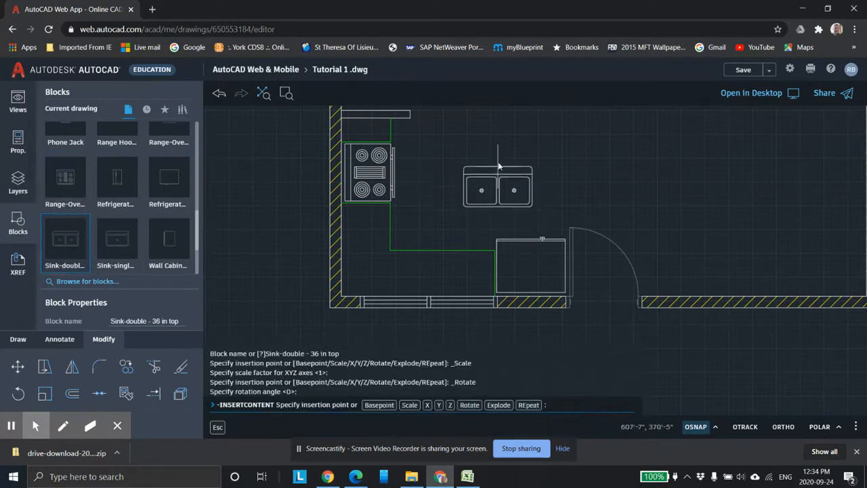
right_click(500, 161)
click(513, 321)
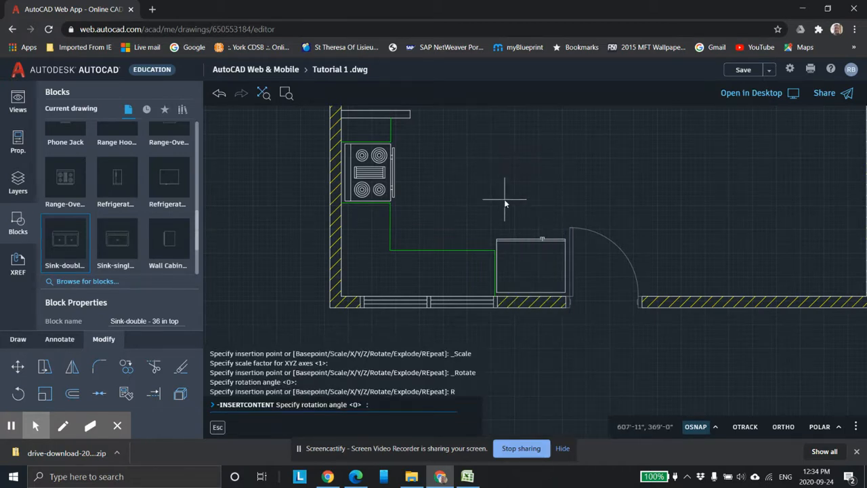
text(180)
key(Return)
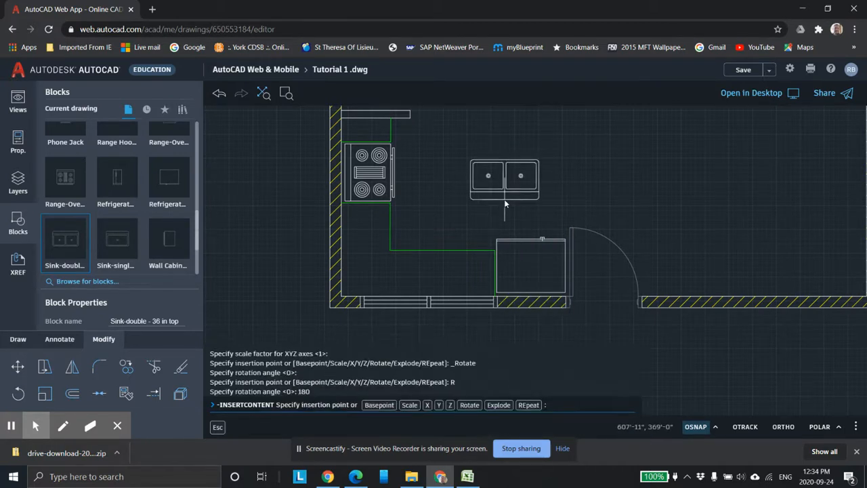
scroll(421, 289, down, 1)
middle_drag(413, 287, 427, 297)
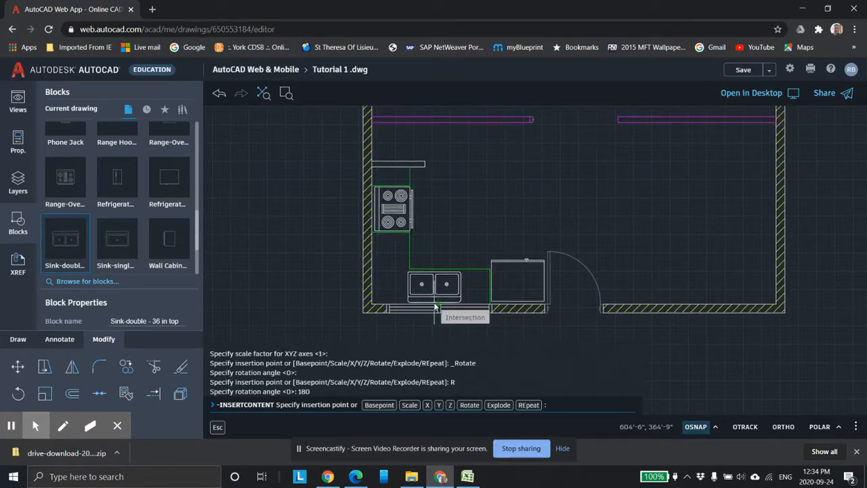
scroll(447, 278, up, 4)
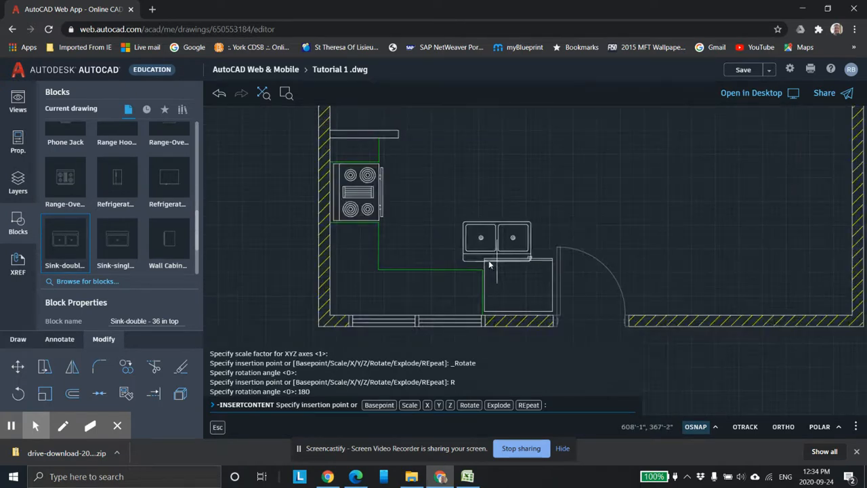
middle_drag(446, 266, 518, 234)
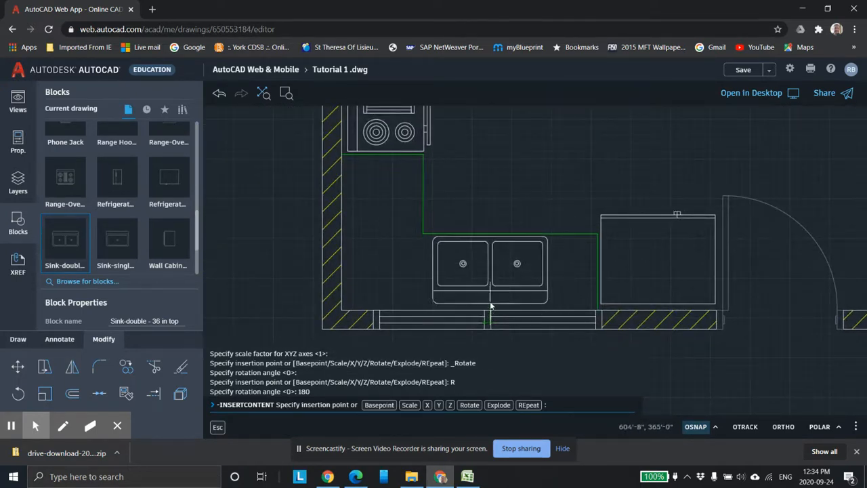
scroll(488, 305, up, 1)
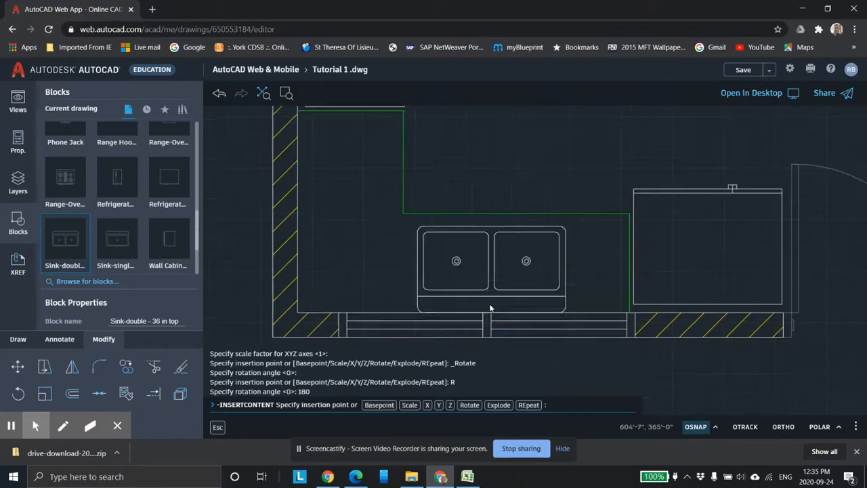
click(699, 427)
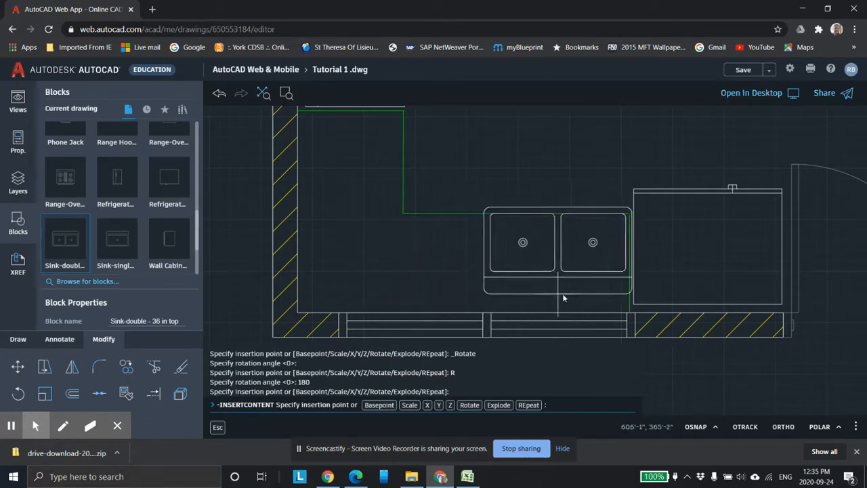
click(488, 310)
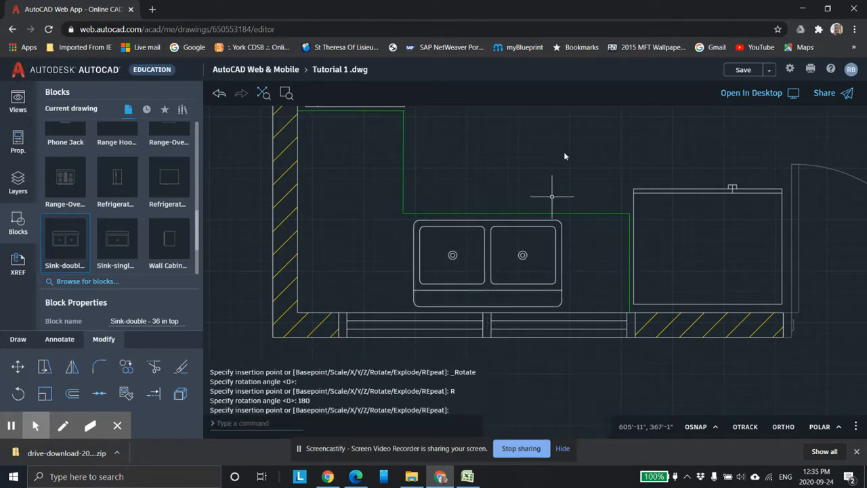
Step: Create a new layer named Cupboards and start drawing a line
scroll(587, 120, down, 5)
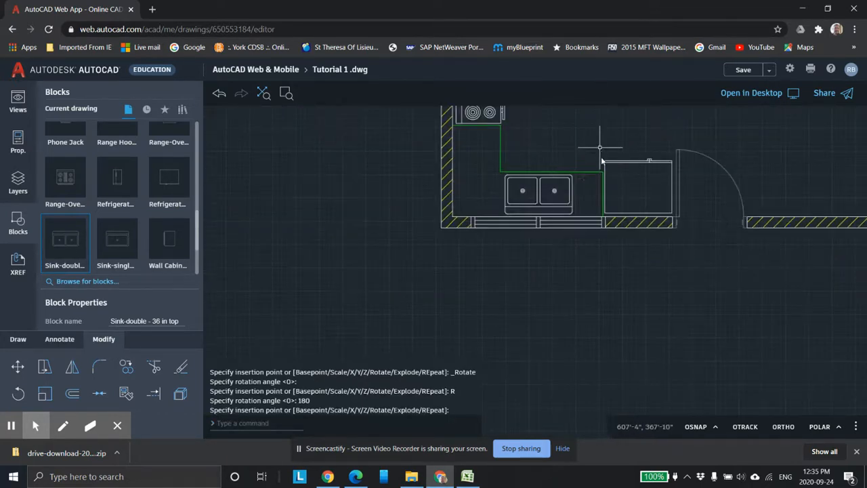
middle_drag(573, 211, 508, 229)
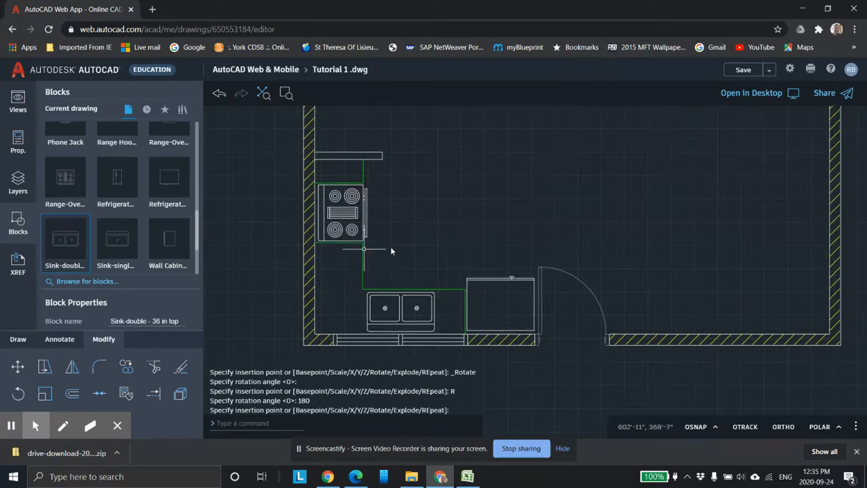
middle_drag(430, 251, 465, 267)
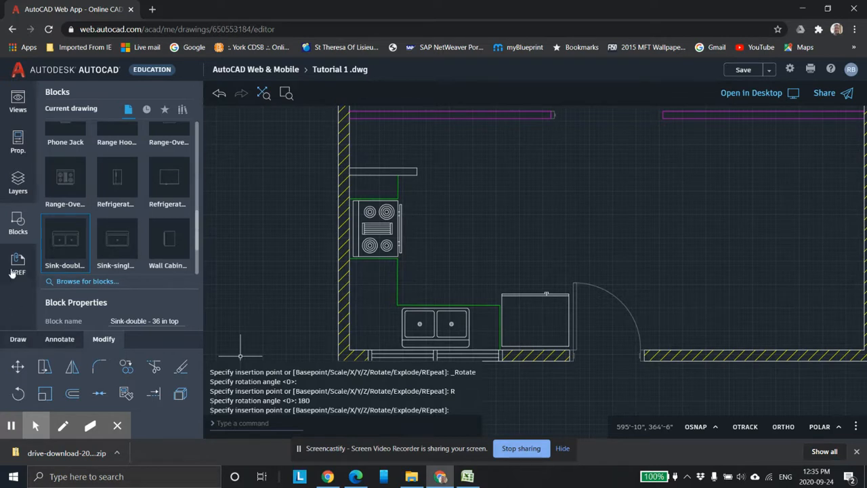
click(18, 182)
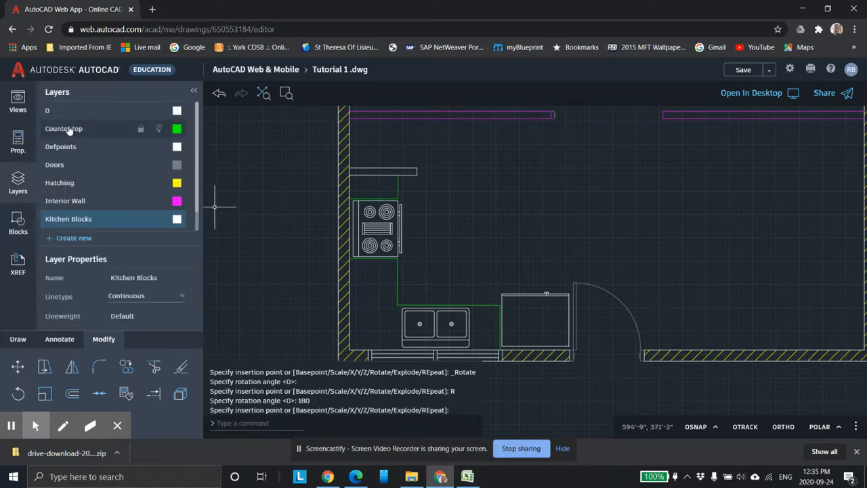
click(81, 238)
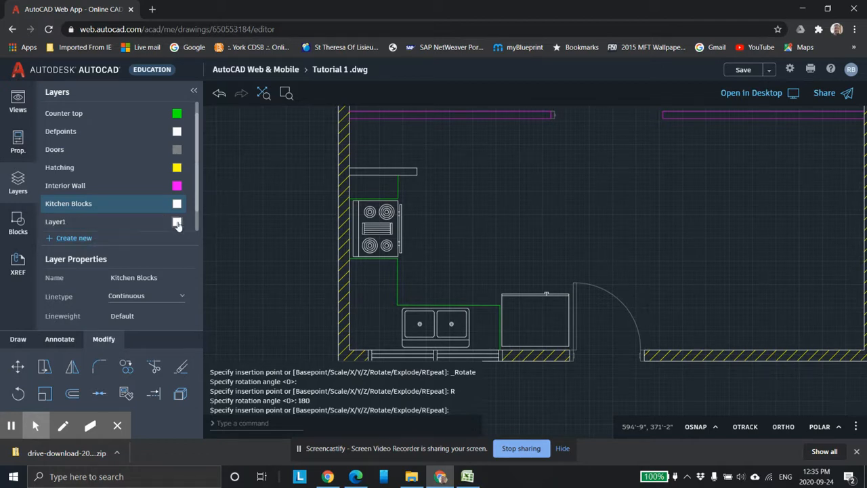
key(Return)
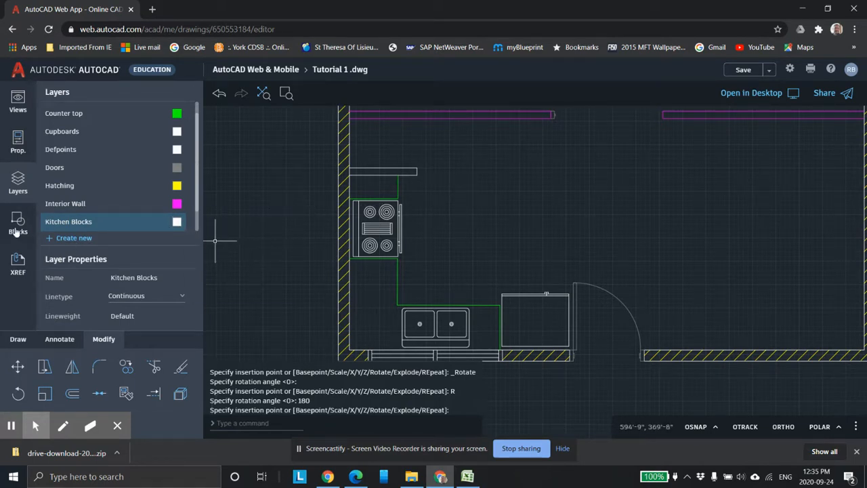
click(260, 147)
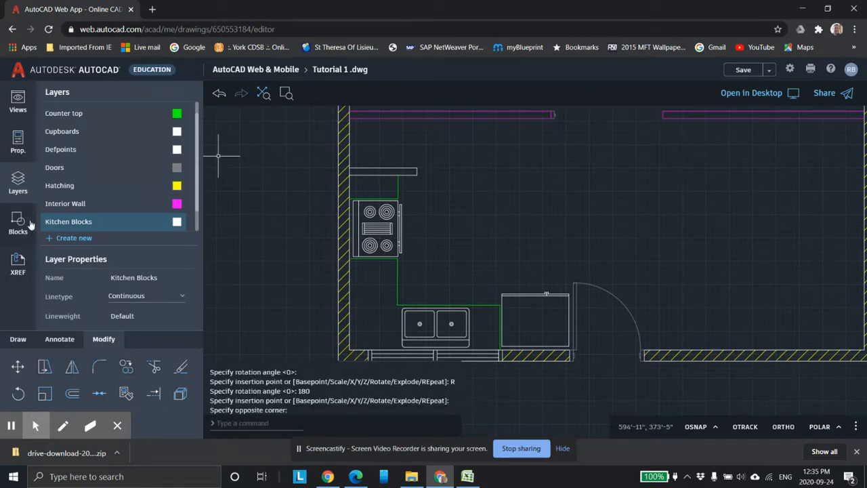
click(18, 339)
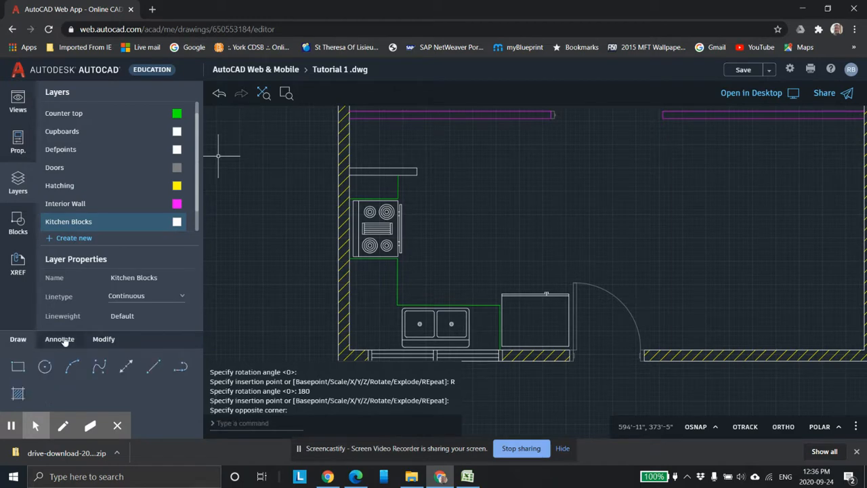
click(154, 368)
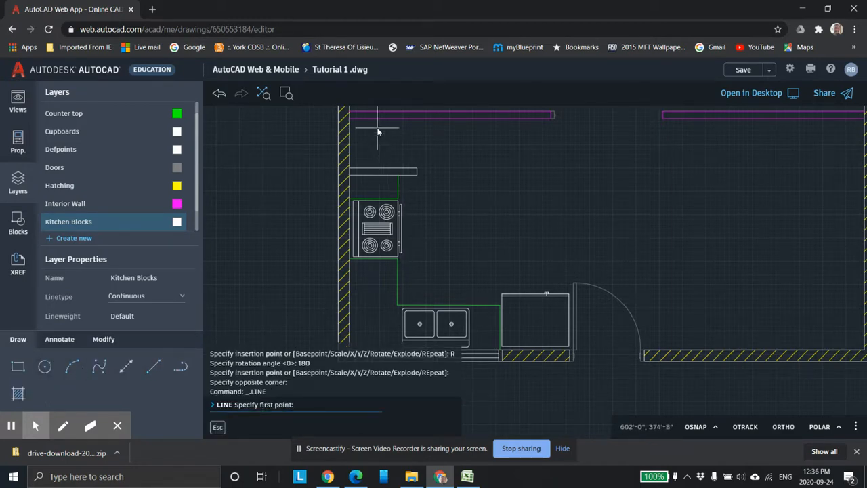
Step: Switch to Excel and examine the reference floor plan image
click(468, 476)
scroll(253, 294, down, 3)
scroll(253, 294, down, 4)
scroll(222, 276, up, 7)
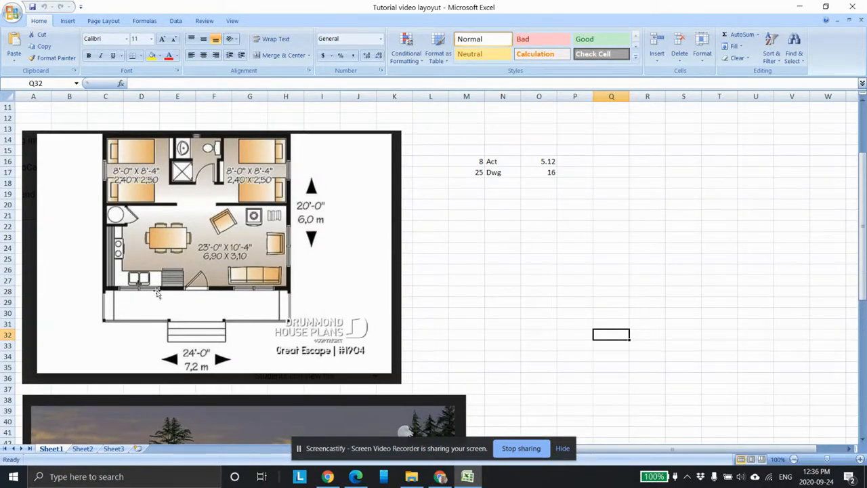
Step: Study the kitchen area of the reference floor plan, then switch back to AutoCAD Web
scroll(156, 292, down, 5)
scroll(124, 364, up, 4)
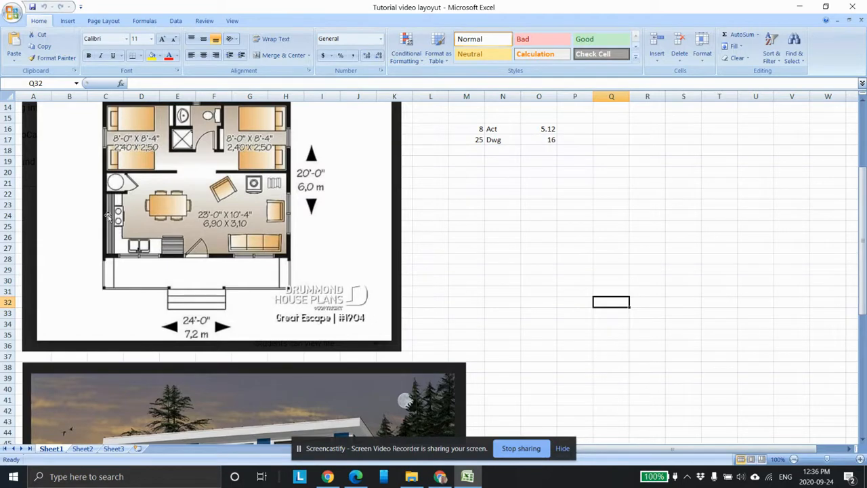
scroll(125, 215, down, 1)
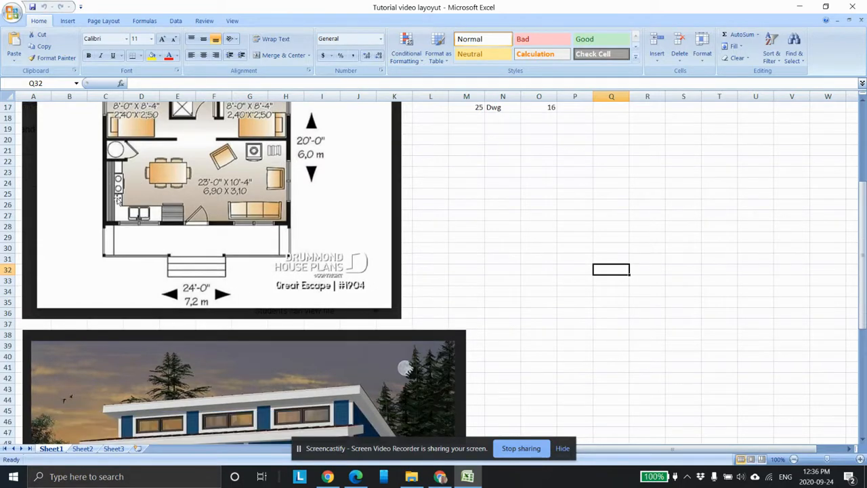
scroll(118, 200, down, 1)
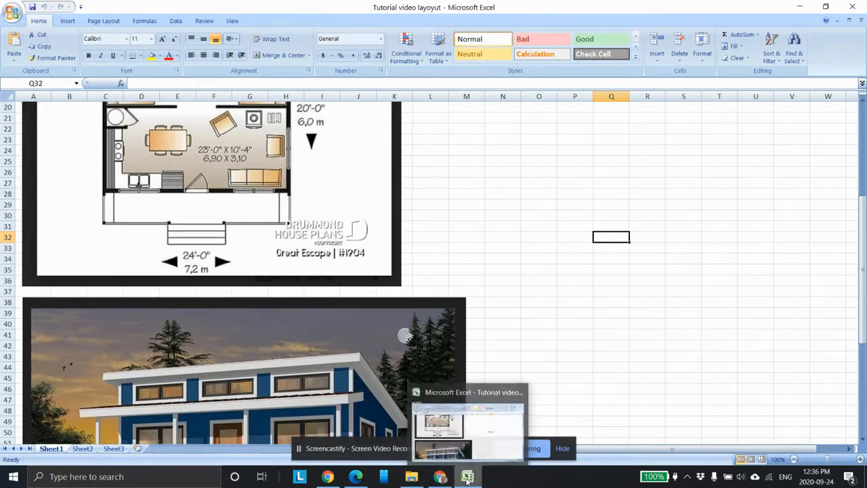
click(467, 479)
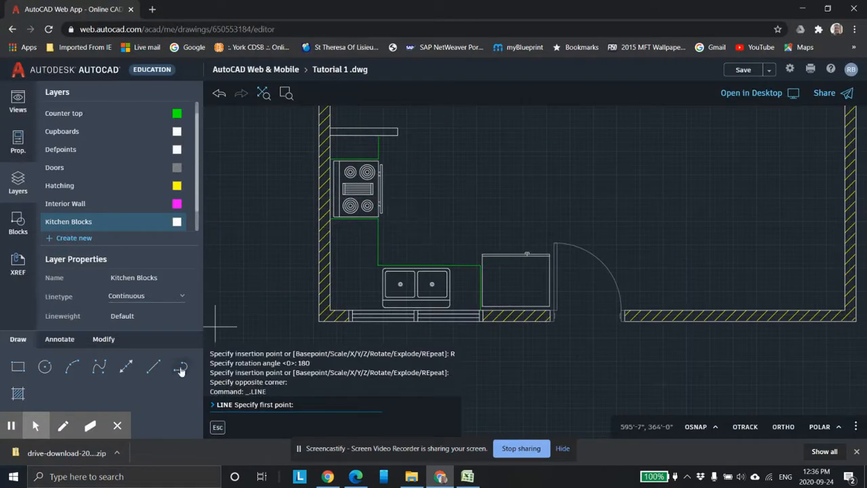
click(156, 367)
scroll(366, 184, up, 2)
middle_drag(349, 152, 383, 275)
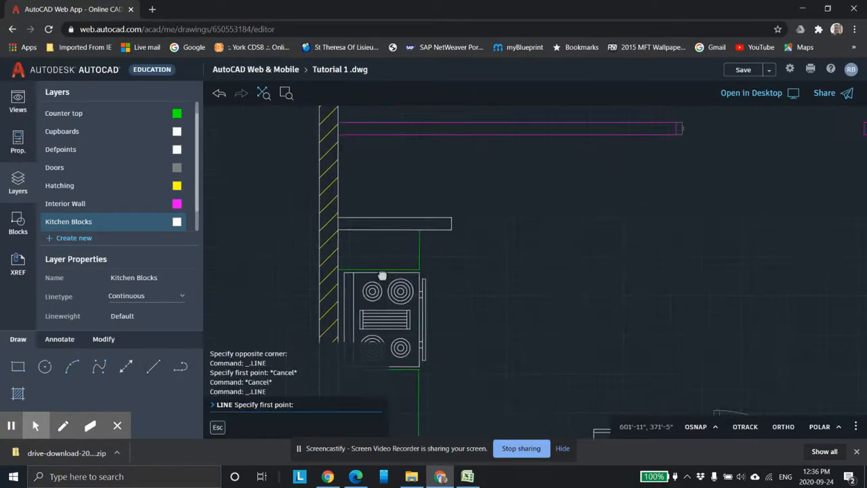
scroll(341, 225, up, 4)
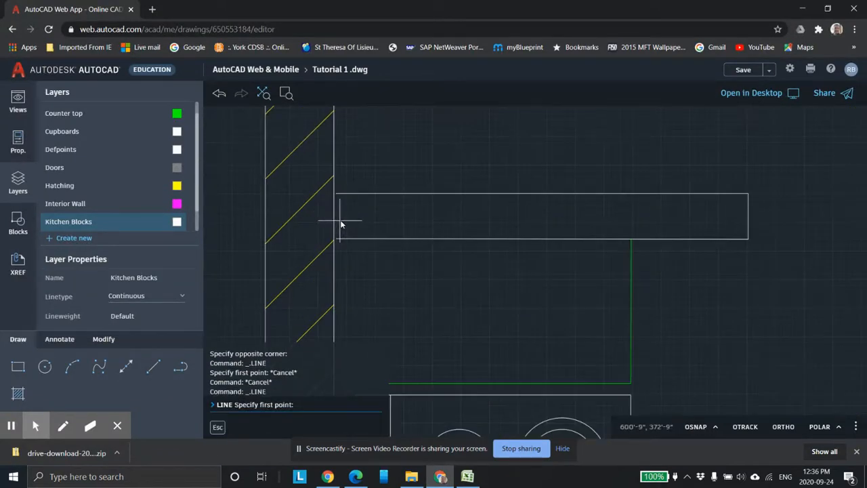
click(154, 368)
scroll(342, 237, up, 3)
click(696, 426)
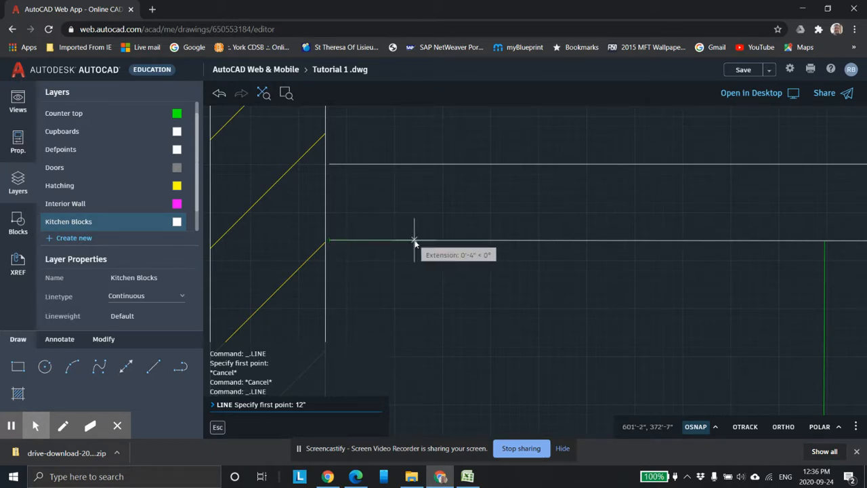
key(Return)
scroll(531, 316, down, 3)
mouse_move(531, 314)
middle_down()
mouse_move(523, 195)
mouse_move(509, 203)
mouse_move(491, 111)
middle_up()
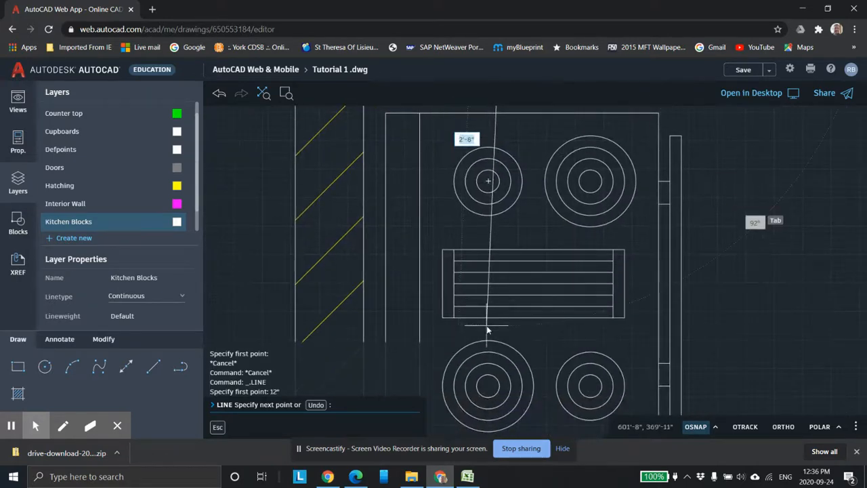
scroll(477, 209, down, 3)
middle_drag(502, 264, 509, 111)
scroll(522, 392, down, 3)
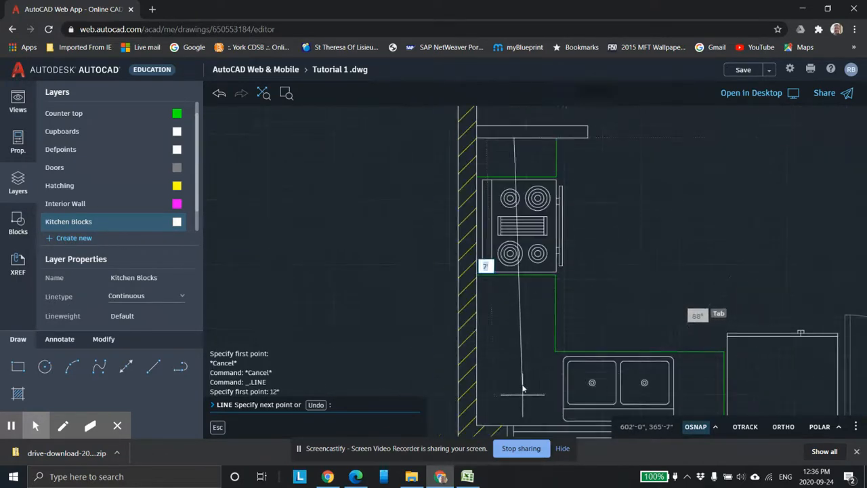
middle_drag(519, 377, 500, 139)
middle_drag(508, 199, 440, 319)
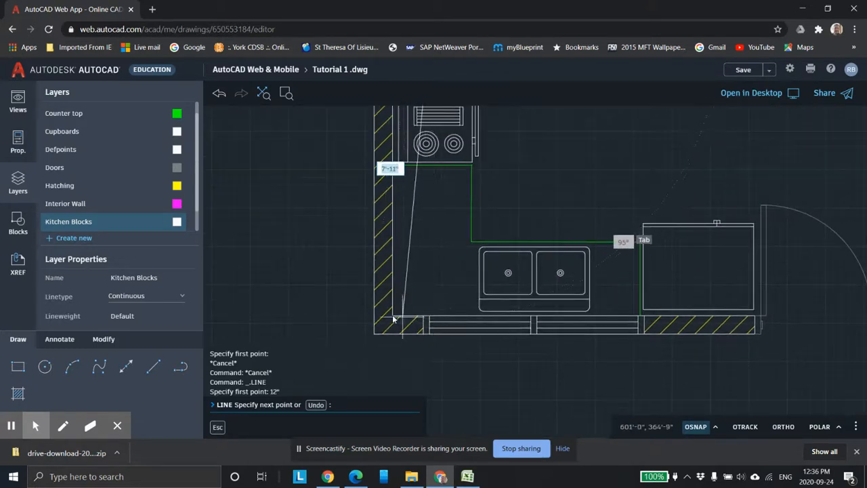
scroll(393, 318, up, 4)
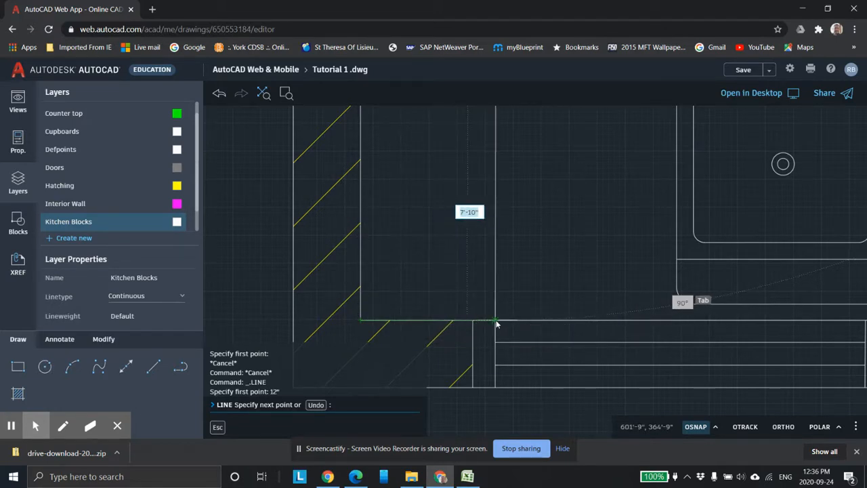
key(Tab)
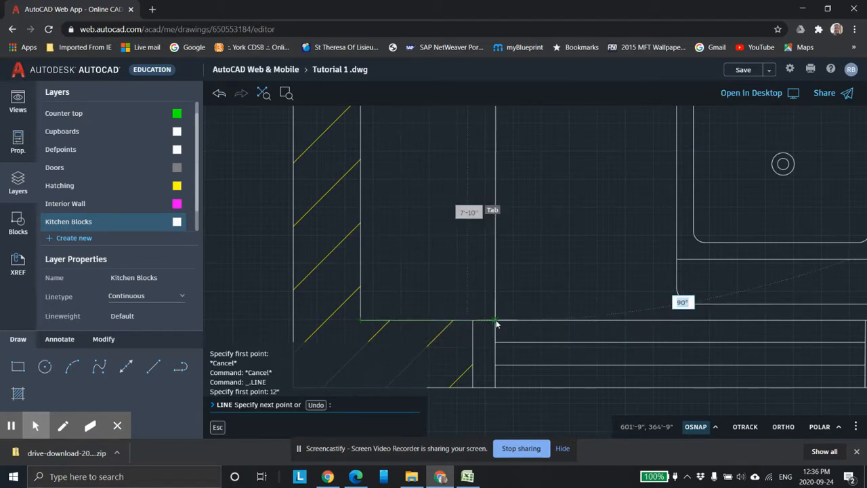
key(Escape)
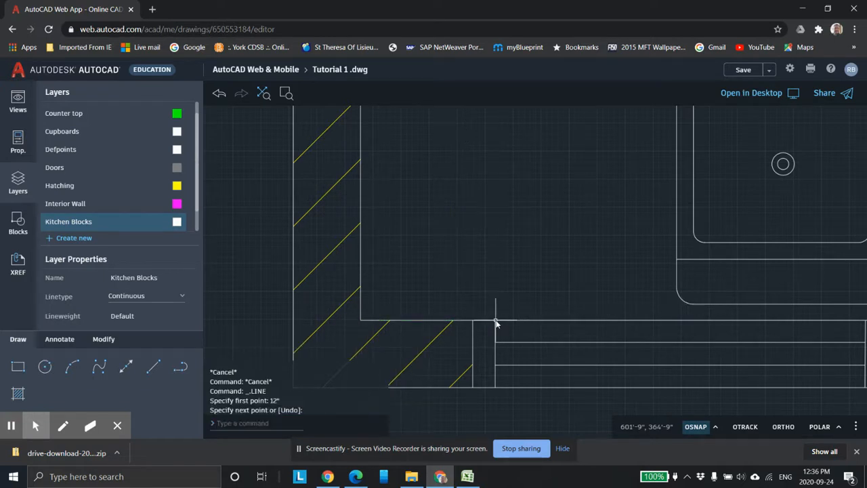
Step: Draw a line 12 in along the upper counter edge from the left wall, then straight down to the lower wall
scroll(520, 285, up, 2)
scroll(536, 208, down, 5)
scroll(537, 176, down, 3)
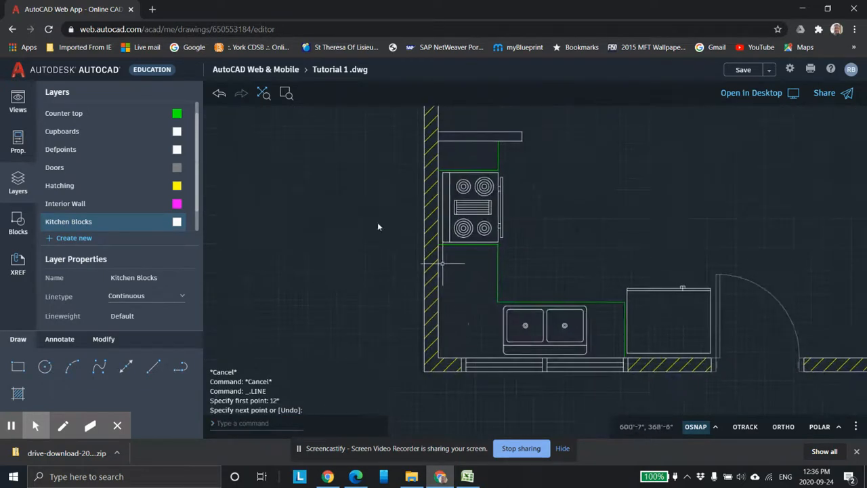
click(154, 366)
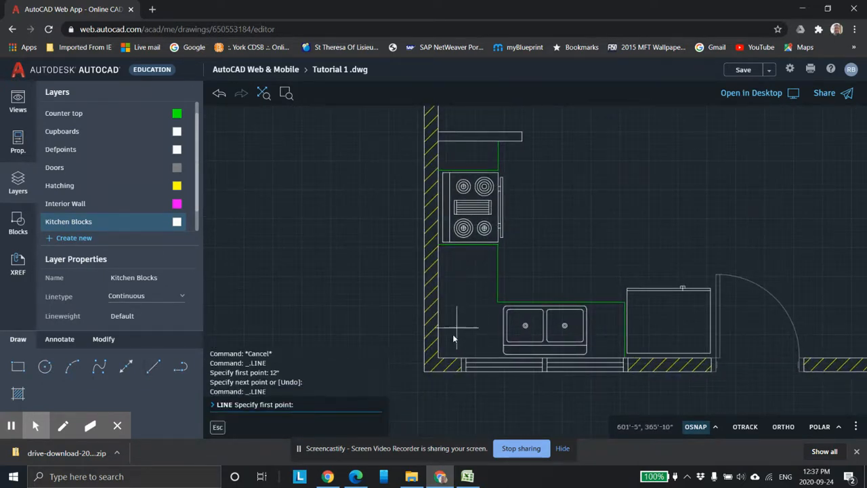
scroll(444, 359, up, 2)
scroll(463, 159, up, 4)
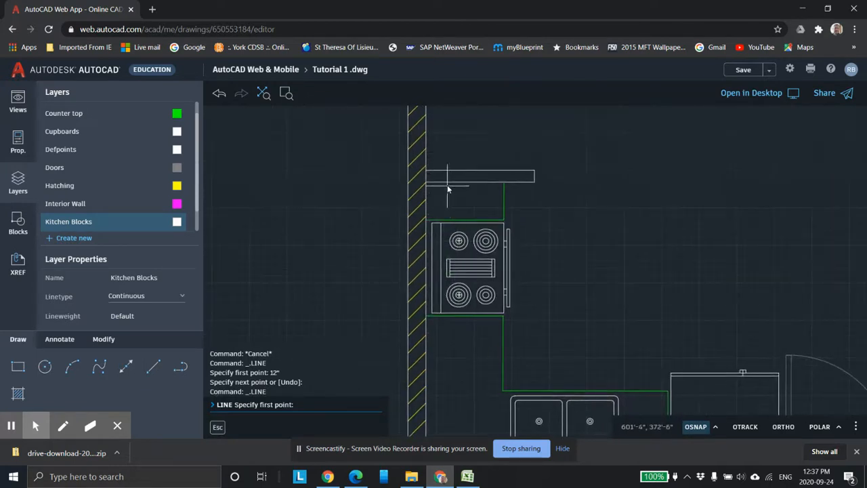
scroll(403, 180, up, 3)
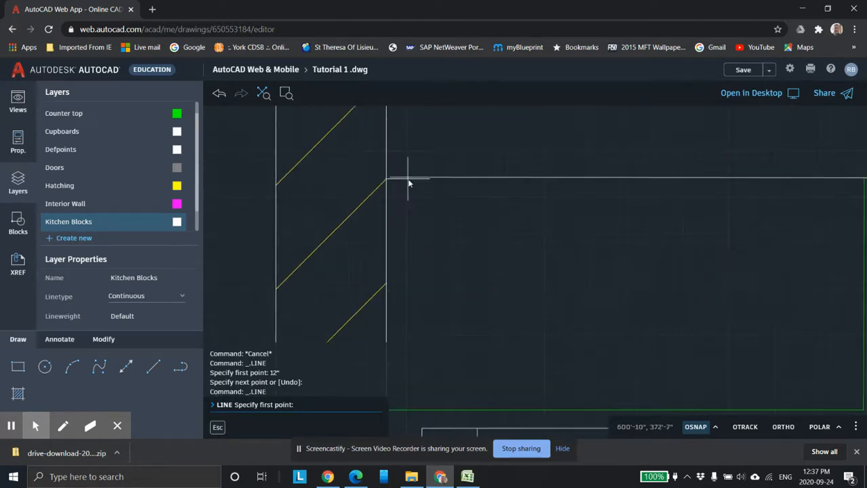
click(154, 367)
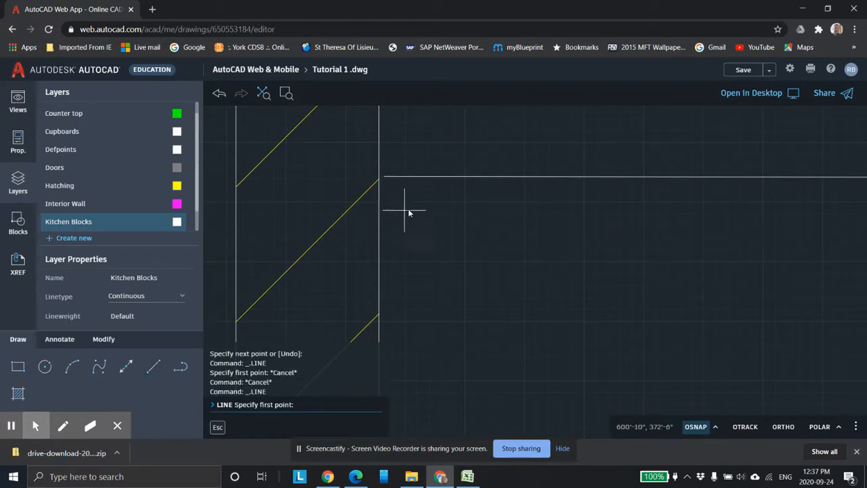
click(383, 177)
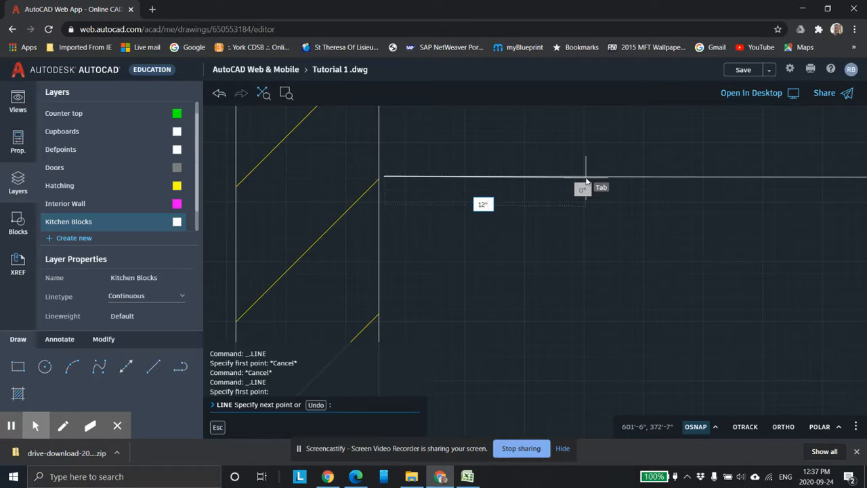
key(Tab)
text(0)
key(Return)
scroll(761, 276, down, 3)
scroll(672, 332, down, 1)
middle_drag(641, 312, 559, 123)
middle_drag(603, 287, 577, 175)
scroll(600, 352, down, 8)
scroll(599, 323, up, 10)
scroll(517, 231, up, 2)
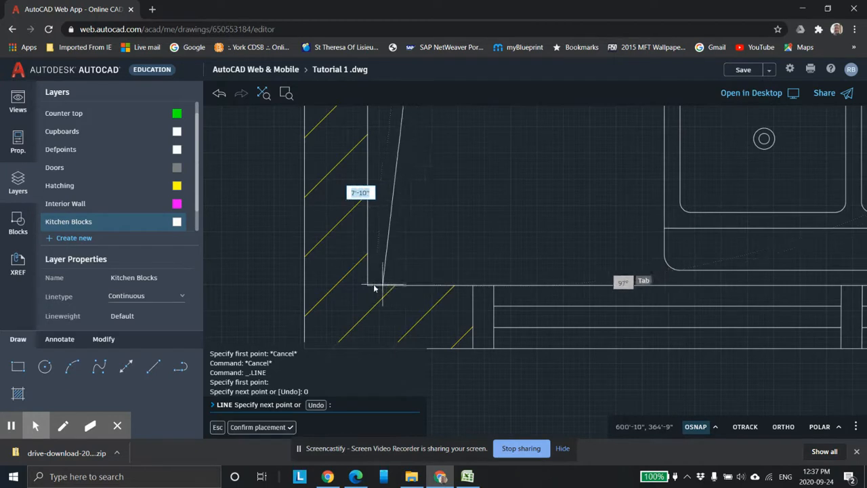
click(495, 285)
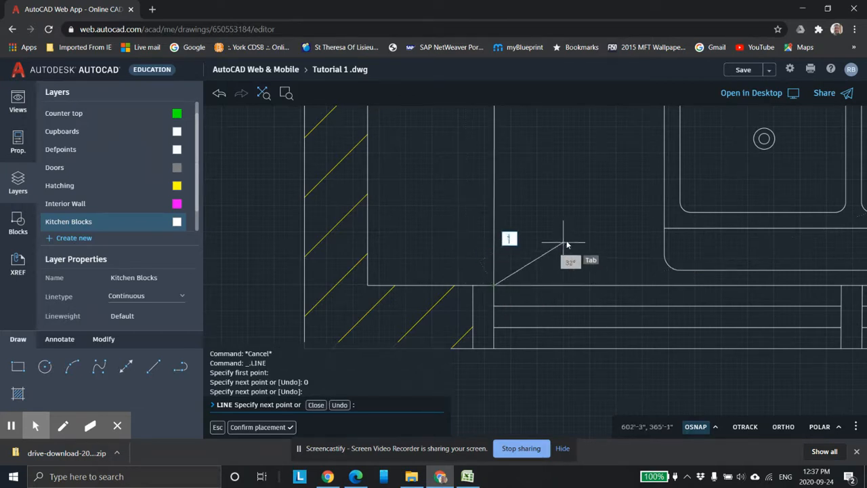
key(Escape)
Step: Examine the kitchen layout around the stove, sink and fridge
scroll(579, 232, down, 4)
mouse_move(591, 198)
middle_down()
mouse_move(583, 248)
mouse_move(555, 316)
middle_up()
scroll(580, 290, down, 1)
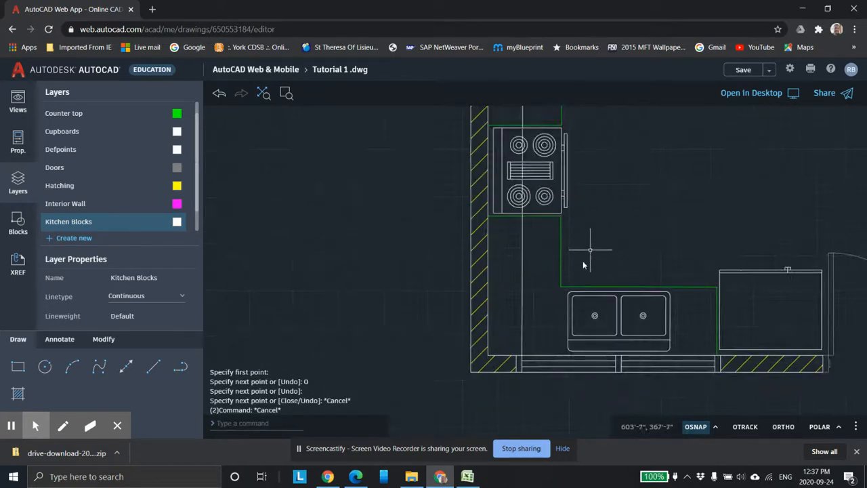
scroll(578, 256, down, 1)
middle_drag(585, 242, 507, 246)
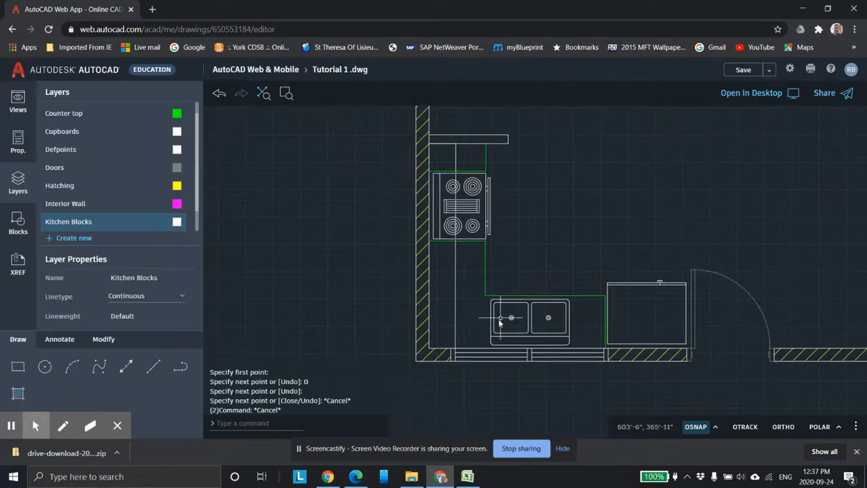
scroll(498, 315, up, 1)
scroll(486, 298, up, 2)
scroll(475, 287, up, 3)
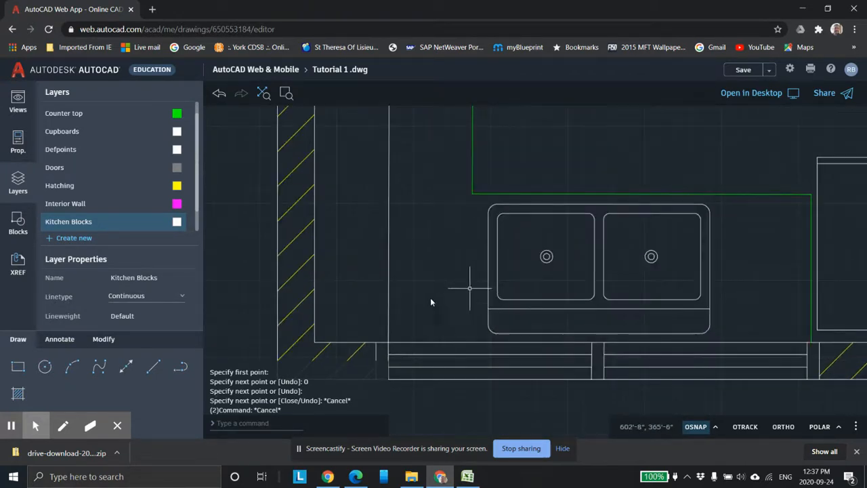
middle_drag(482, 254, 513, 207)
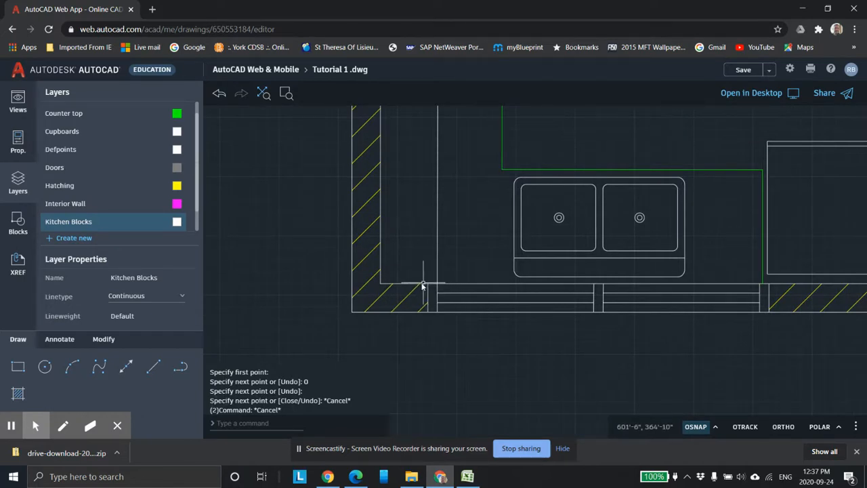
scroll(454, 265, down, 2)
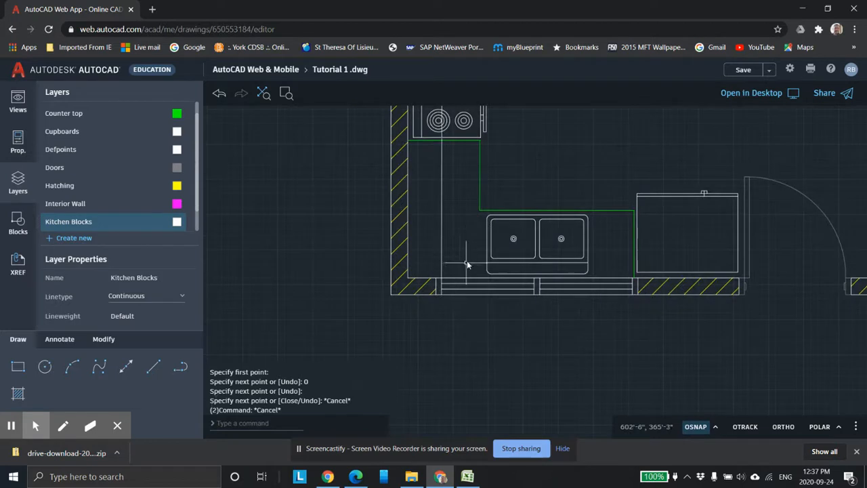
scroll(474, 212, down, 1)
middle_drag(501, 206, 407, 246)
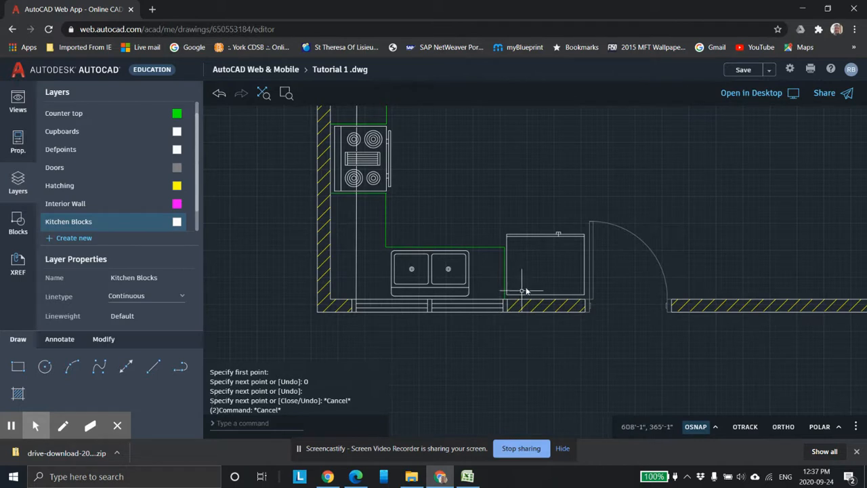
scroll(434, 270, down, 1)
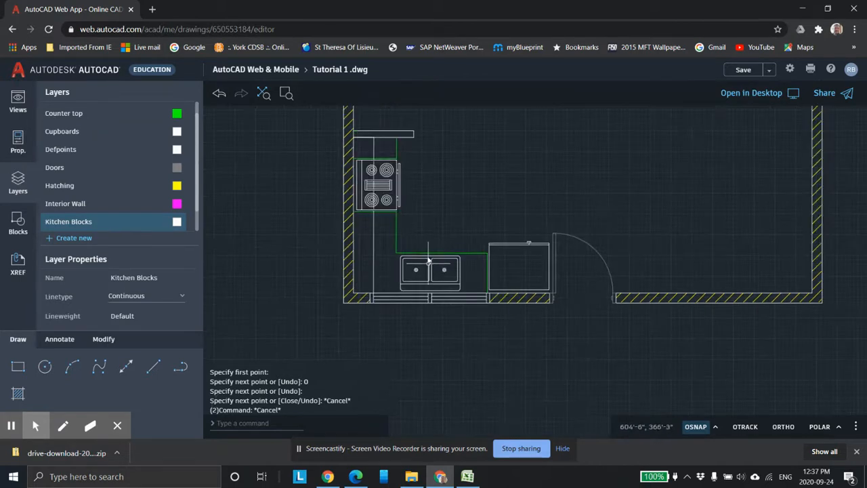
middle_drag(440, 195, 482, 255)
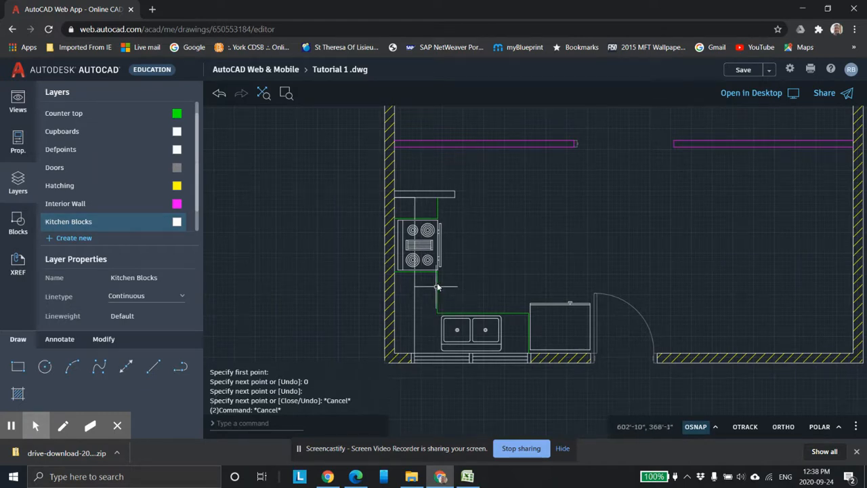
scroll(440, 291, up, 1)
middle_drag(440, 273, 422, 247)
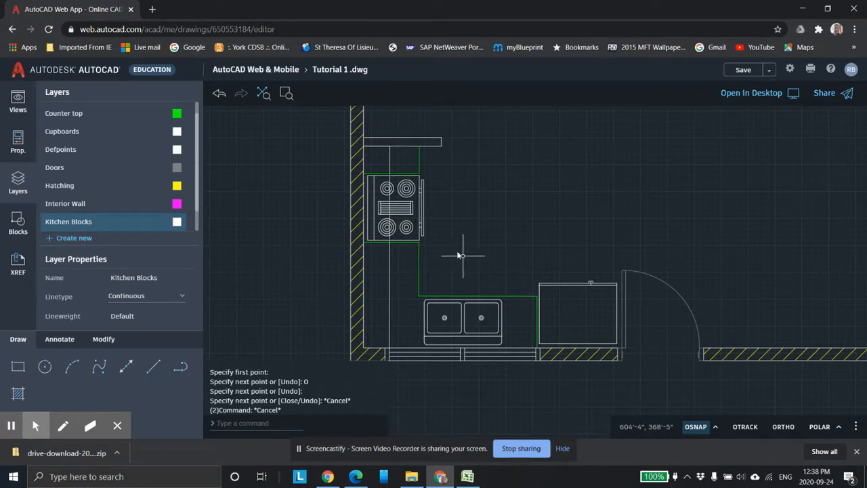
mouse_move(468, 246)
middle_down()
mouse_move(477, 275)
mouse_move(507, 276)
middle_up()
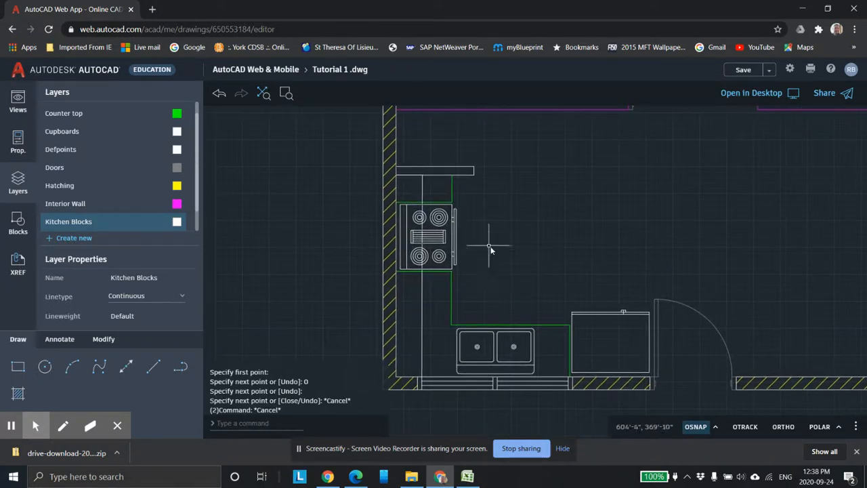
scroll(465, 257, down, 1)
scroll(474, 263, up, 1)
middle_drag(496, 259, 540, 255)
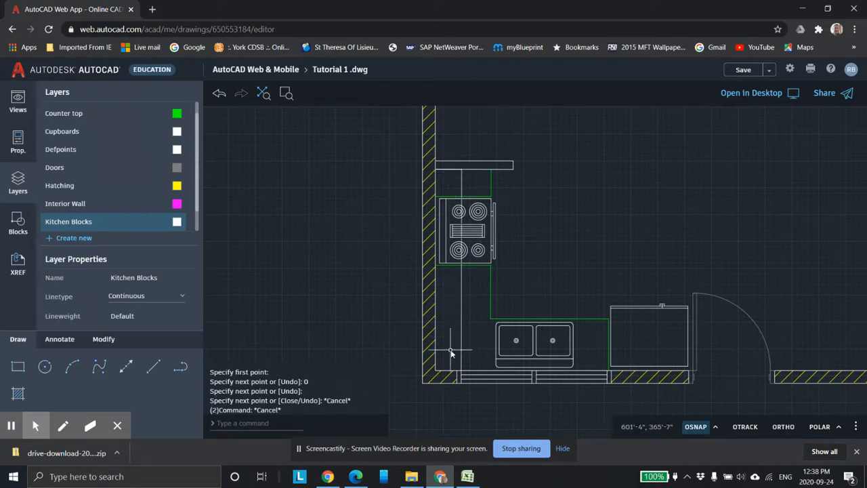
click(17, 394)
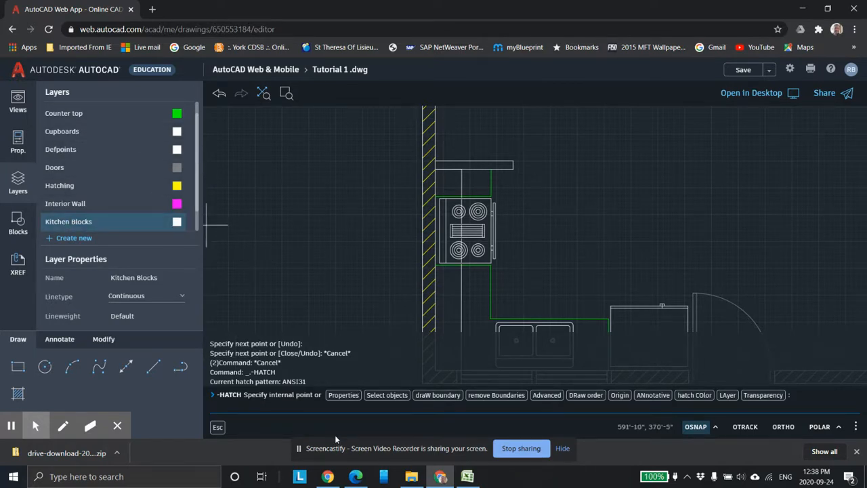
click(343, 395)
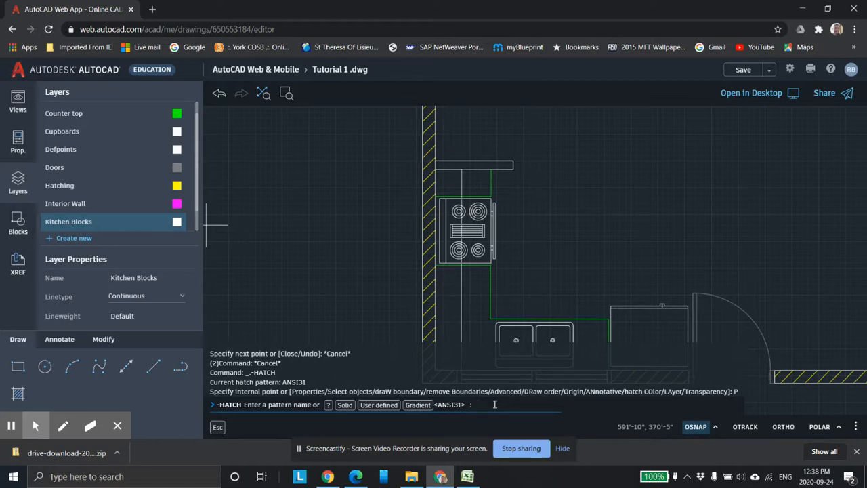
text(0)
key(Return)
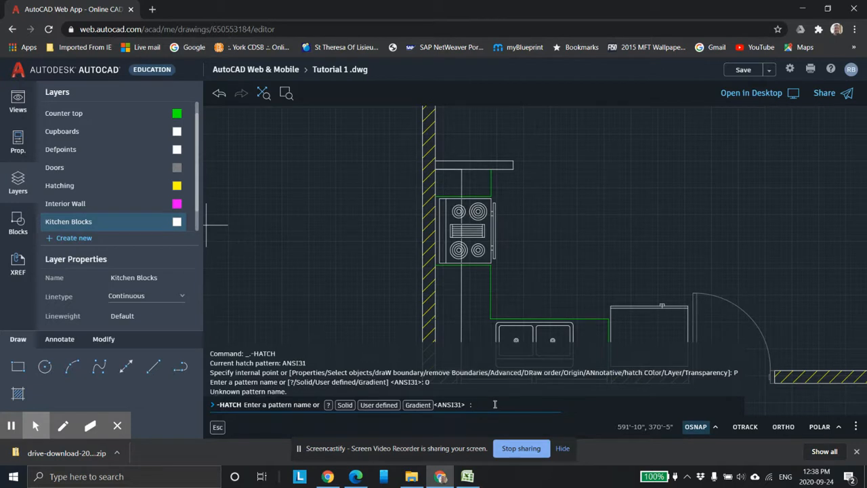
key(Return)
text(4")
key(Return)
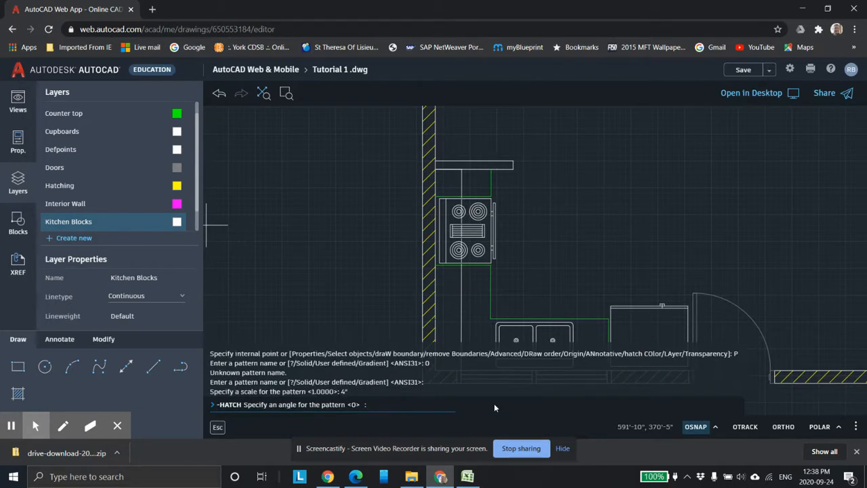
key(Return)
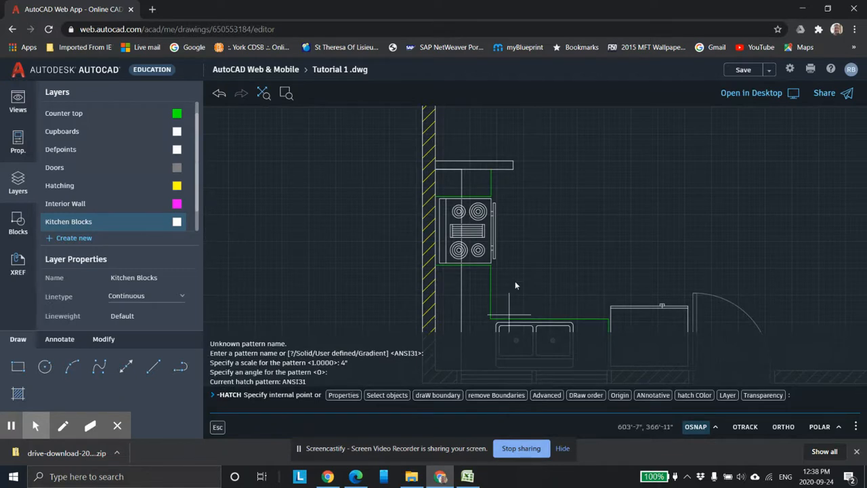
scroll(439, 190, down, 5)
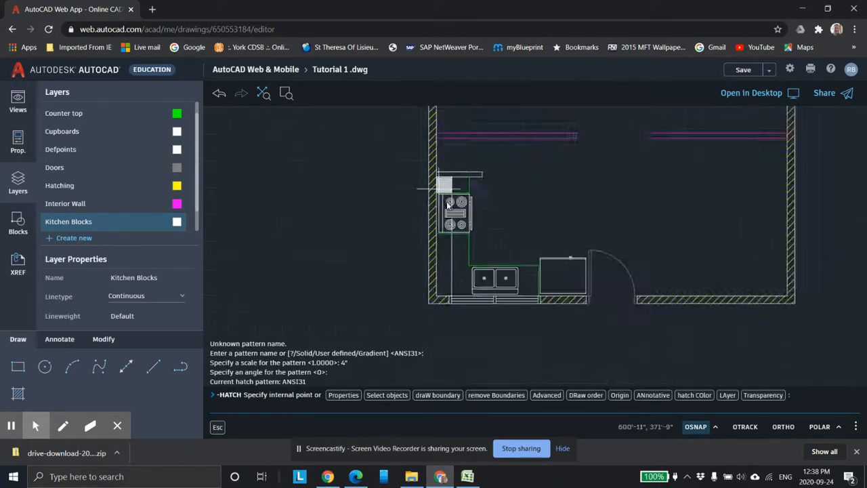
scroll(451, 259, up, 5)
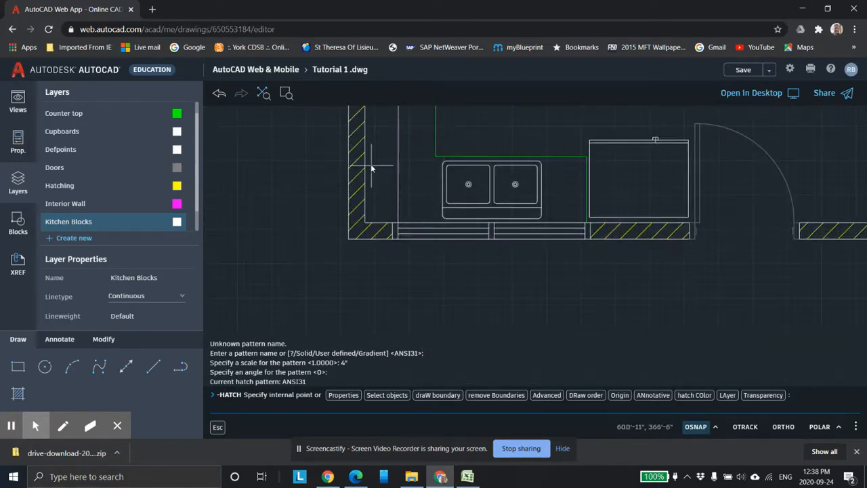
middle_drag(381, 153, 419, 250)
middle_drag(438, 164, 434, 271)
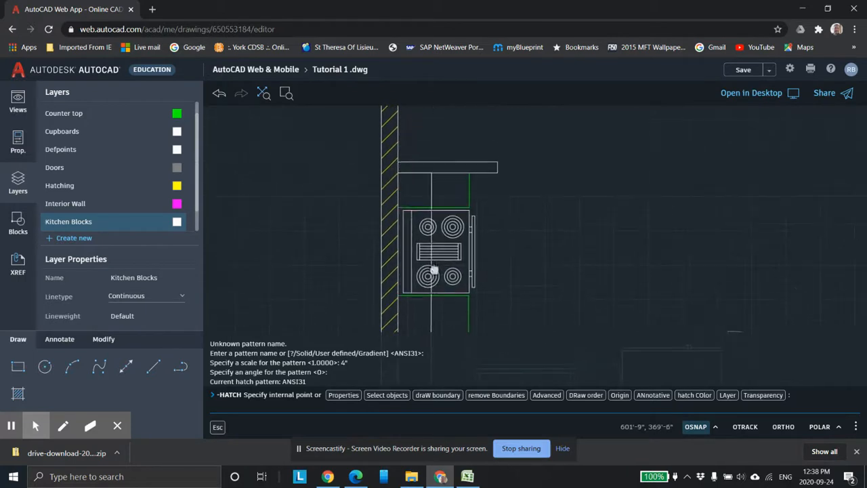
key(Escape)
key(Escape)
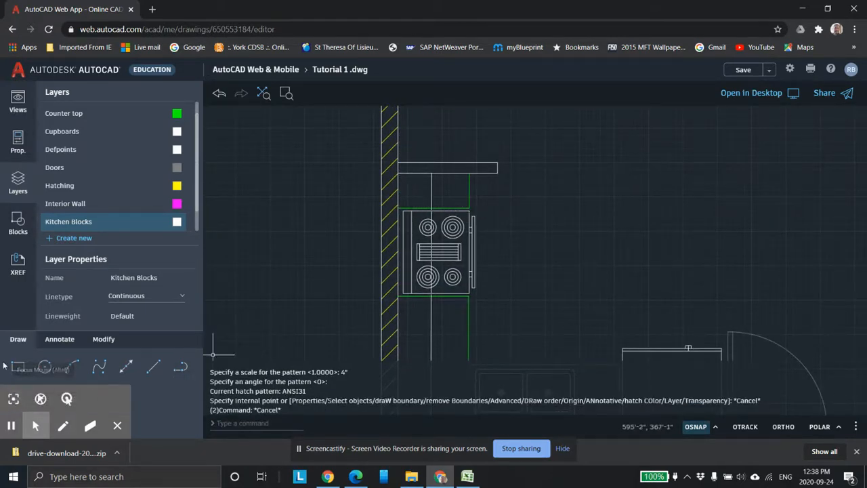
Step: Hatch the counter area below the stove with a user-defined pattern at 0° angle, 4" spacing, no double hatch
click(102, 339)
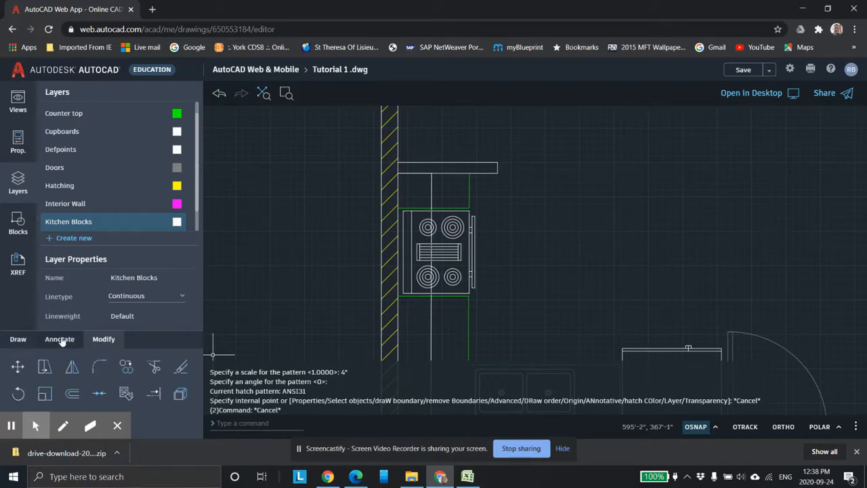
click(59, 339)
click(18, 338)
click(19, 393)
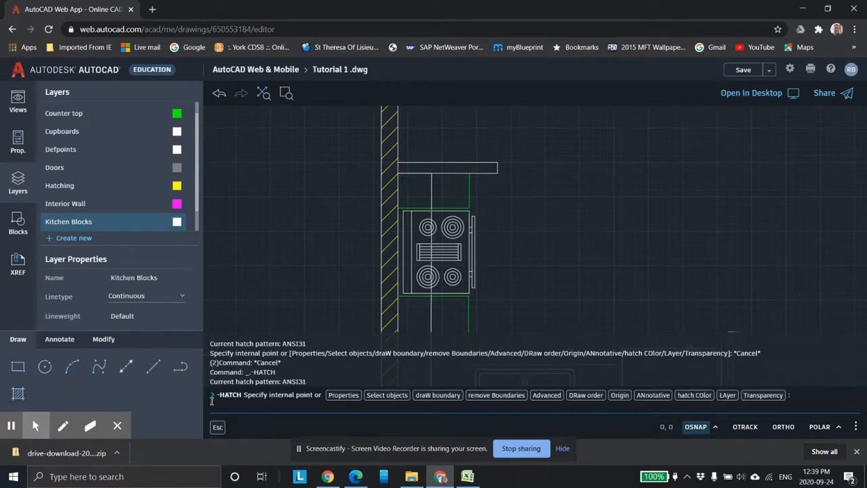
click(343, 395)
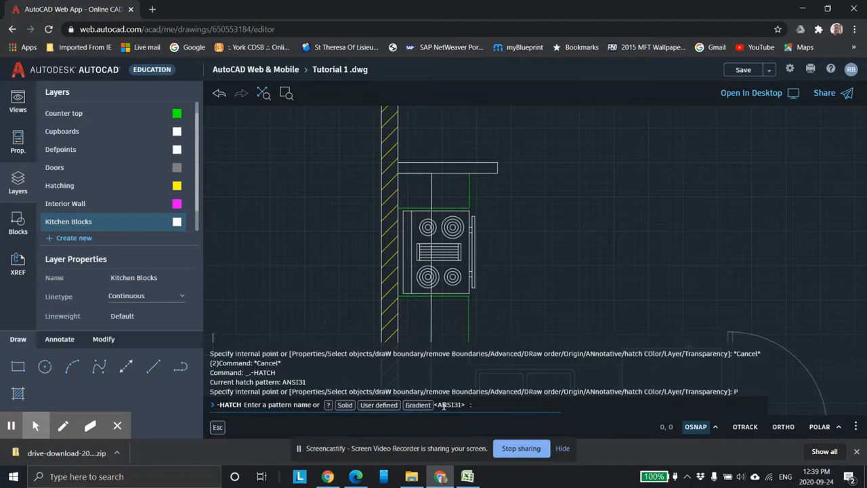
click(379, 405)
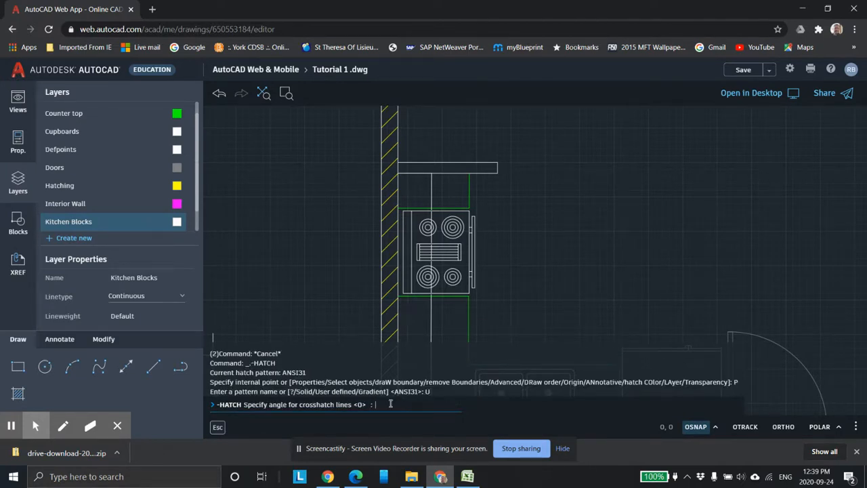
key(Return)
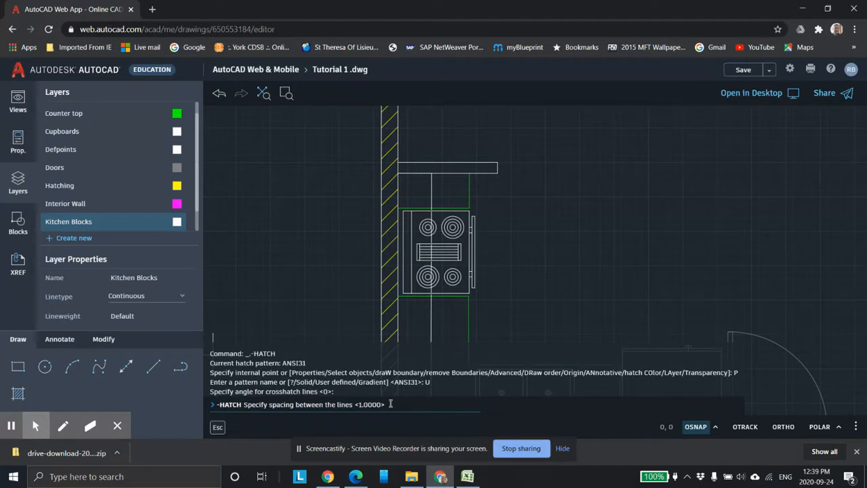
key(Return)
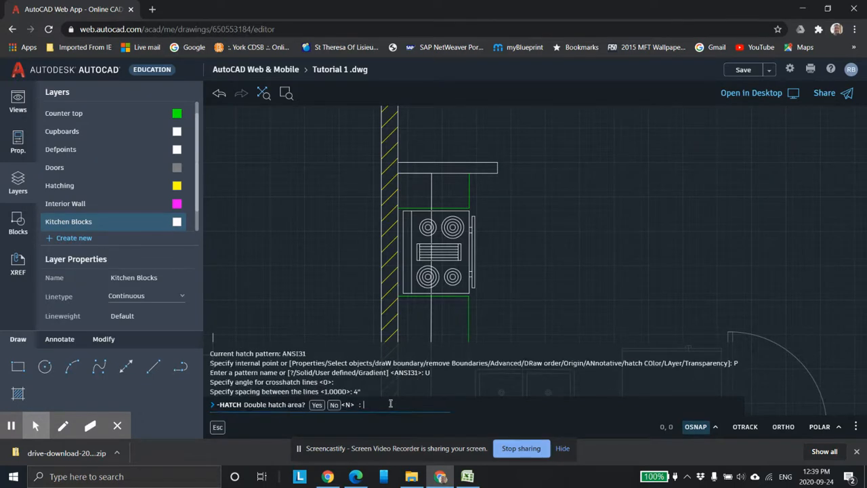
text(n)
key(Return)
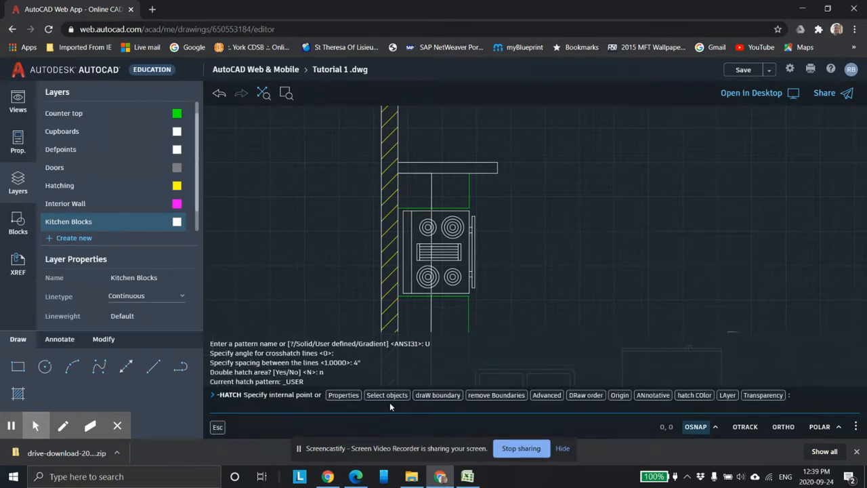
click(414, 196)
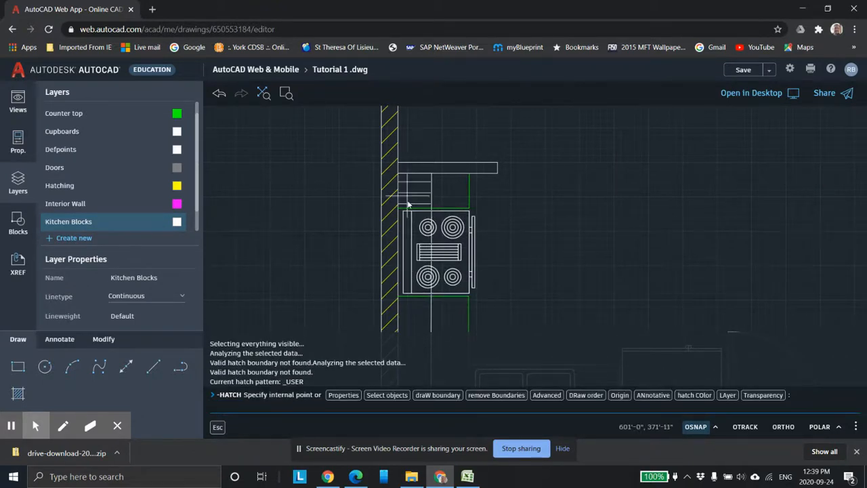
scroll(431, 213, down, 3)
middle_drag(422, 293, 432, 237)
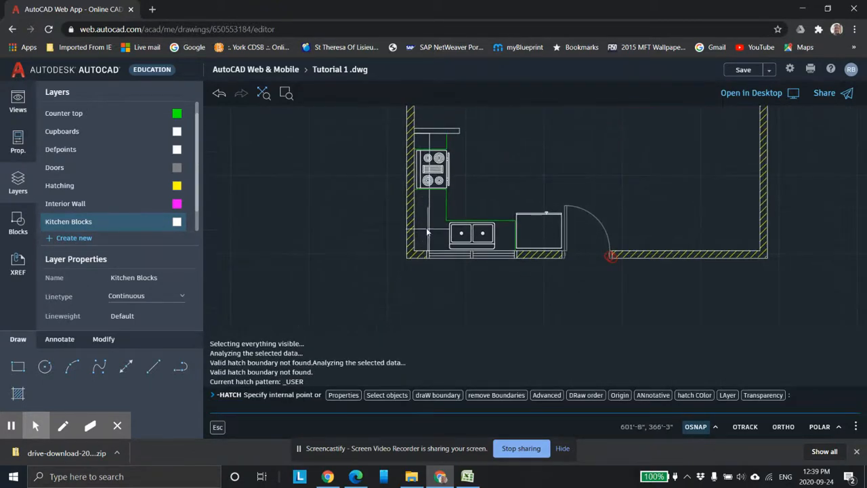
scroll(433, 239, up, 2)
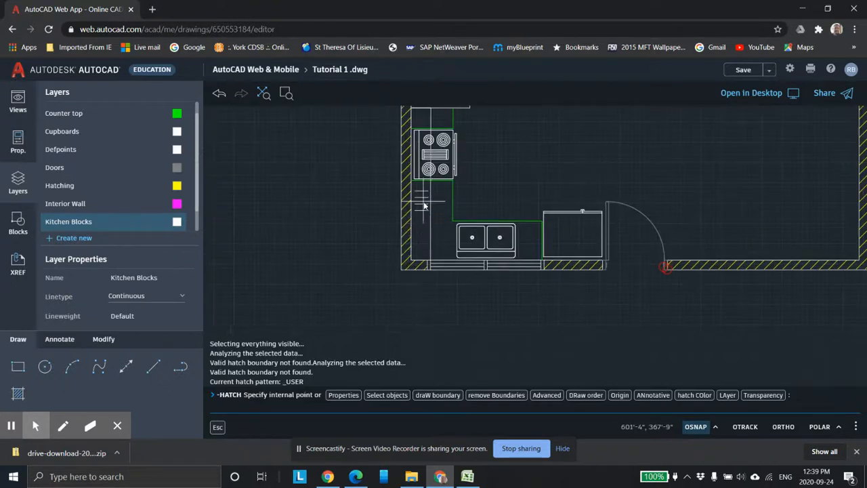
click(423, 205)
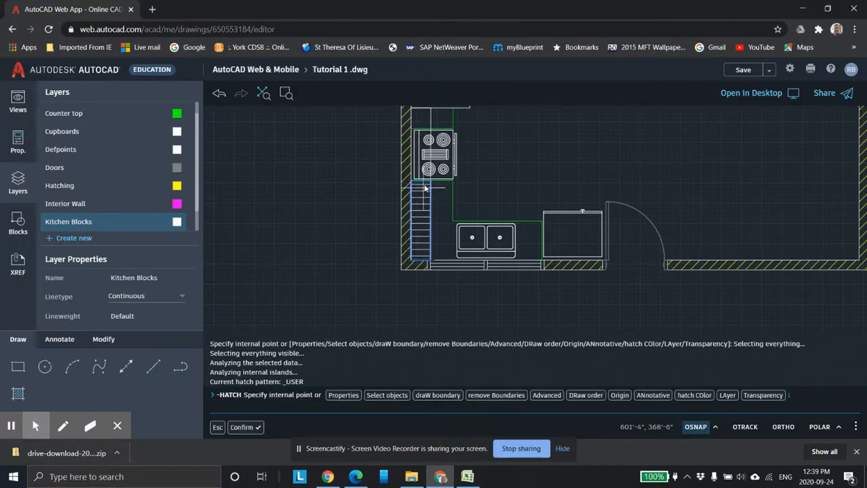
middle_drag(425, 186, 420, 239)
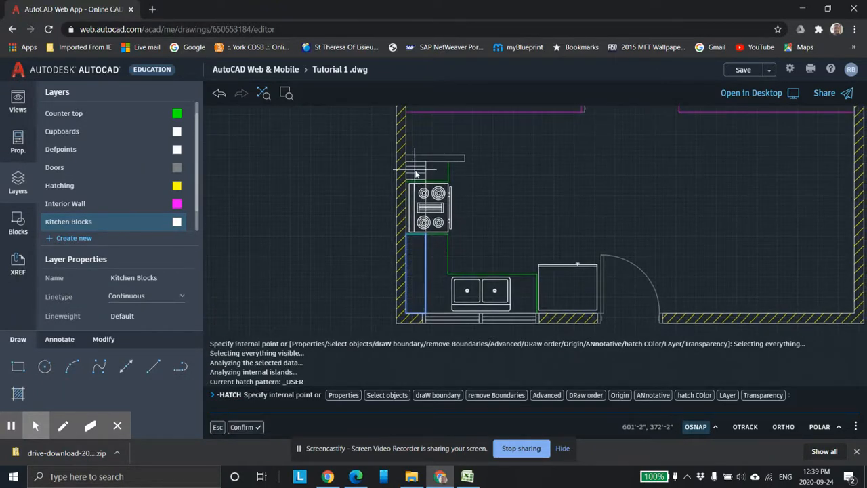
click(415, 174)
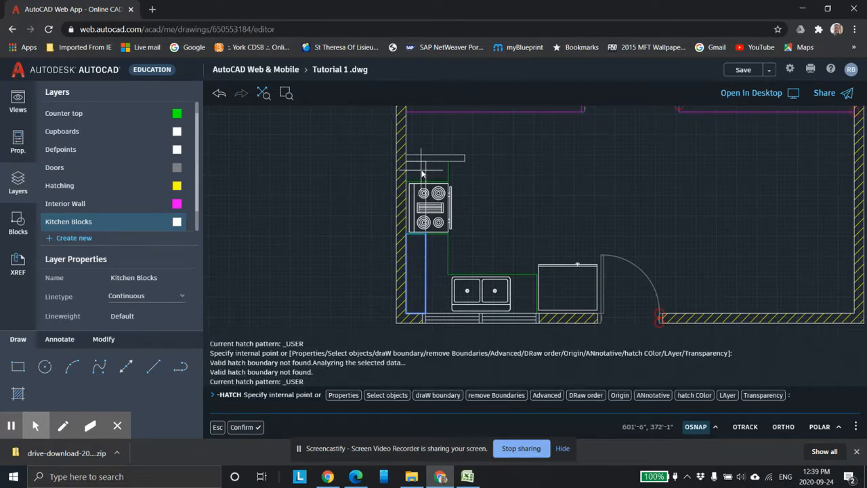
key(Return)
Step: Hatch the small counter area above the stove with the same user-defined pattern
click(417, 168)
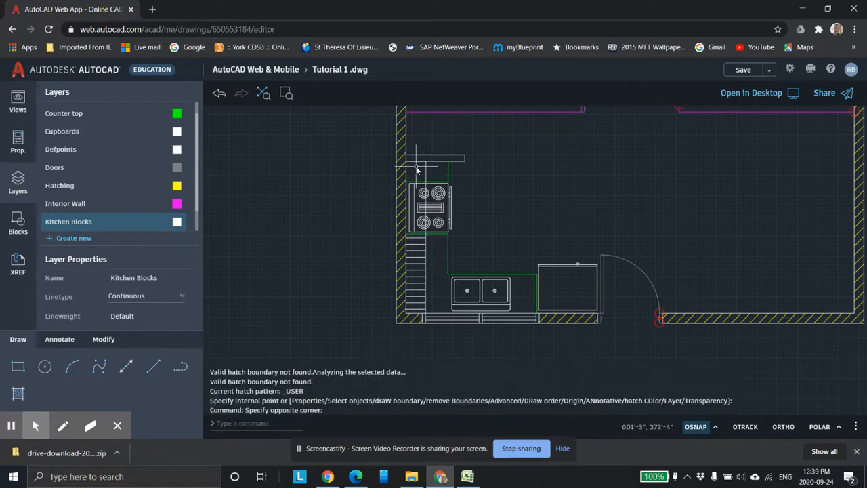
click(18, 394)
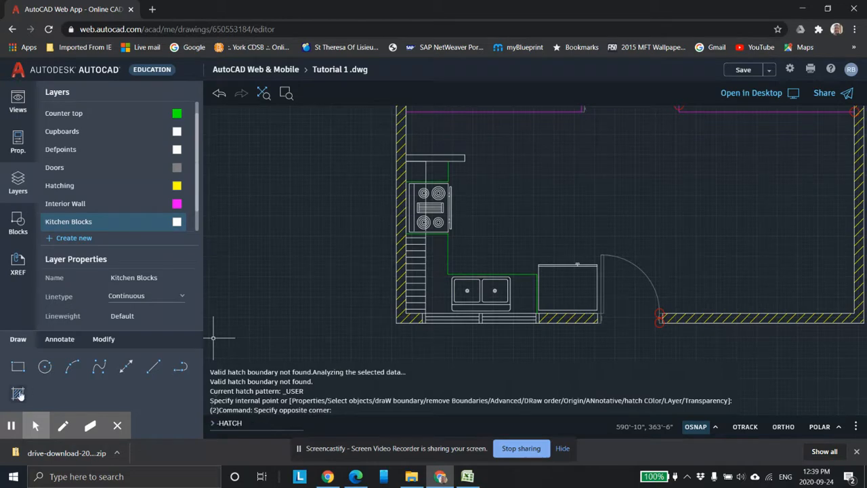
click(417, 173)
key(Return)
Step: Examine the whole floor plan with the hatched kitchen counters
scroll(558, 265, down, 3)
scroll(560, 265, up, 3)
mouse_move(518, 241)
middle_down()
mouse_move(527, 225)
mouse_move(482, 256)
middle_up()
scroll(517, 229, up, 1)
scroll(534, 264, down, 1)
mouse_move(570, 228)
middle_down()
mouse_move(544, 267)
mouse_move(527, 250)
middle_up()
scroll(529, 249, down, 1)
scroll(584, 224, down, 1)
scroll(601, 205, down, 1)
middle_drag(601, 205, 540, 259)
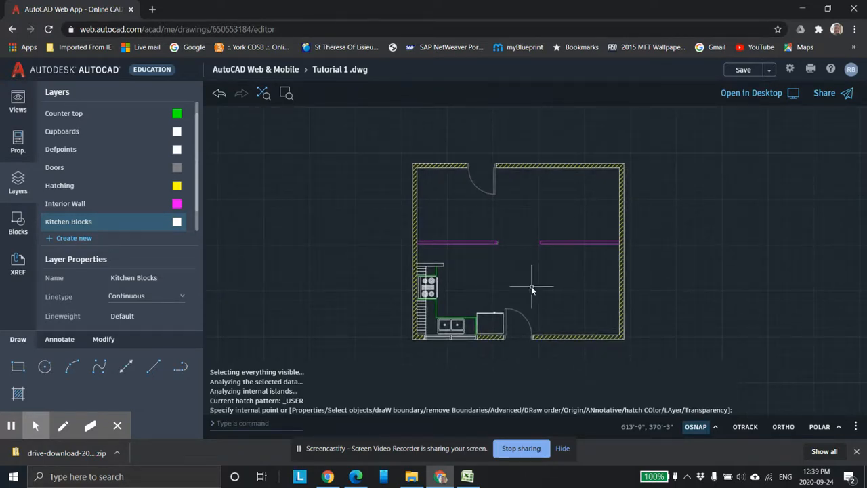
Step: Switch to Excel and study the reference floor plan image
click(469, 478)
scroll(224, 263, up, 5)
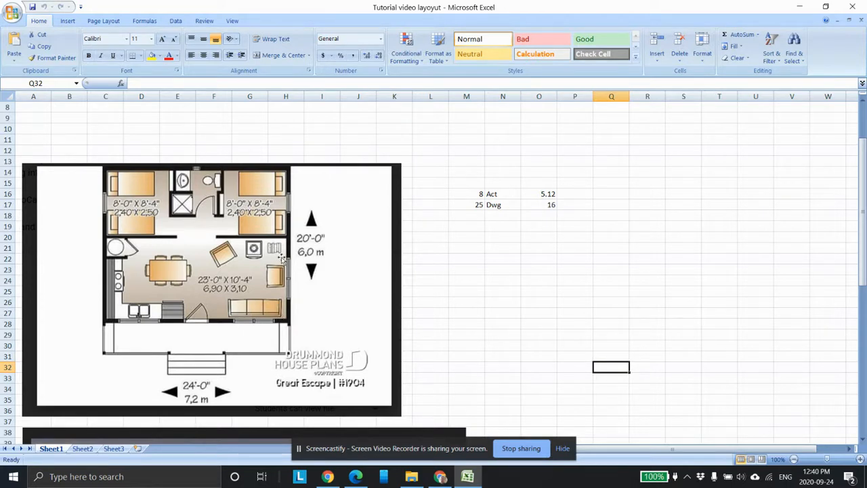
scroll(244, 263, down, 1)
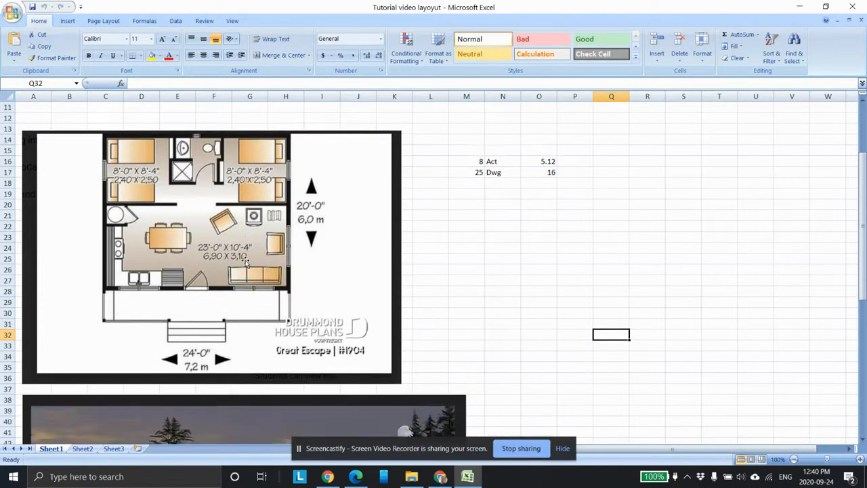
scroll(238, 256, up, 1)
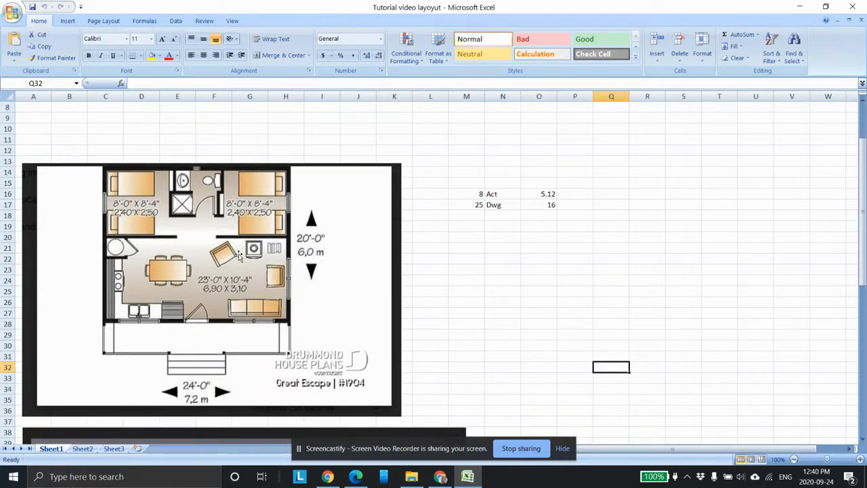
scroll(234, 223, down, 1)
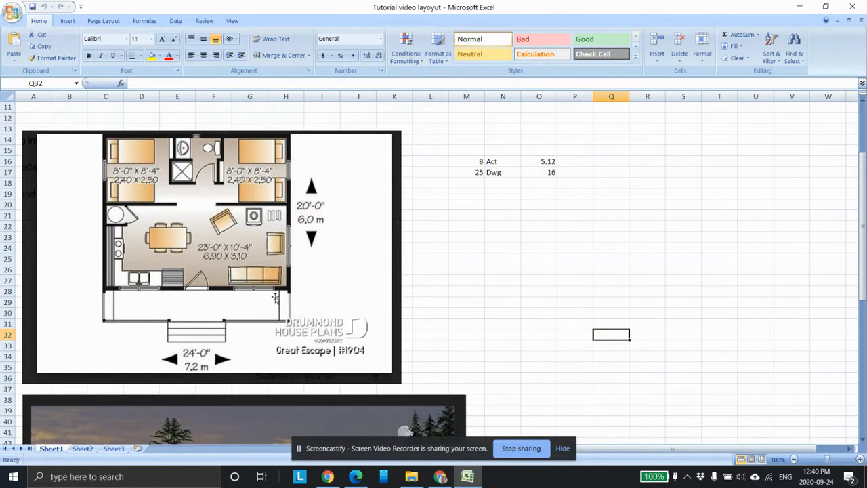
scroll(282, 227, down, 1)
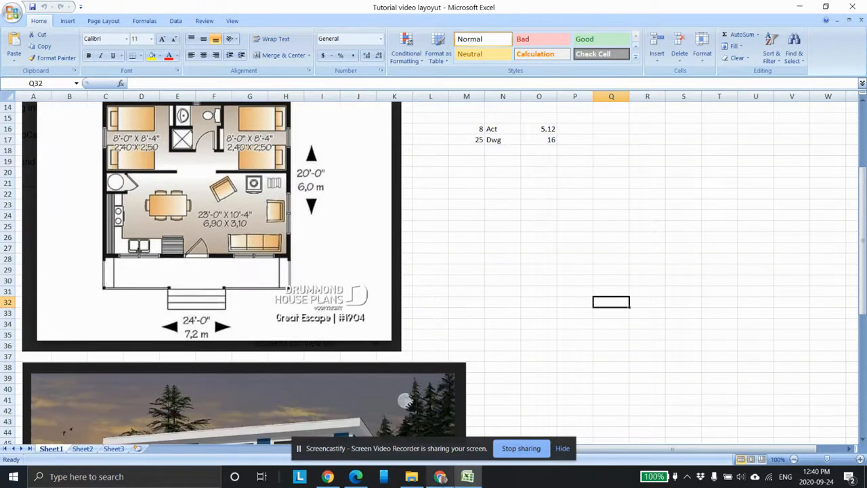